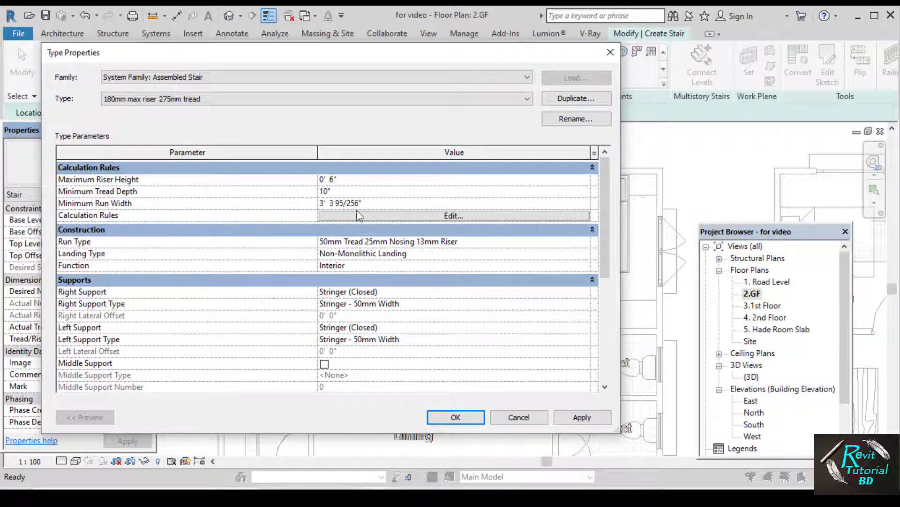
- Set the assembled stair type's minimum run width to 3'4" and apply the type changes
click(395, 203)
text(3'4")
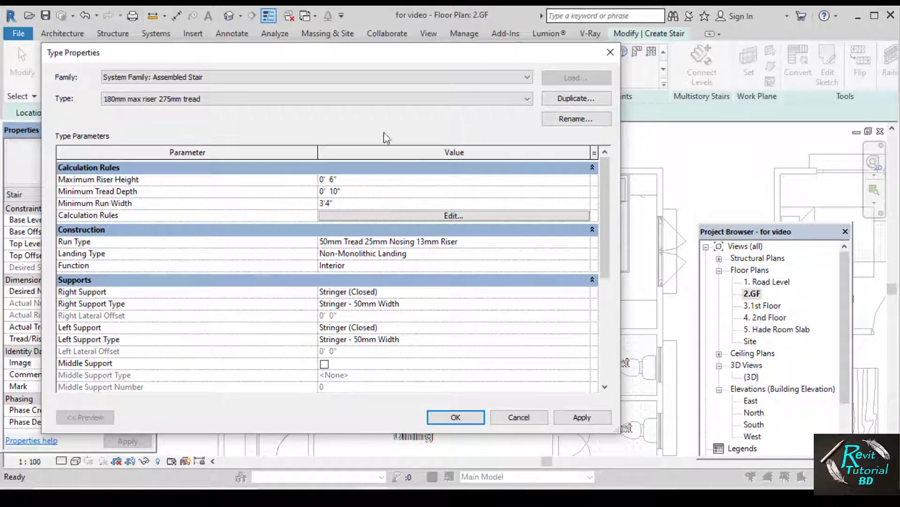
drag(406, 55, 84, 71)
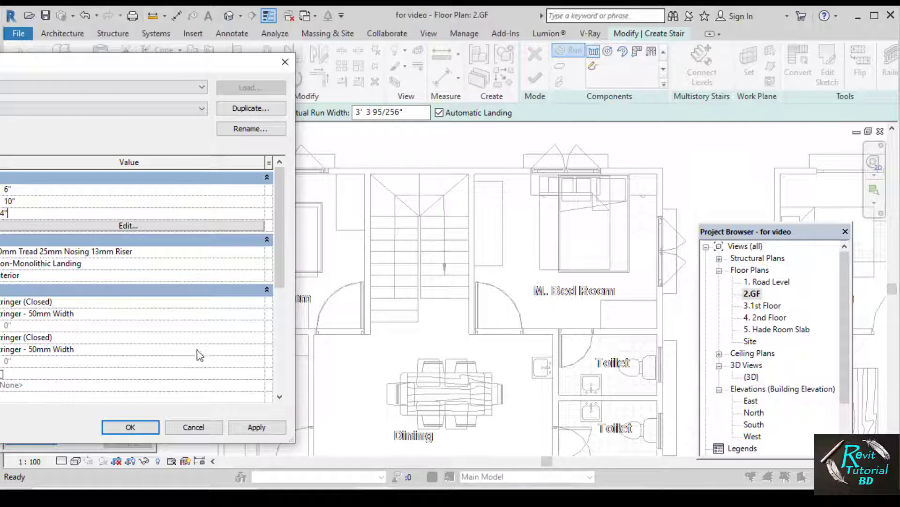
click(127, 427)
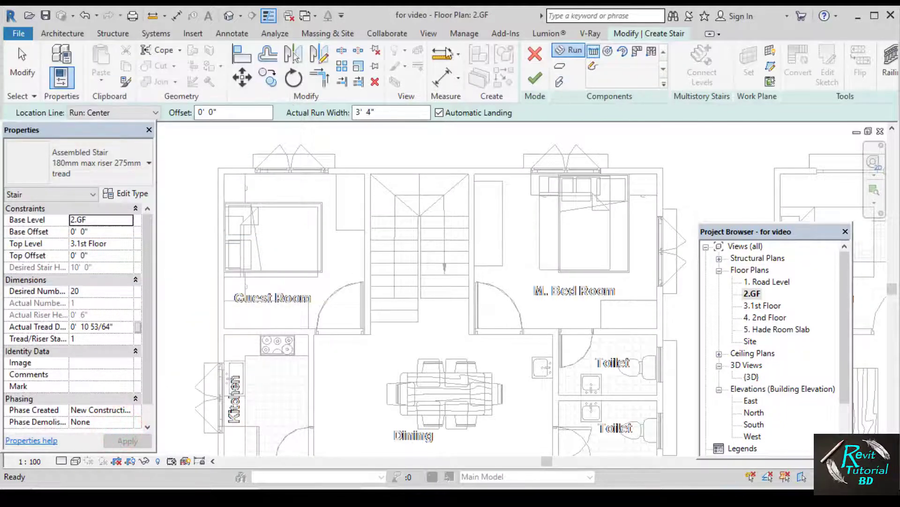
- Measure the stairwell between the Guest Room and M. Bed Room, starting from its upper-left corner
click(437, 48)
click(370, 174)
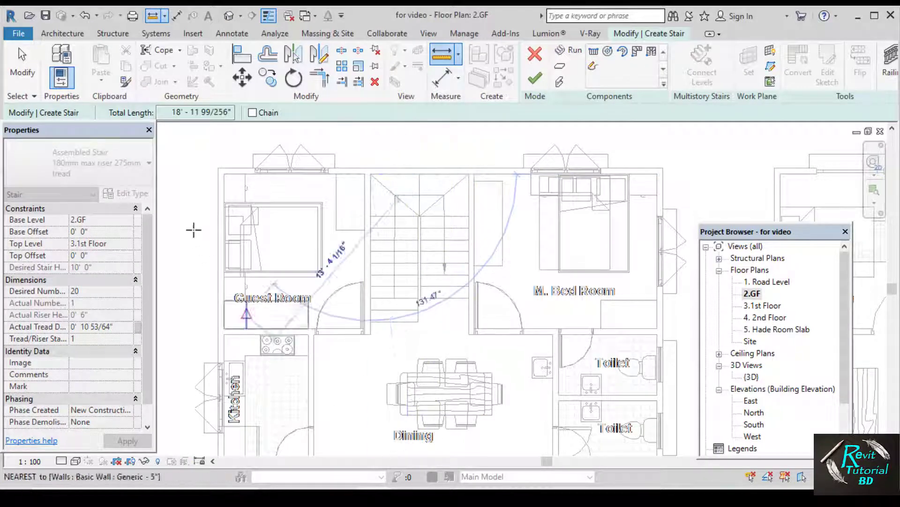
key(Escape)
key(Escape)
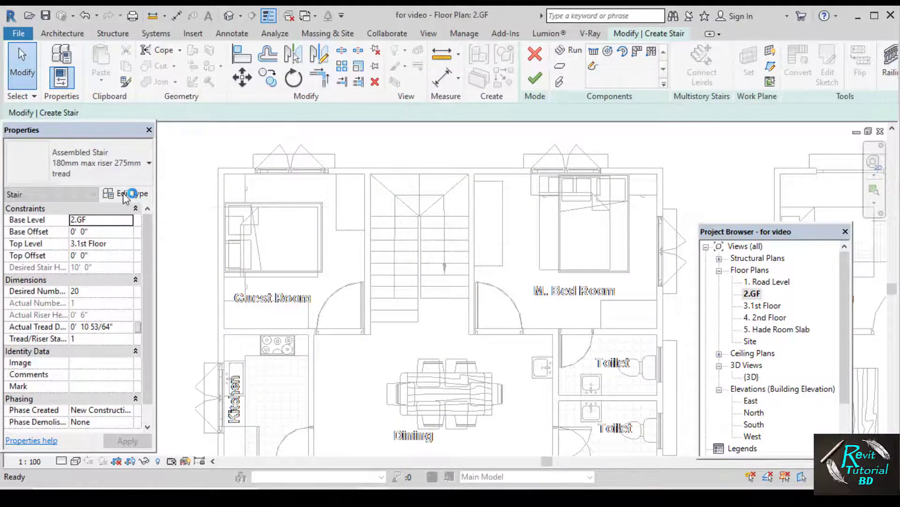
- In the stair type's run type, set the tread thickness to 6"
click(125, 192)
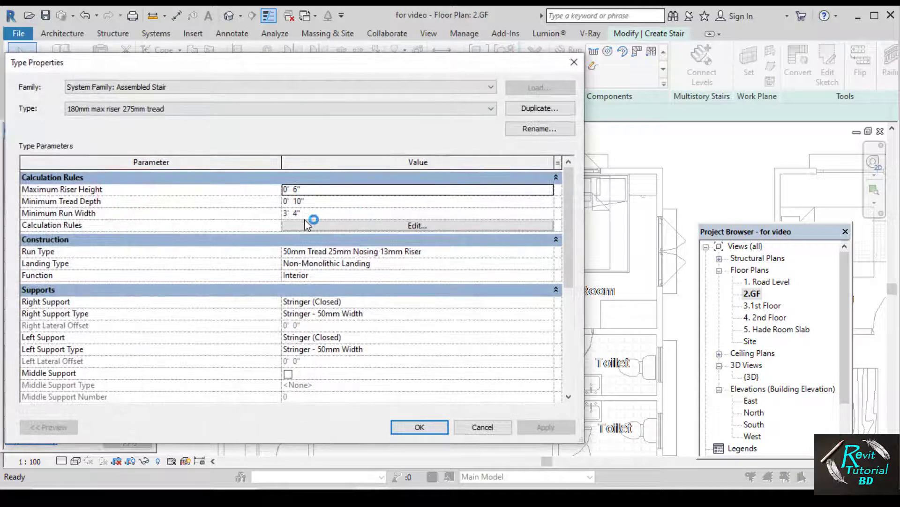
drag(471, 70, 251, 38)
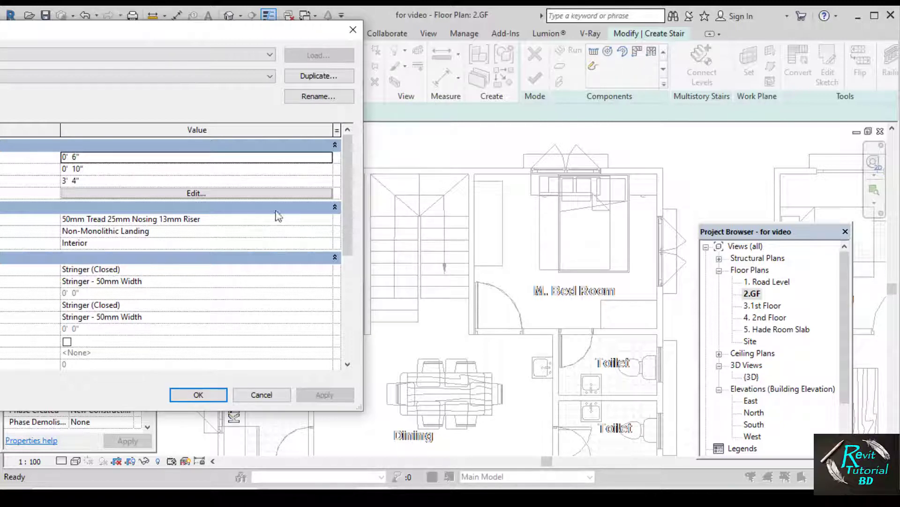
drag(169, 33, 428, 31)
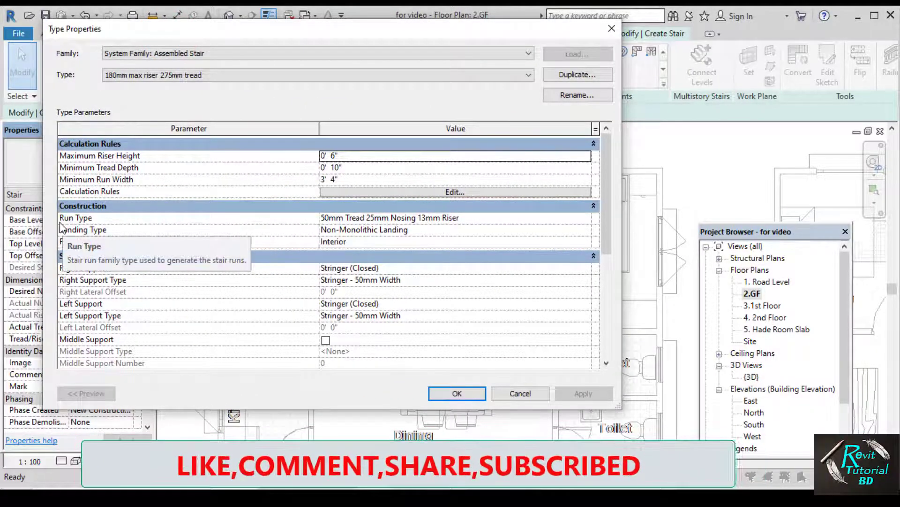
click(587, 218)
click(587, 217)
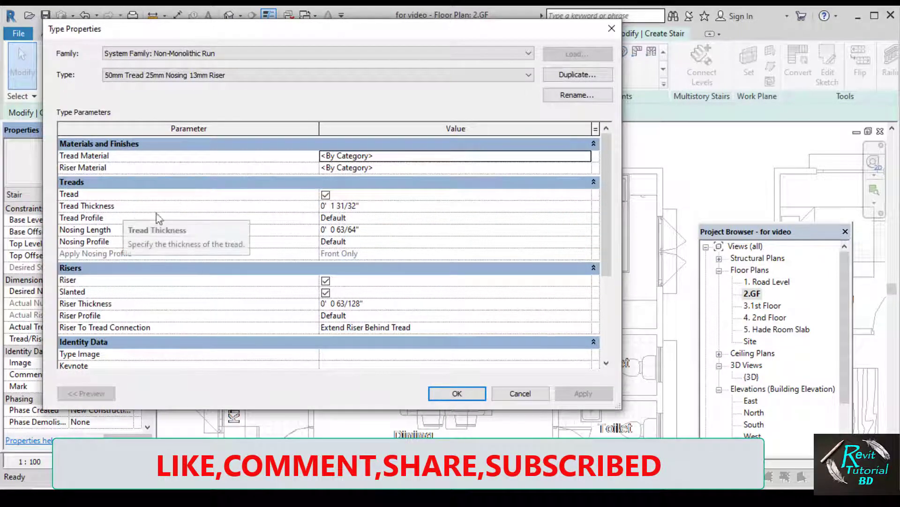
click(378, 210)
text(6)
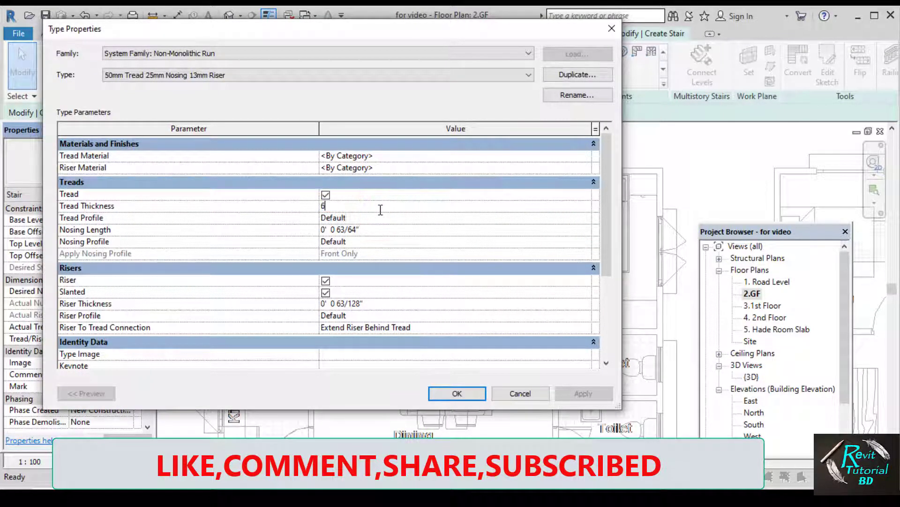
text(")
key(Return)
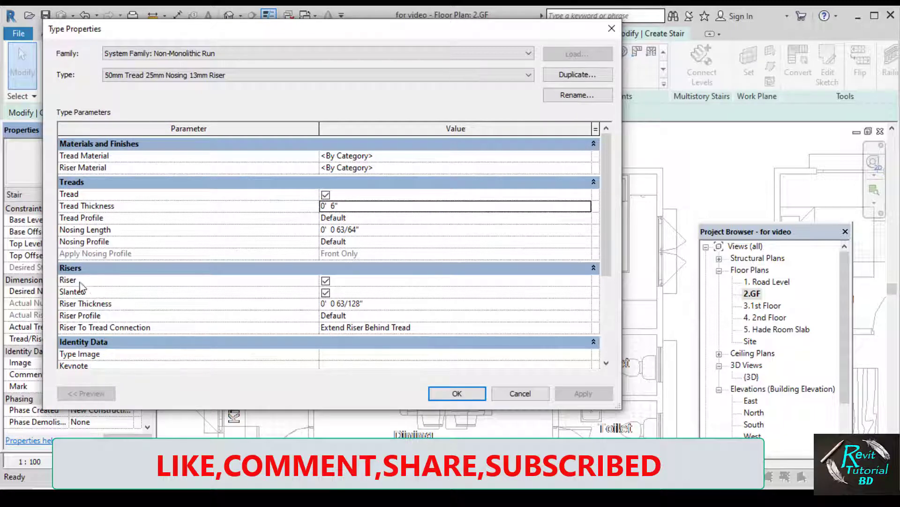
- Set the run type's riser thickness to 6" and its riser to tread connection to Join All Risers And Treads
click(373, 305)
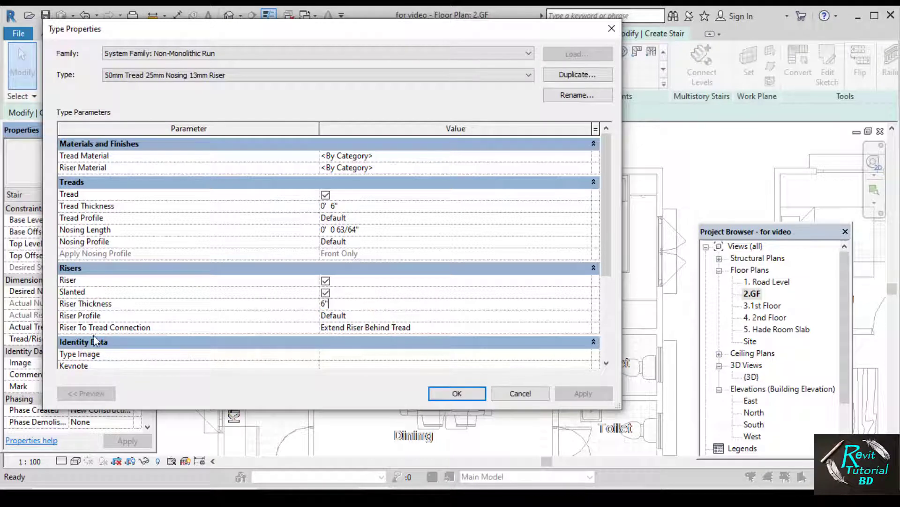
click(533, 341)
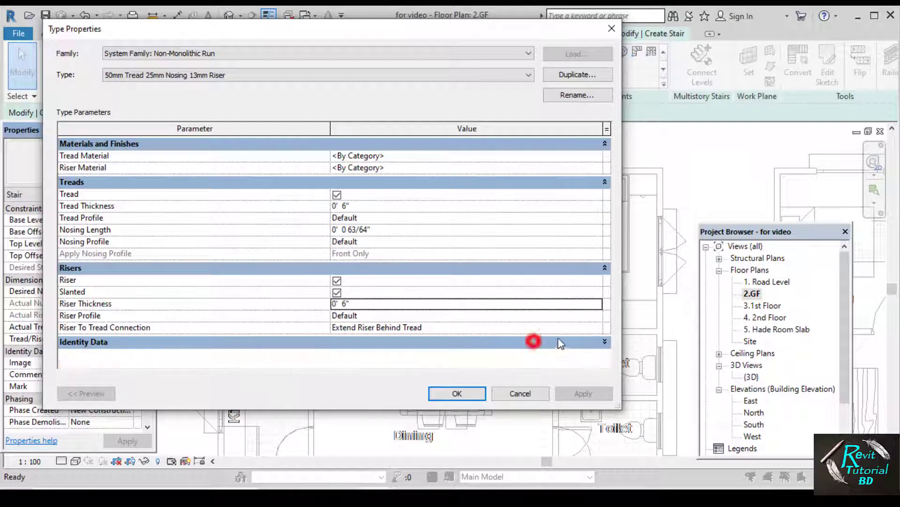
click(573, 328)
click(597, 328)
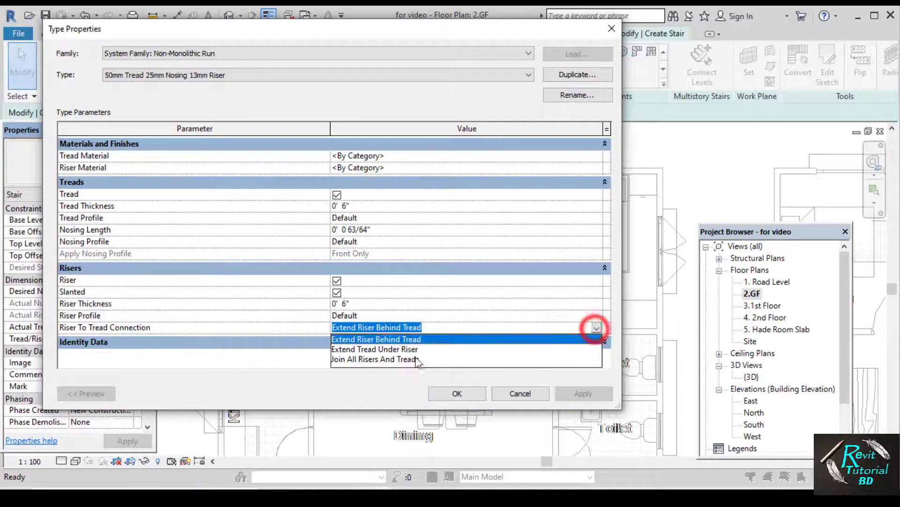
click(362, 359)
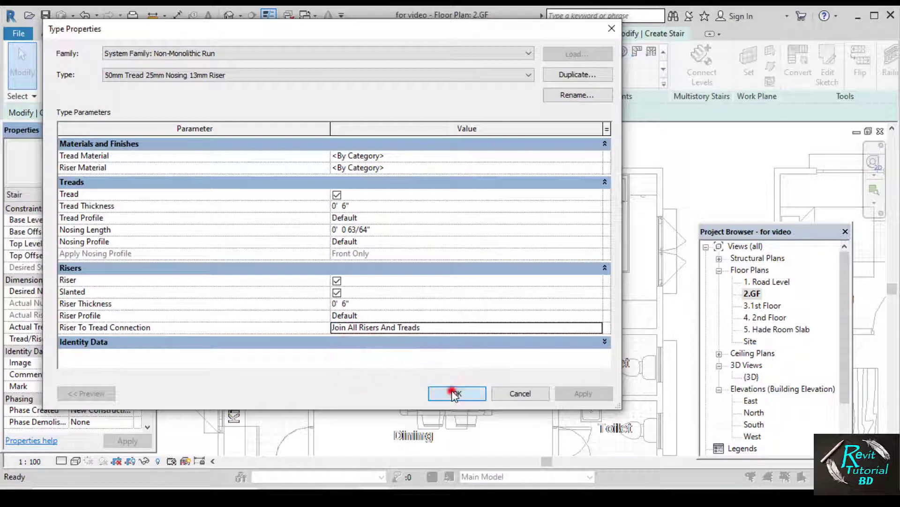
click(454, 394)
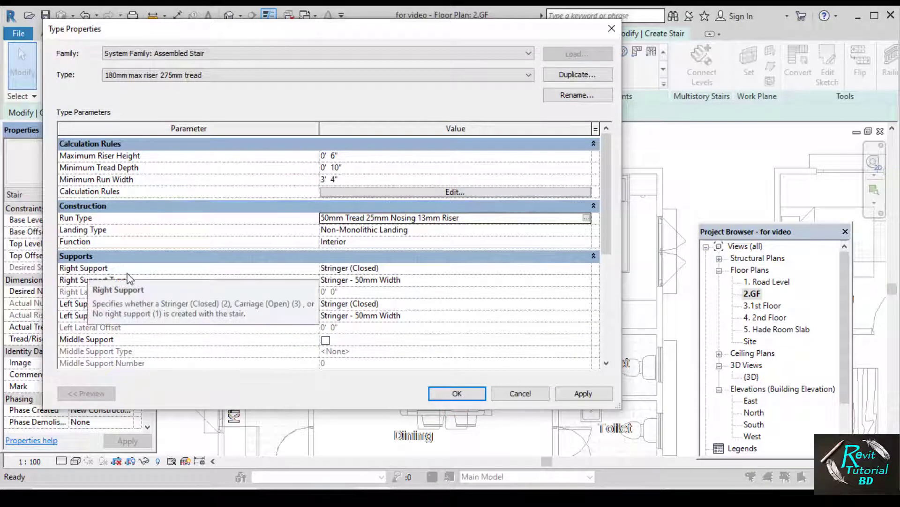
- Set both the right support and the left support of the stair type to None
click(426, 272)
click(584, 270)
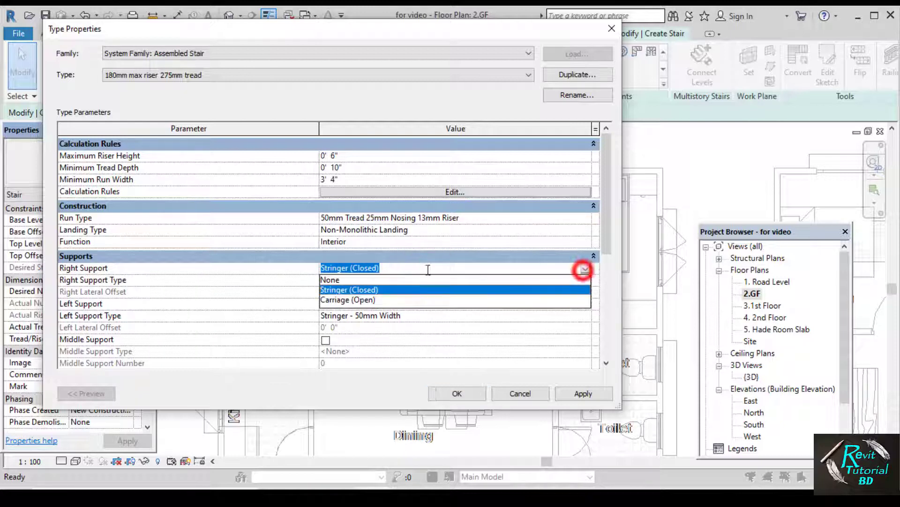
click(380, 279)
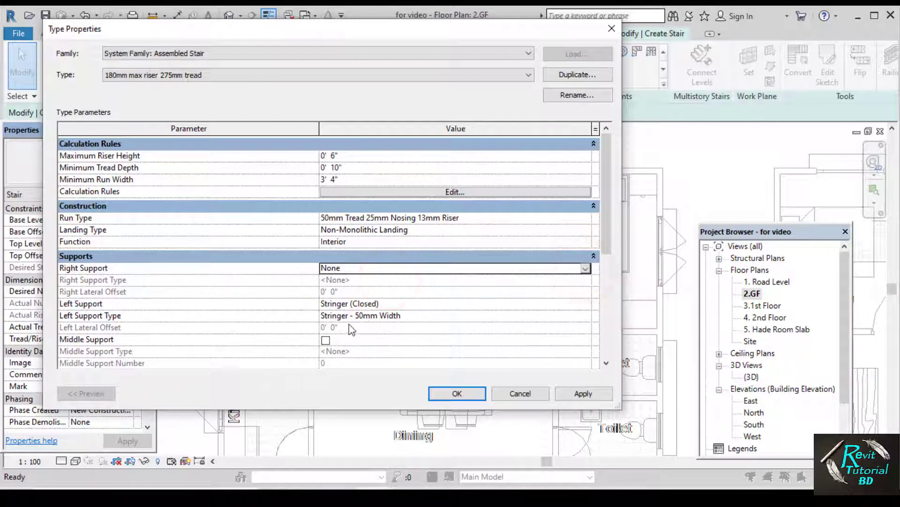
click(422, 303)
click(585, 304)
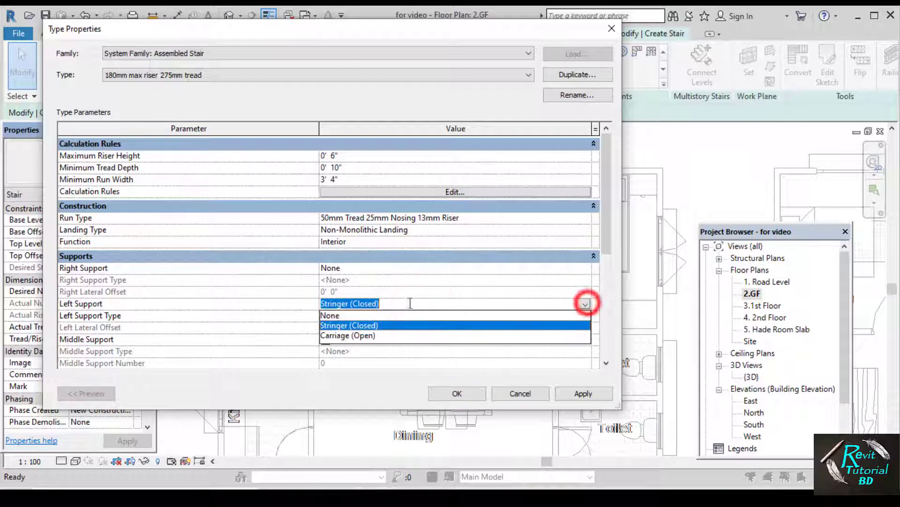
click(387, 315)
click(583, 393)
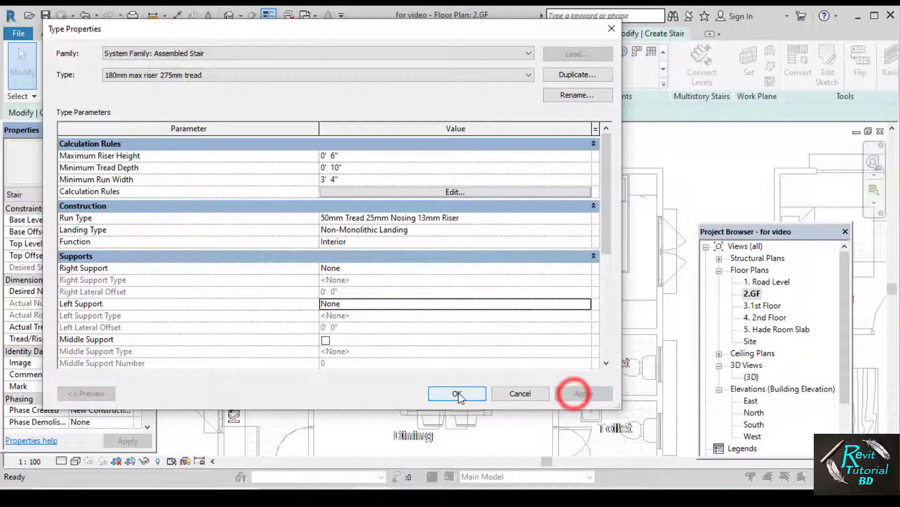
click(457, 393)
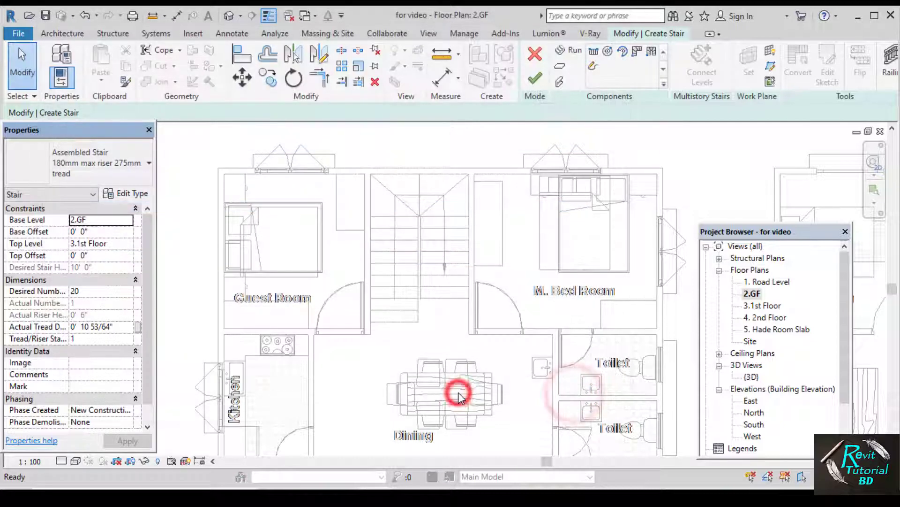
- Draw the first straight run of 10 risers up the stairwell's left wall to the landing edge, using the Run: Left location line
click(593, 51)
scroll(371, 329, up, 2)
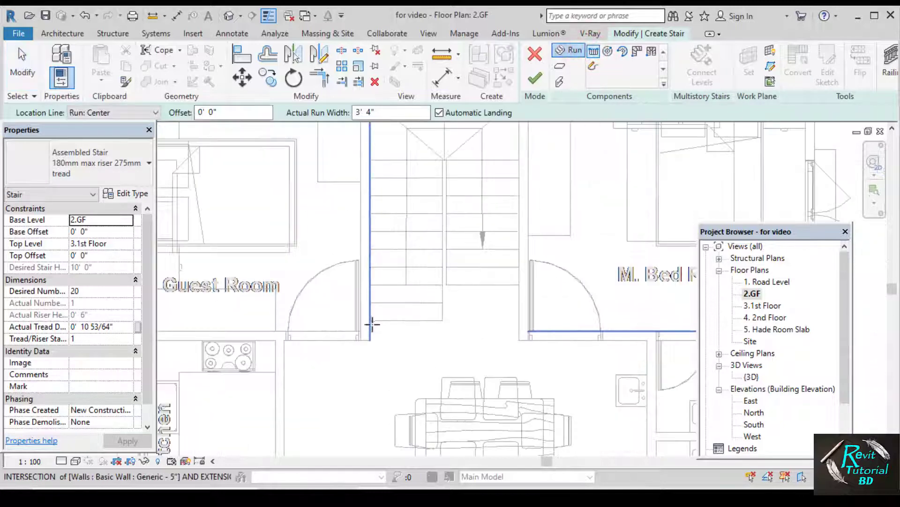
click(372, 336)
ctrl+scroll(367, 239, up, 2)
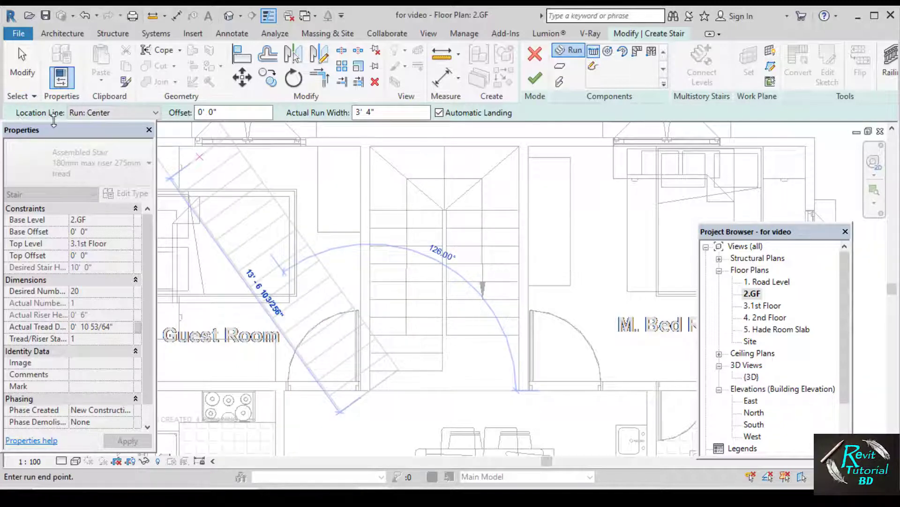
click(147, 114)
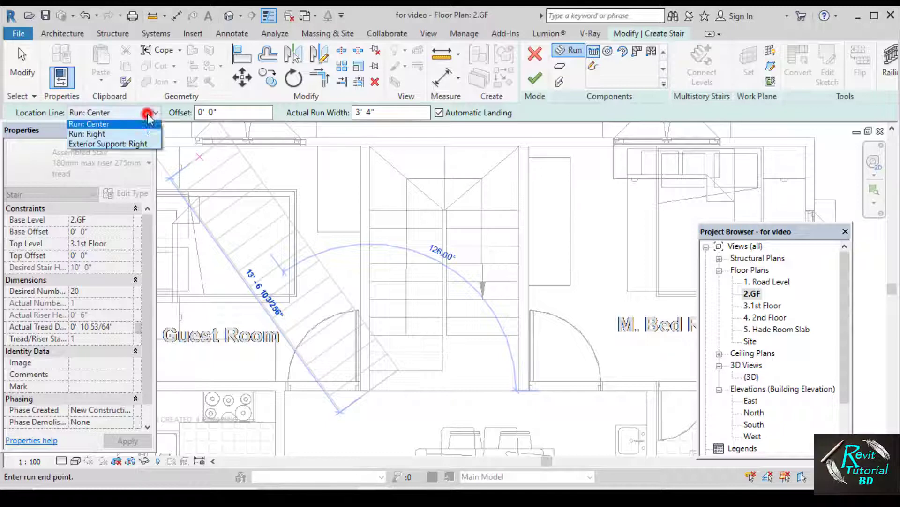
click(115, 139)
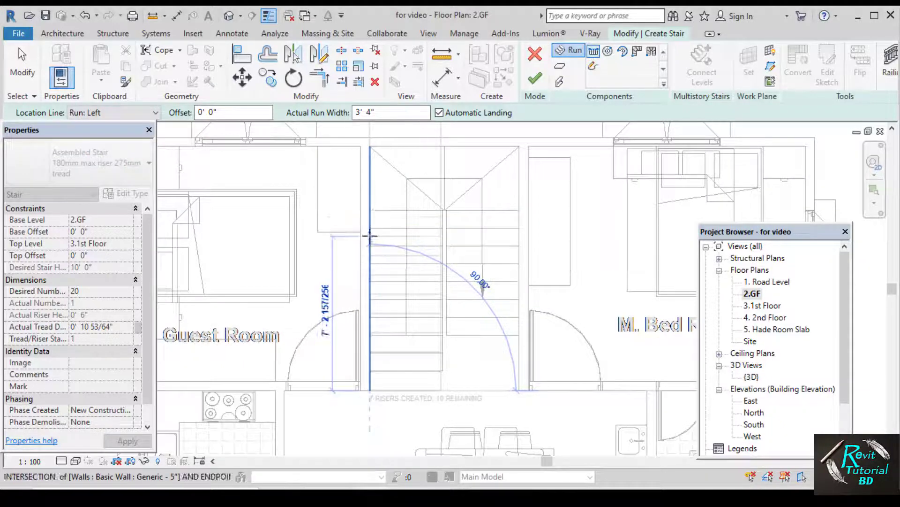
click(371, 210)
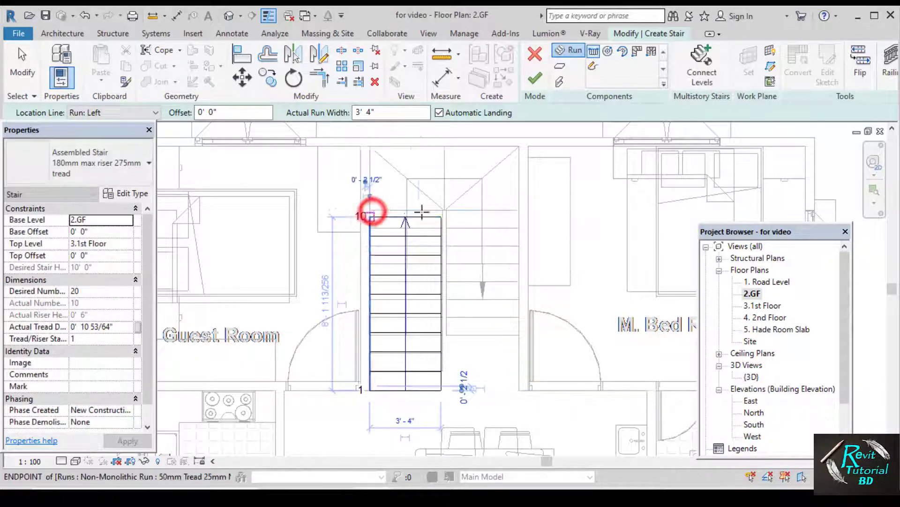
- Draw the second straight run from the landing edge down the stairwell's right wall, ending at riser 20, and finish the stair
click(520, 210)
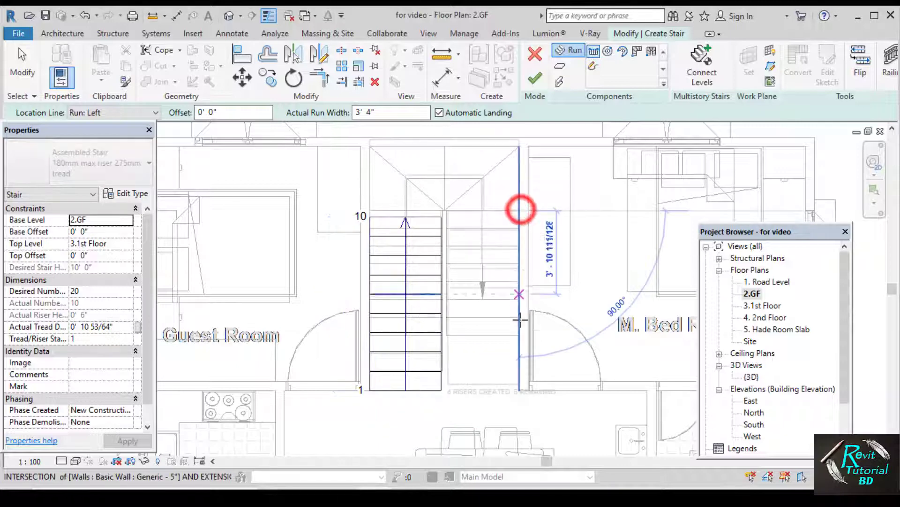
click(519, 390)
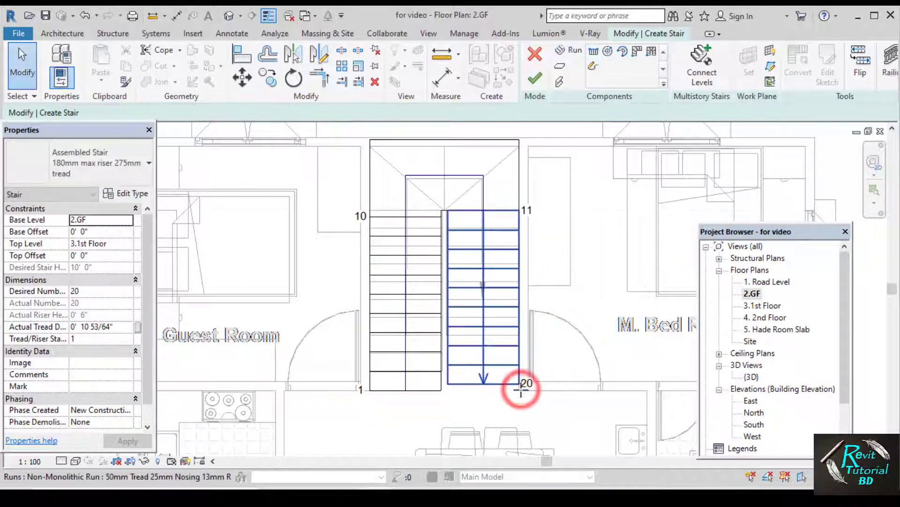
click(536, 79)
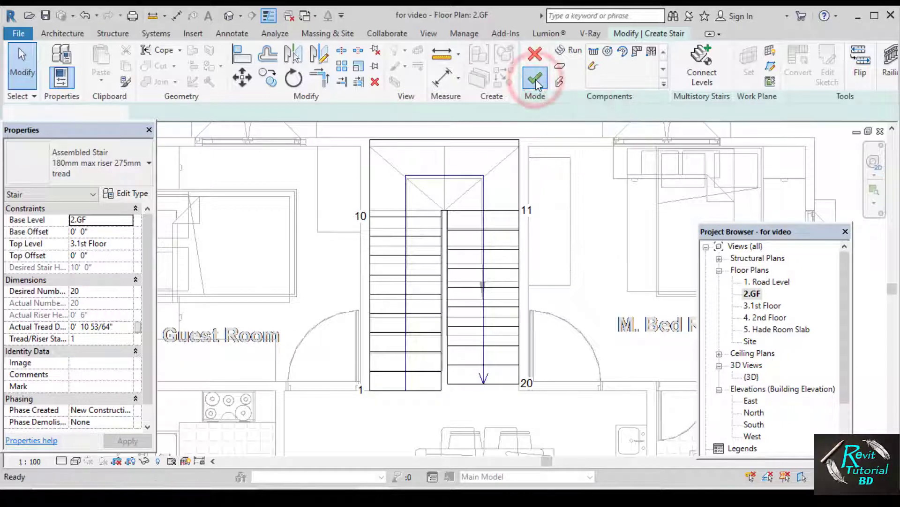
- Open the default 3D view, face the building from the front, and hide the upper storey's elements
scroll(512, 169, down, 3)
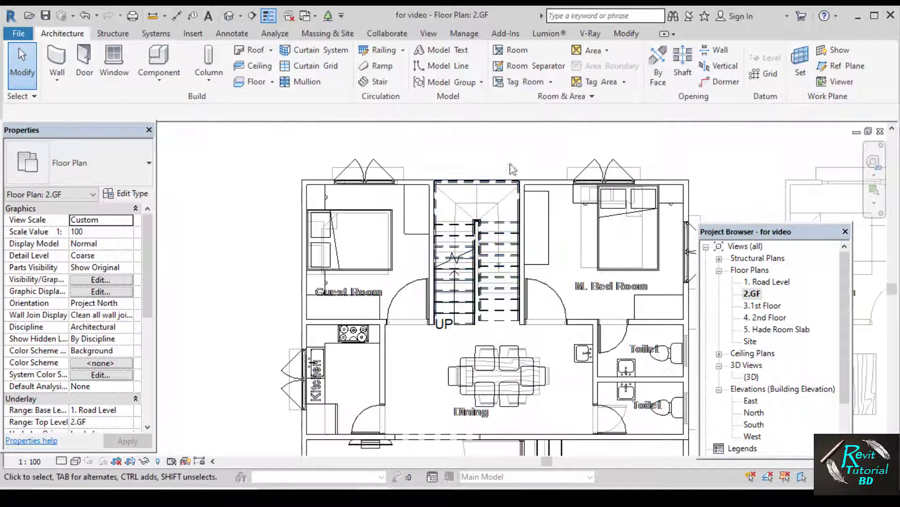
click(228, 17)
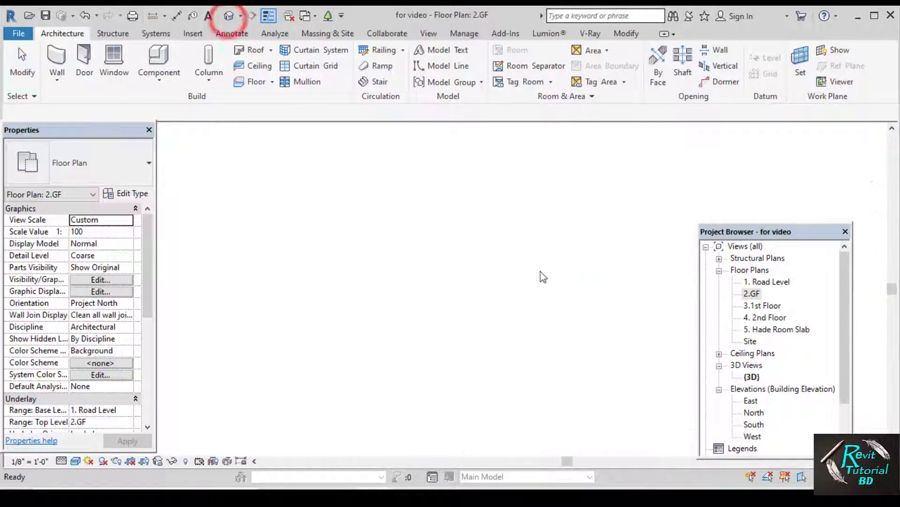
scroll(472, 280, up, 2)
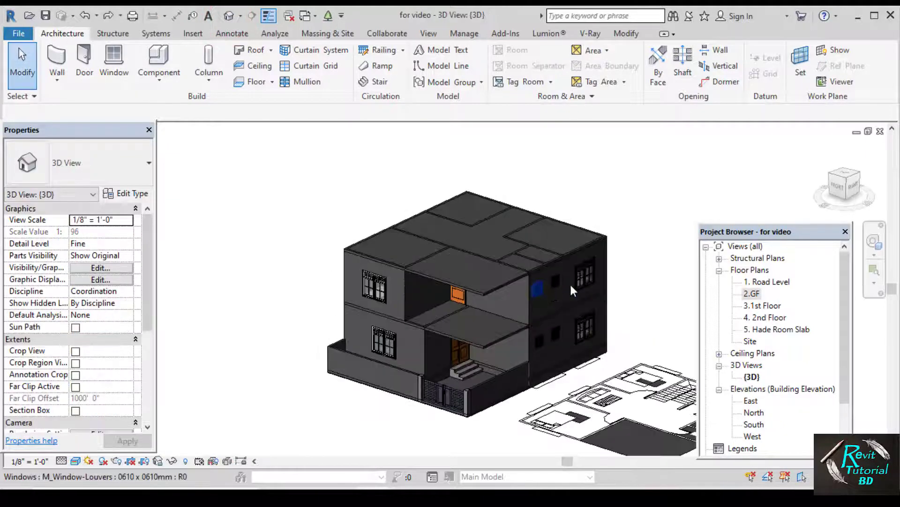
click(840, 187)
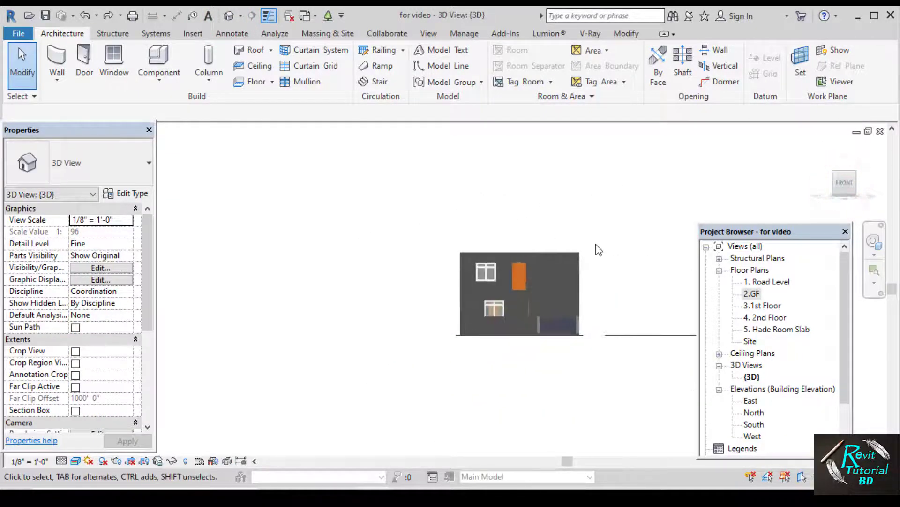
drag(593, 220, 325, 314)
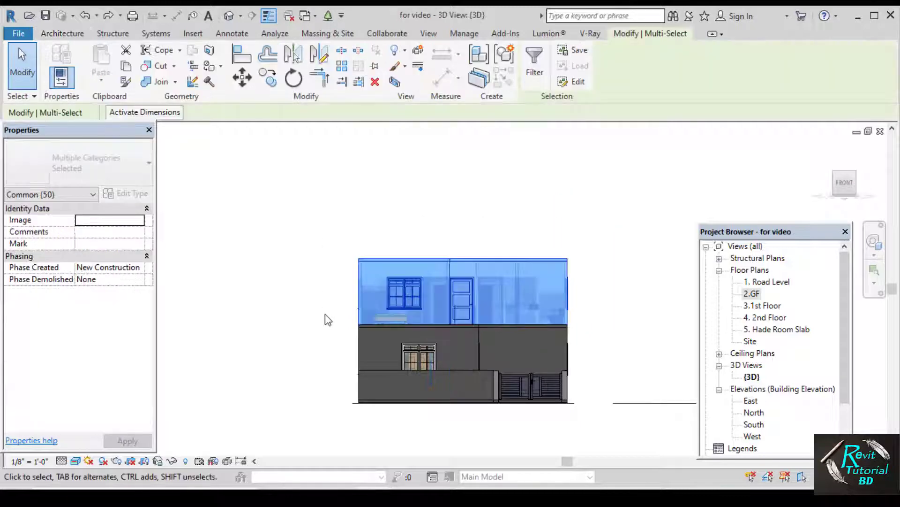
right_click(377, 271)
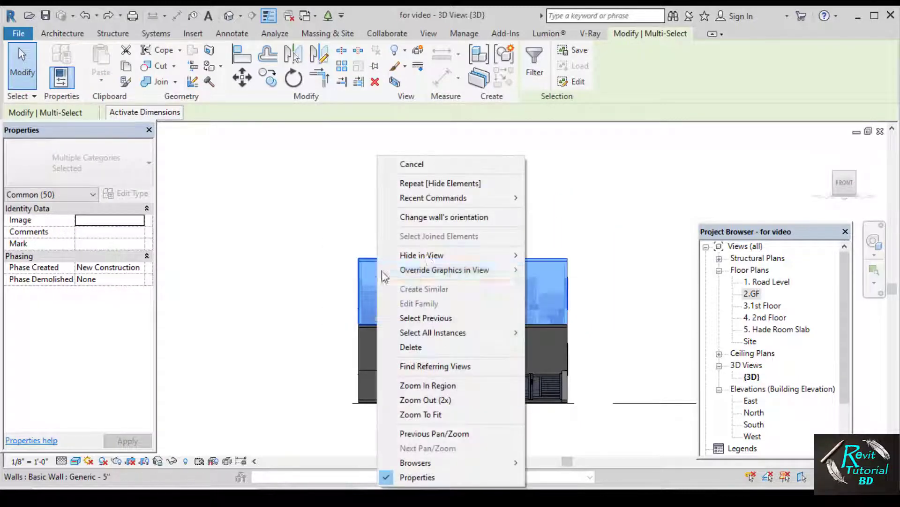
click(428, 253)
click(562, 256)
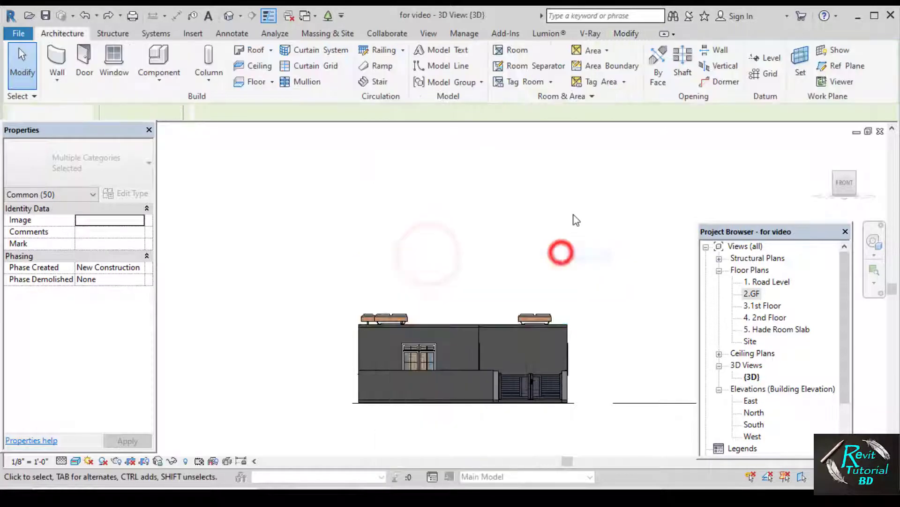
- Hide the 1st floor slab in the 3D view to expose the stair
shift+middle_drag(575, 217, 500, 284)
scroll(508, 322, up, 2)
scroll(508, 323, up, 2)
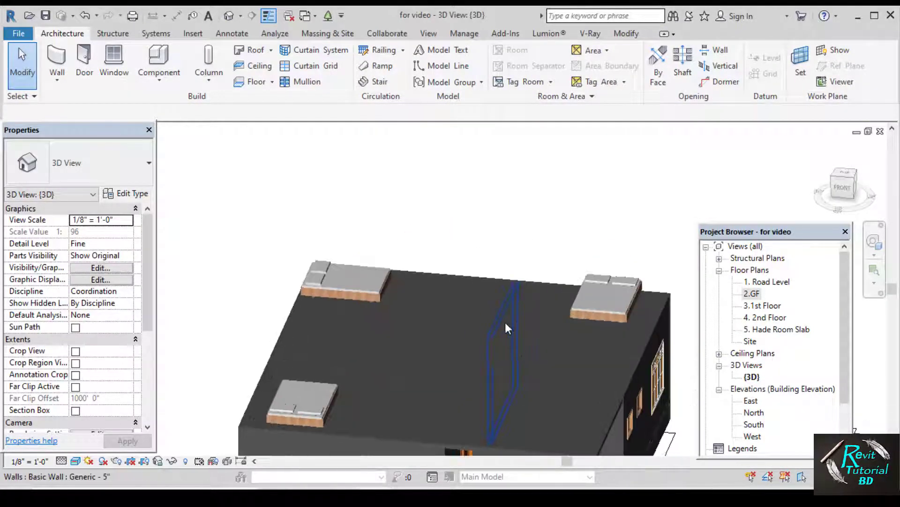
shift+middle_drag(505, 323, 427, 326)
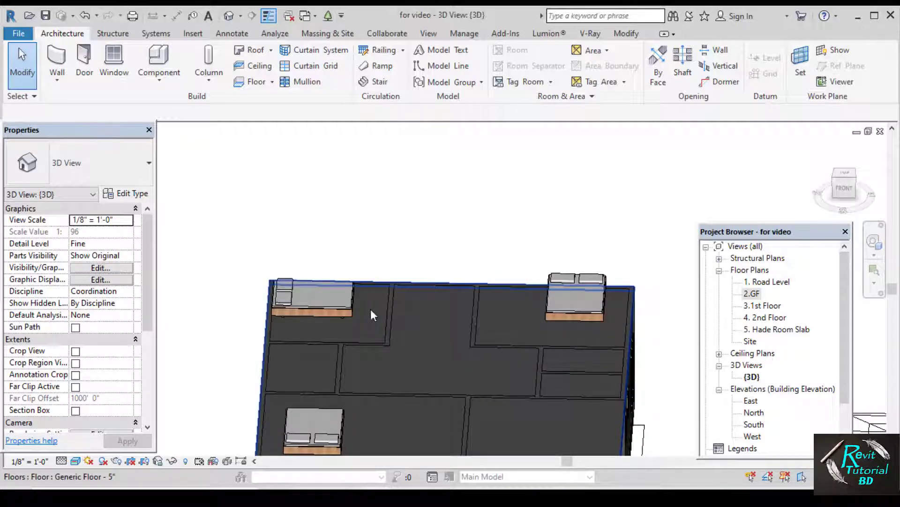
scroll(427, 315, up, 3)
click(430, 338)
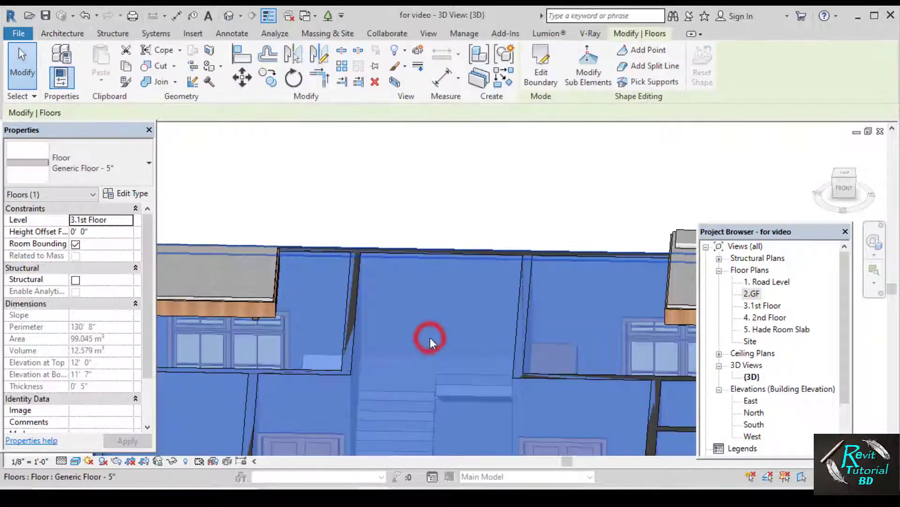
mouse_move(429, 338)
shift+middle_down()
mouse_move(416, 355)
mouse_move(455, 403)
mouse_move(428, 317)
mouse_move(423, 323)
shift+middle_up()
scroll(428, 315, up, 4)
scroll(436, 266, down, 5)
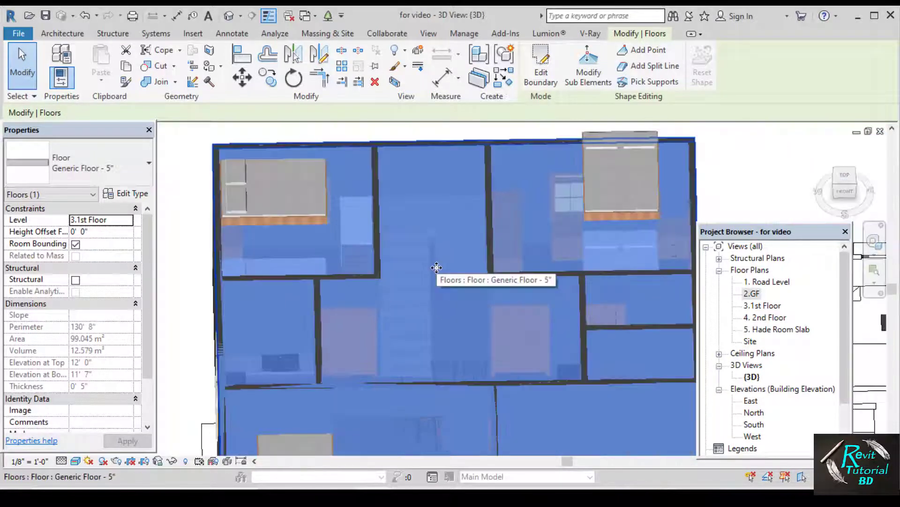
right_click(430, 272)
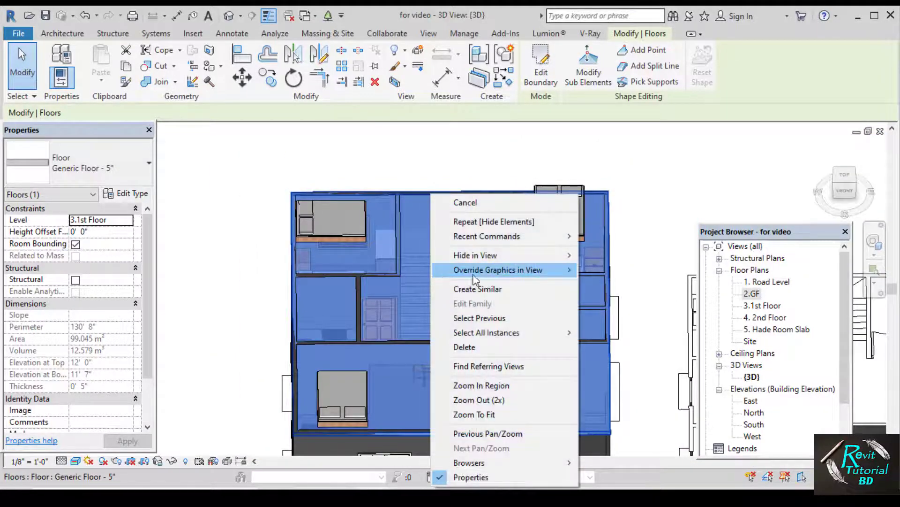
click(474, 255)
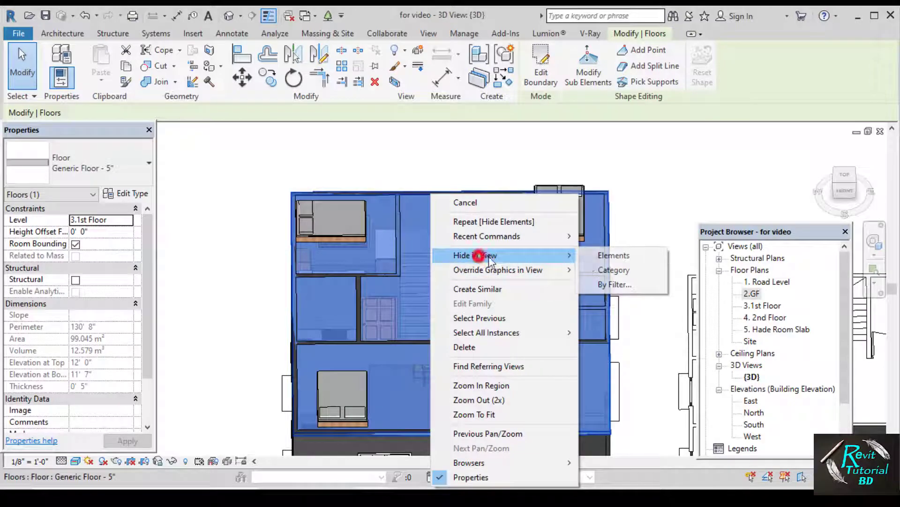
click(605, 256)
- Examine both runs and the landing of the assembled stair from above, around the exposed ground floor rooms
shift+middle_drag(398, 264, 496, 162)
scroll(493, 156, down, 1)
shift+middle_drag(468, 235, 465, 276)
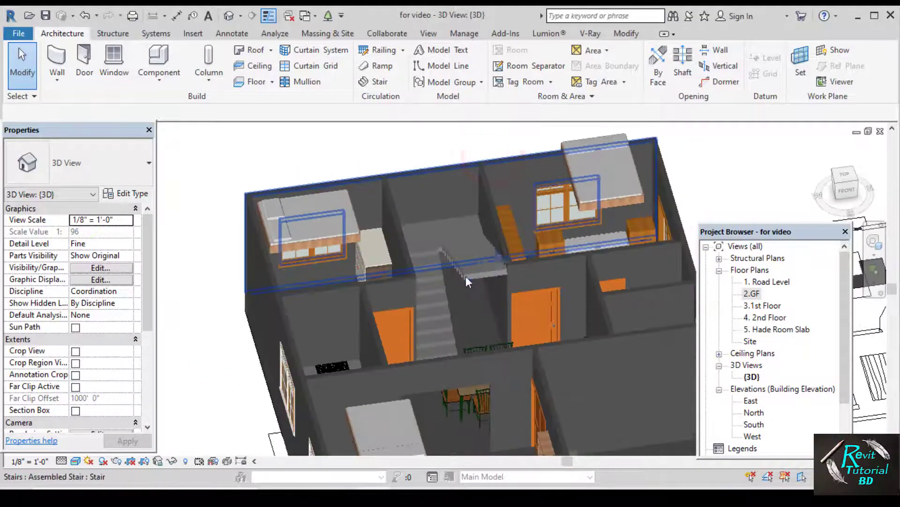
scroll(464, 276, up, 2)
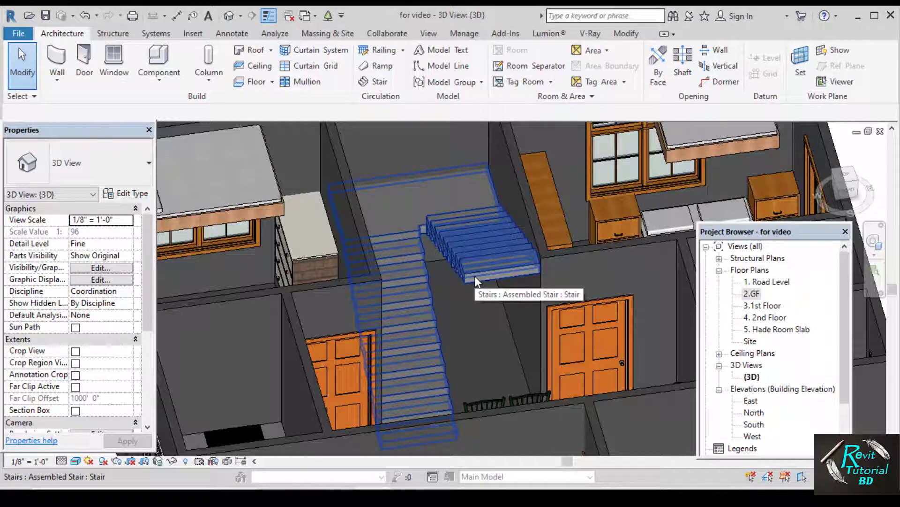
scroll(474, 276, down, 5)
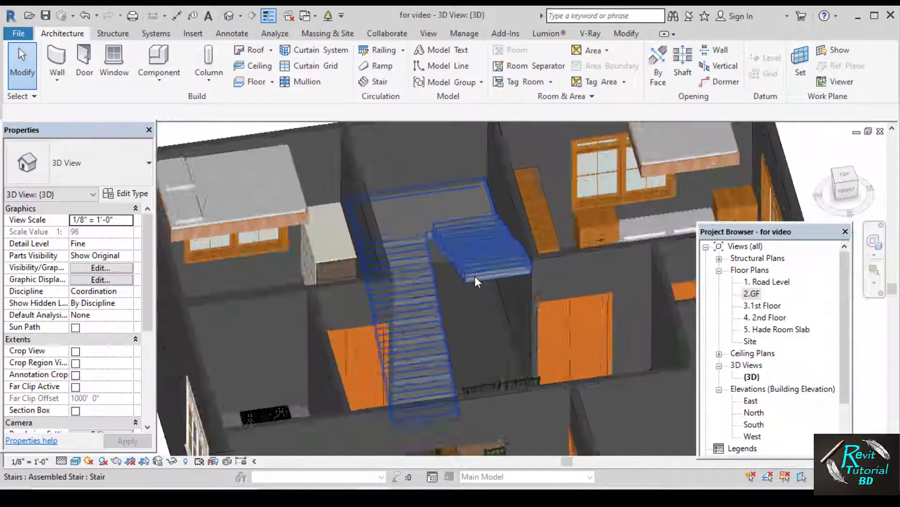
scroll(469, 317, down, 3)
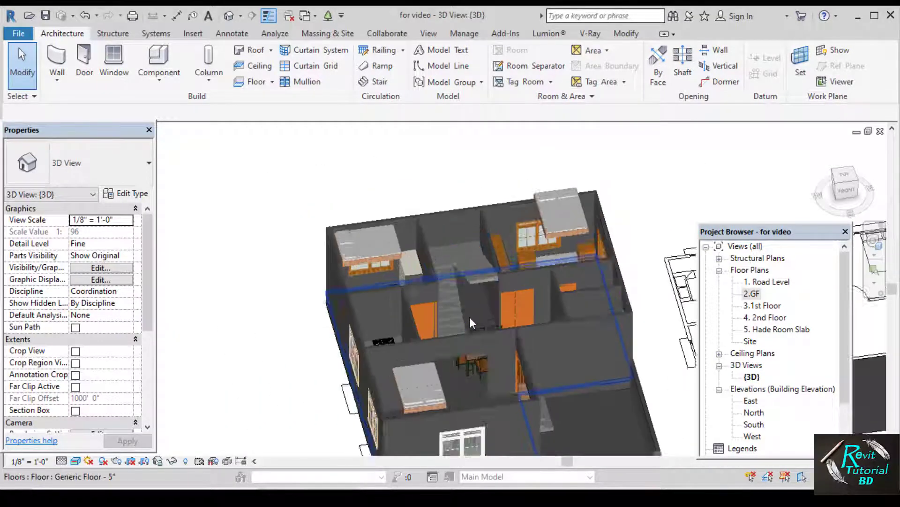
shift+middle_drag(477, 306, 455, 237)
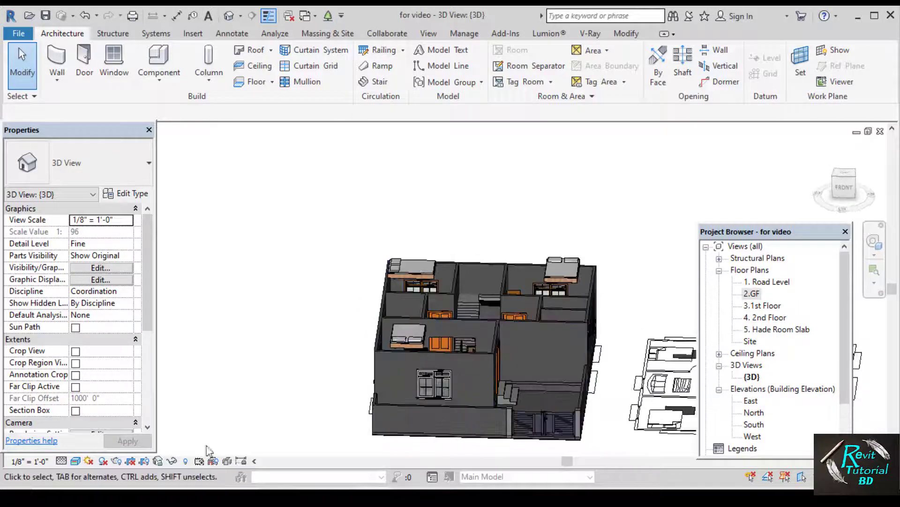
- Reveal the hidden elements, unhide all upper storey elements from the front view, and leave the reveal mode
click(185, 461)
shift+middle_drag(539, 328, 591, 296)
click(844, 183)
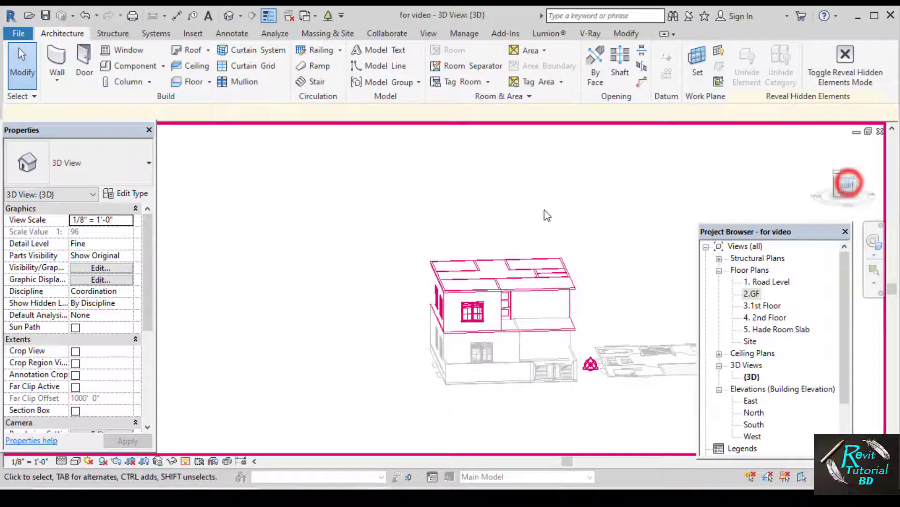
drag(505, 188, 238, 284)
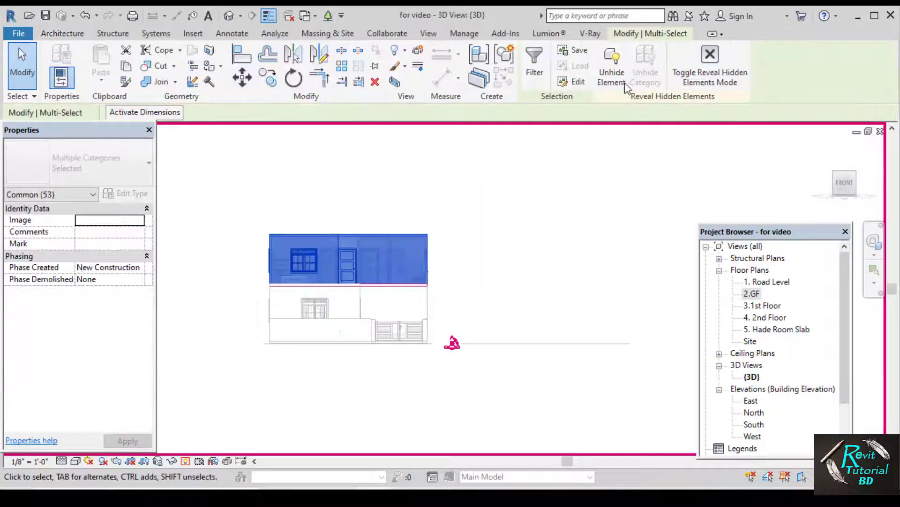
click(620, 84)
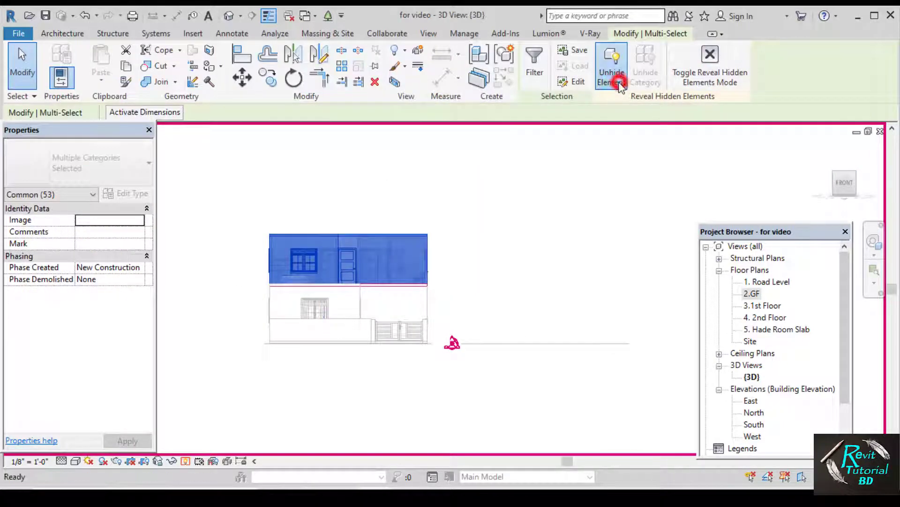
click(705, 69)
click(569, 149)
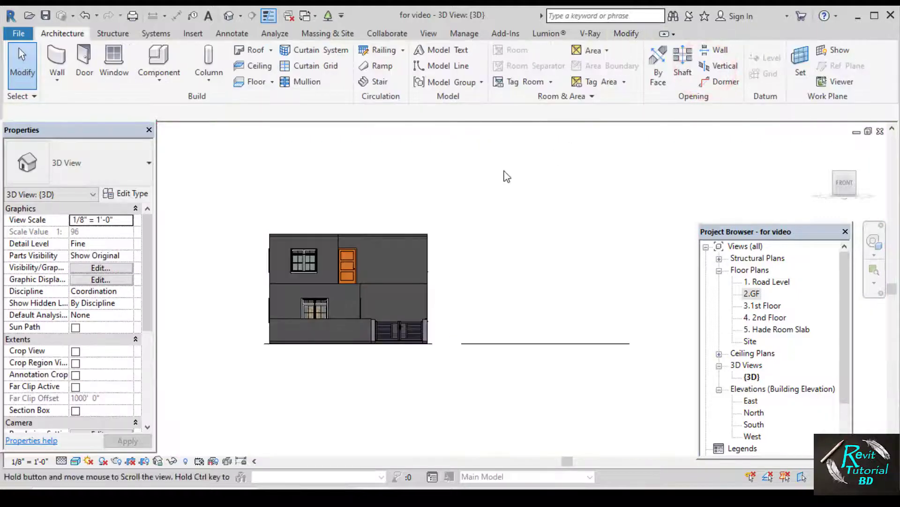
- Unhide the 1st floor slab using Reveal Hidden Elements and leave the reveal mode
shift+middle_drag(492, 191, 537, 257)
middle_drag(499, 241, 535, 235)
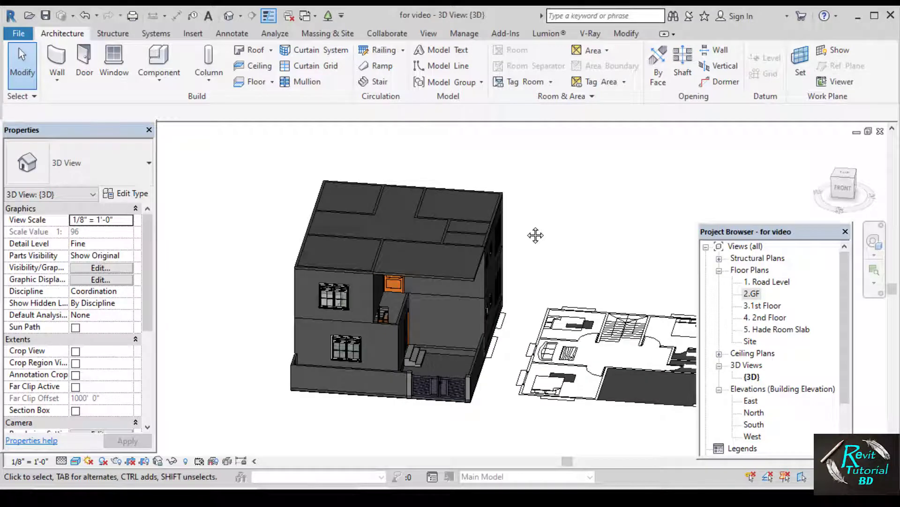
mouse_move(535, 220)
shift+middle_down()
mouse_move(542, 227)
mouse_move(527, 206)
shift+middle_up()
scroll(422, 284, up, 2)
scroll(422, 285, up, 3)
middle_drag(383, 326, 448, 284)
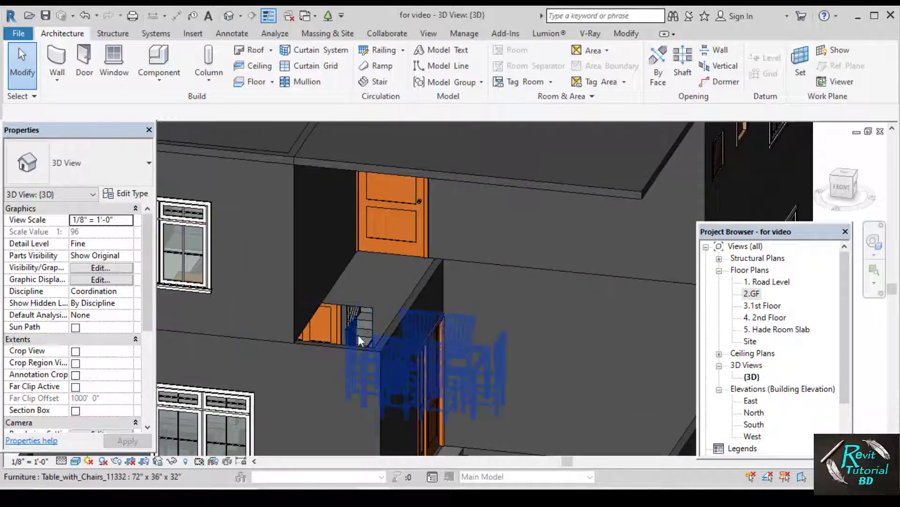
scroll(362, 342, down, 1)
middle_drag(367, 344, 423, 307)
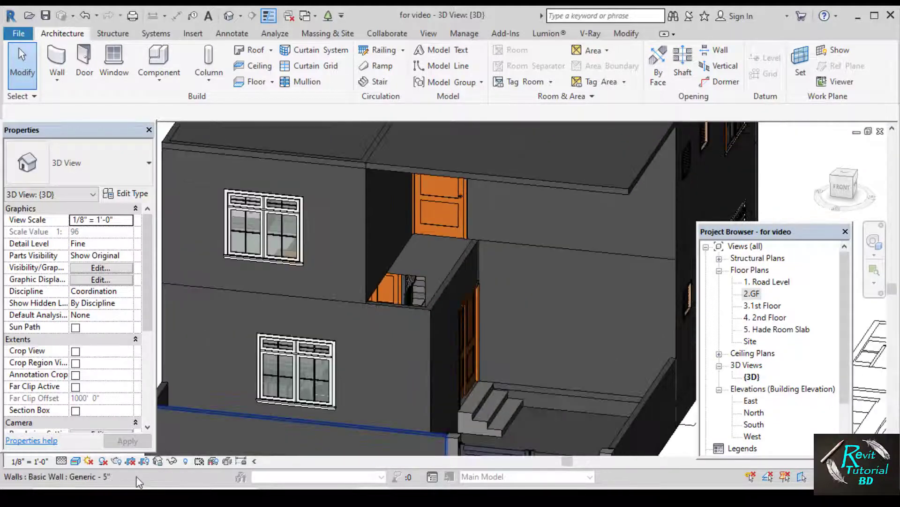
click(185, 462)
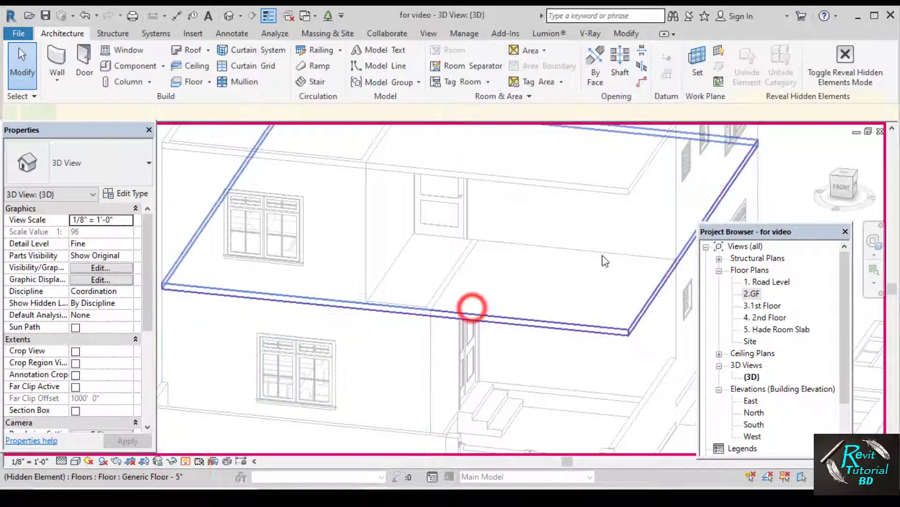
click(472, 307)
click(833, 65)
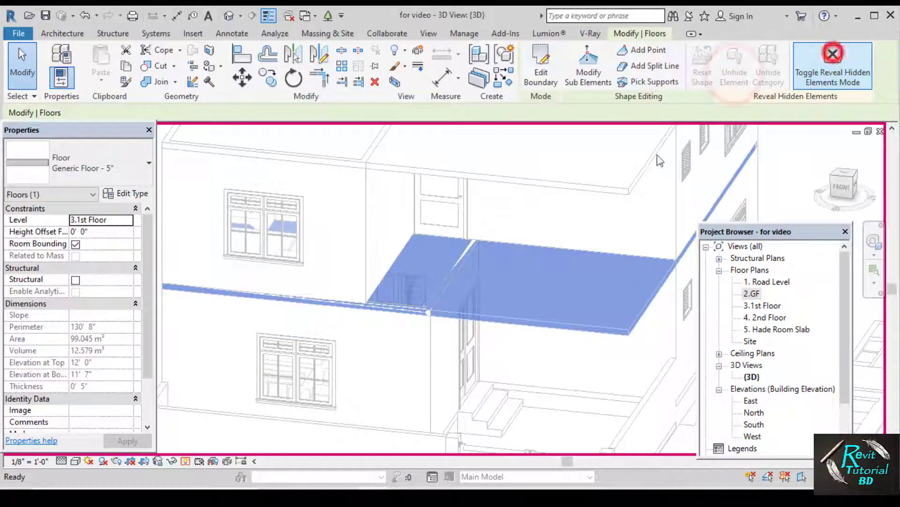
click(327, 209)
- Temporarily hide the 2nd floor slab and examine the 1st floor slab over the stairwell
middle_drag(455, 166, 413, 436)
scroll(370, 241, down, 1)
scroll(418, 329, up, 1)
shift+middle_drag(418, 328, 447, 233)
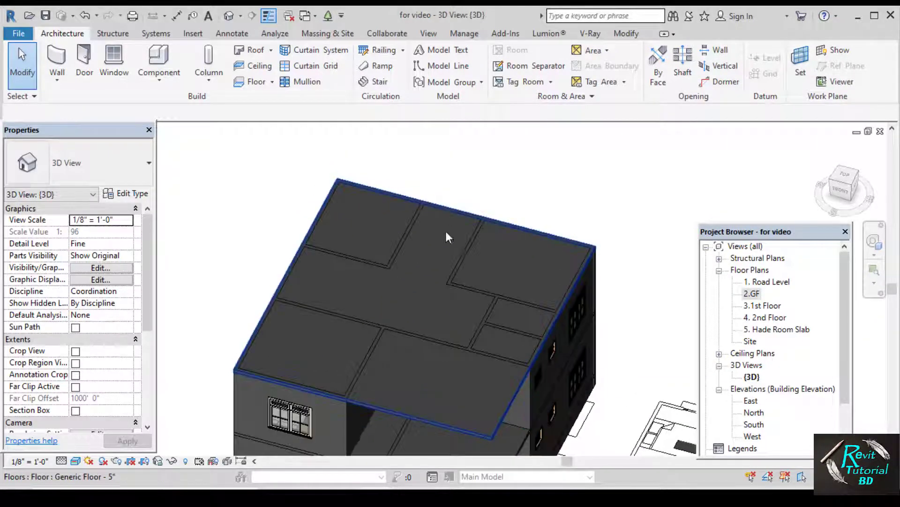
click(423, 265)
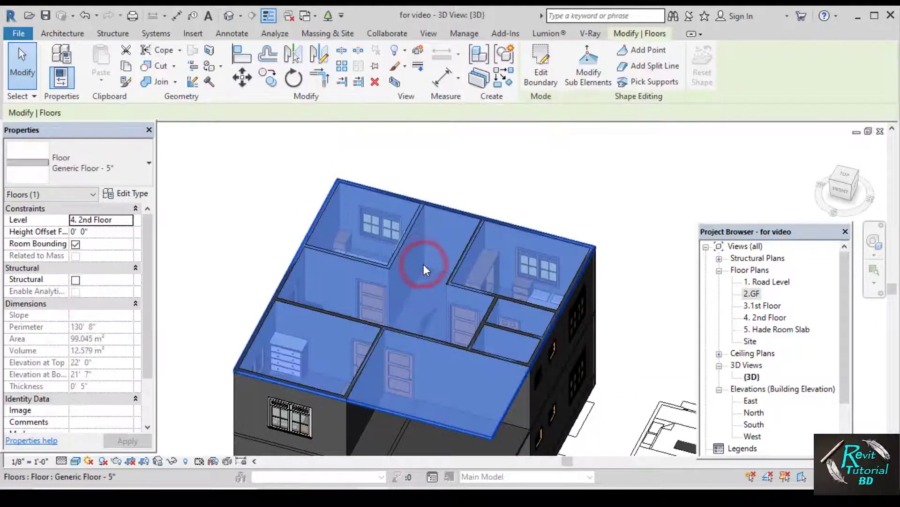
key(h)
key(h)
shift+middle_drag(424, 264, 409, 345)
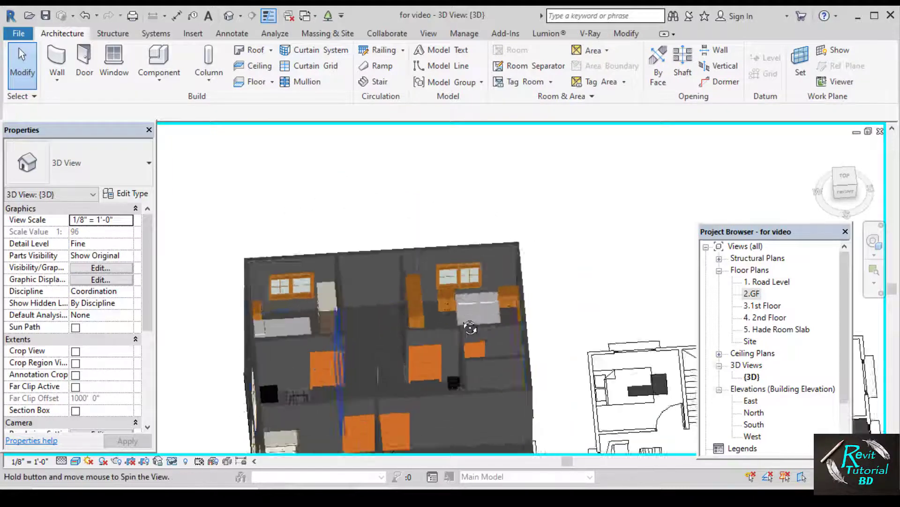
scroll(409, 345, up, 3)
scroll(377, 352, down, 5)
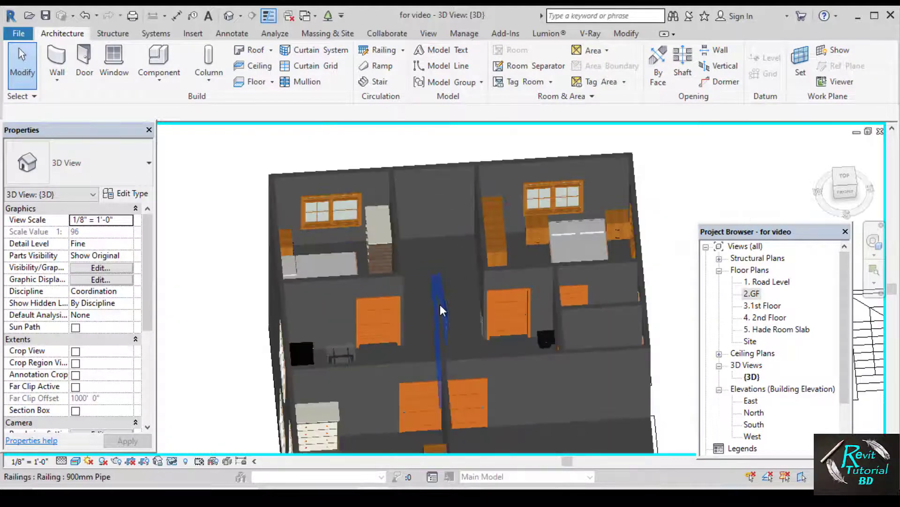
shift+middle_drag(440, 305, 468, 246)
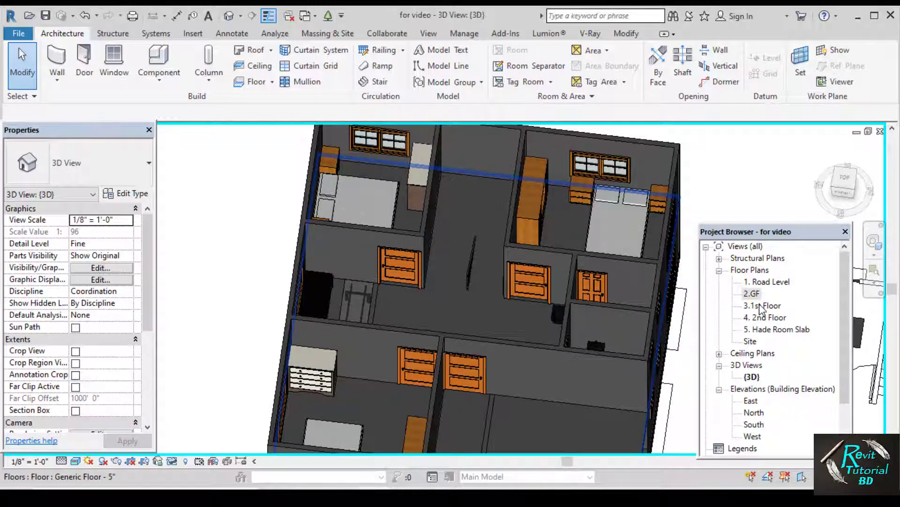
- Open the 3.1st Floor plan, select the 1st floor slab and open its boundary for editing
double_click(761, 306)
scroll(406, 287, up, 5)
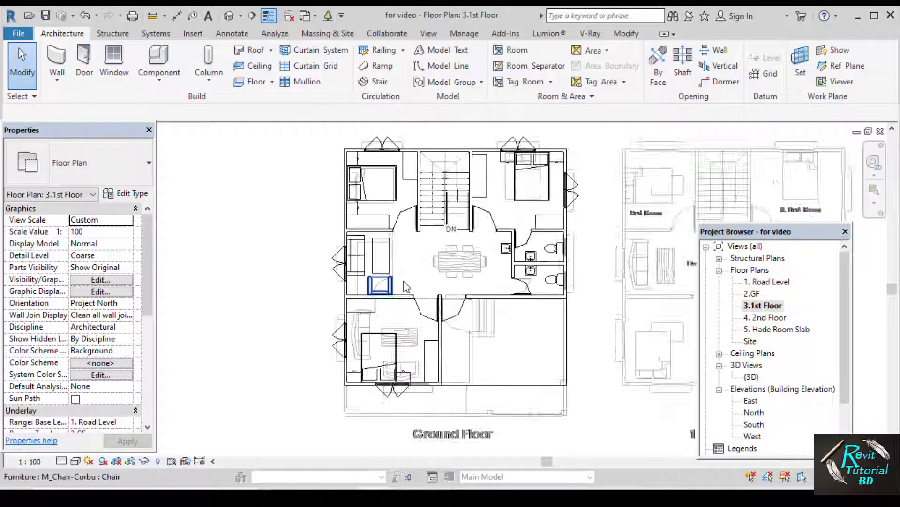
scroll(403, 281, up, 4)
click(423, 257)
scroll(423, 256, down, 2)
middle_drag(423, 265, 395, 328)
click(541, 71)
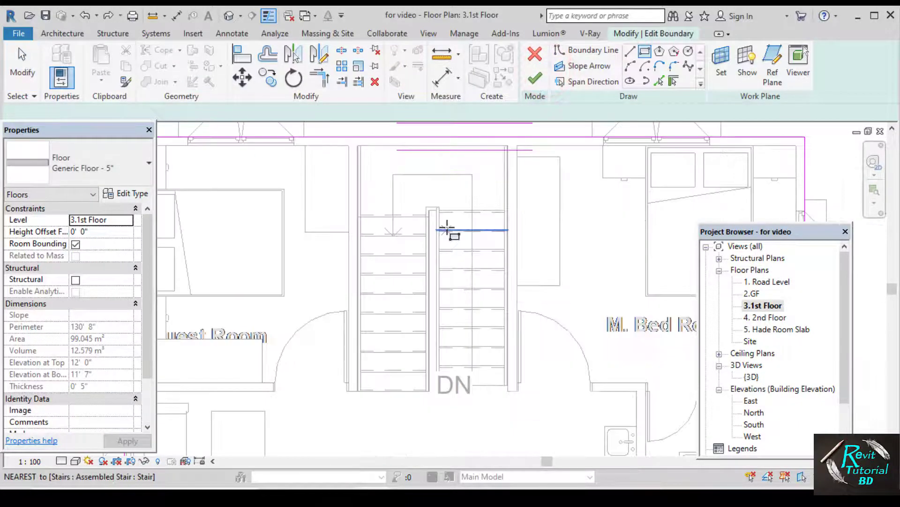
- Cut a rectangular stairwell opening about 7' by 11'-1" in the 1st floor slab between the stair walls and finish the boundary edit
scroll(446, 227, down, 2)
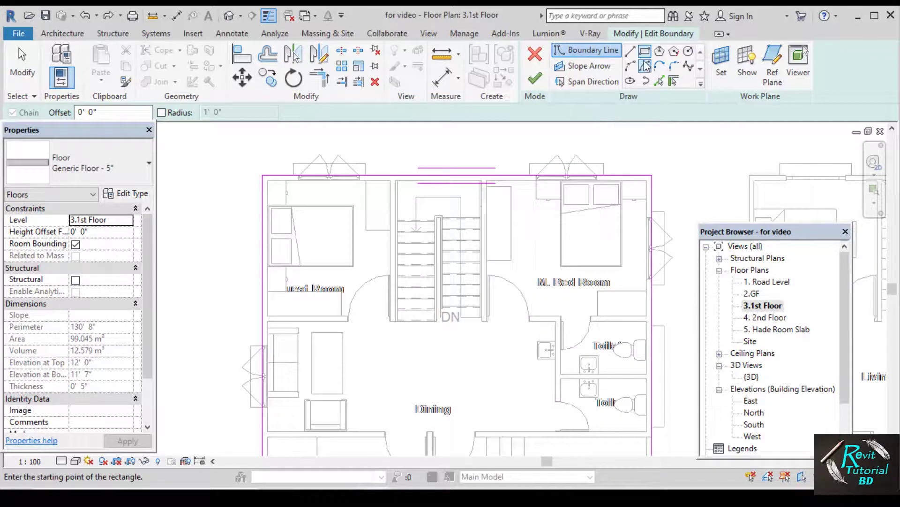
scroll(413, 191, up, 2)
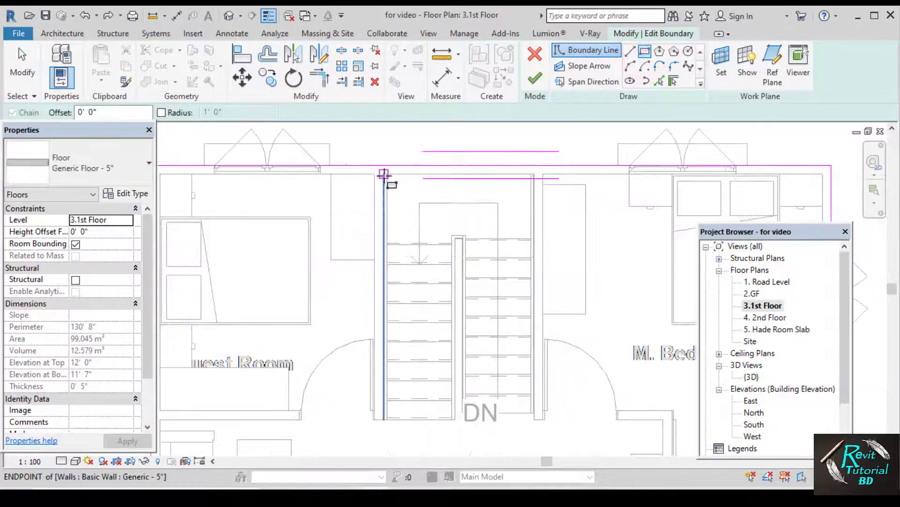
click(384, 177)
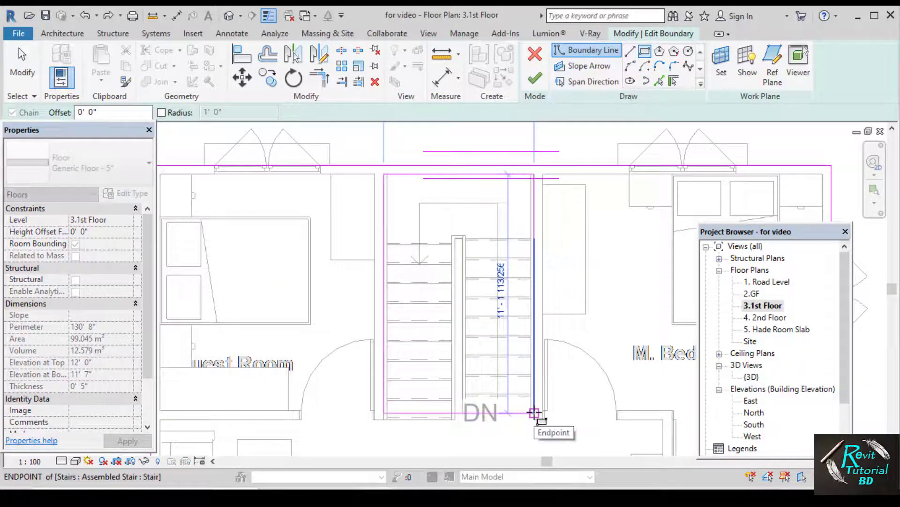
scroll(533, 419, up, 3)
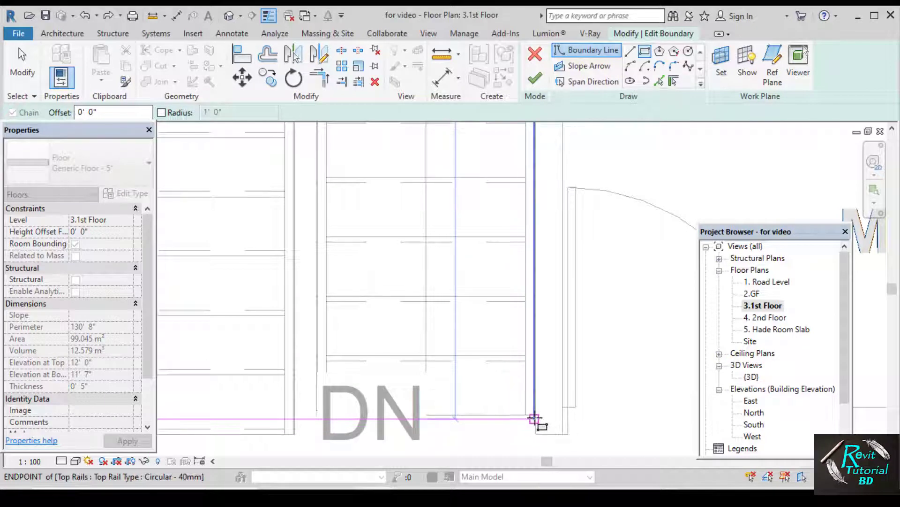
click(534, 415)
scroll(532, 416, down, 4)
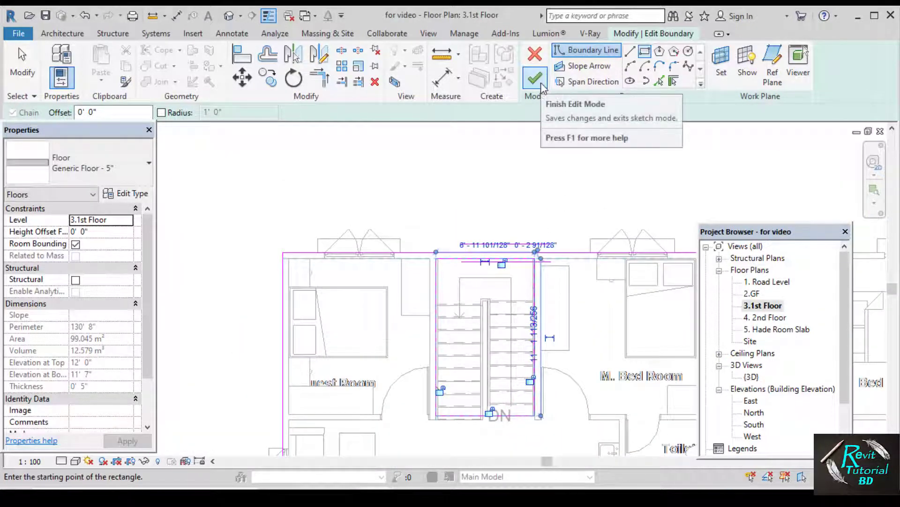
click(540, 83)
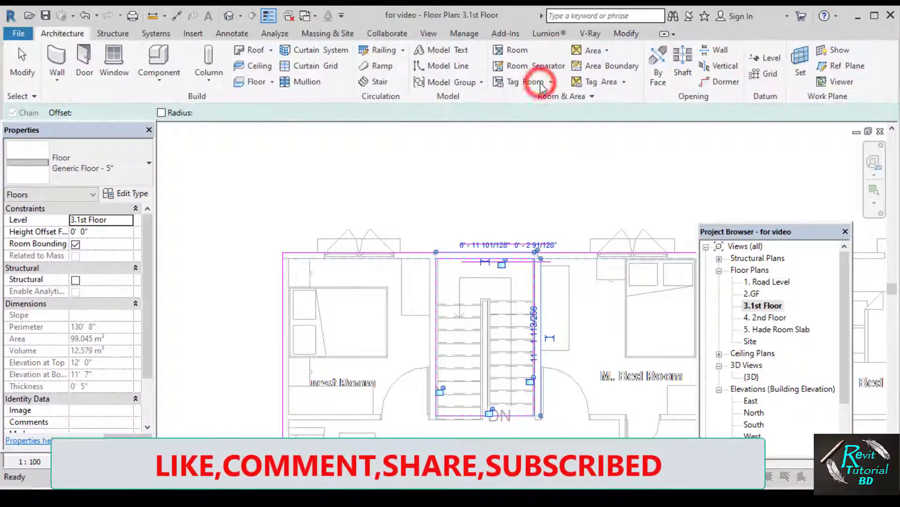
click(481, 263)
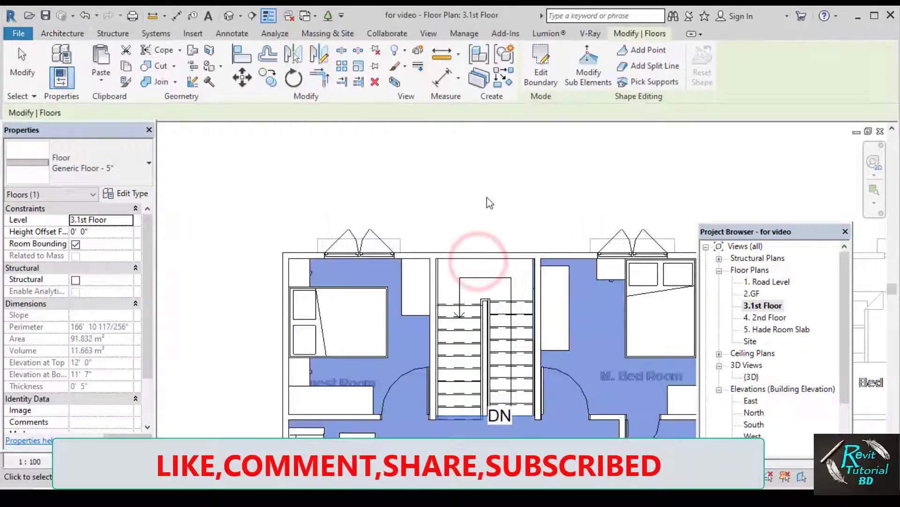
- Return to the 3D view and delete the stair's outer railing along the stairwell walls
click(230, 17)
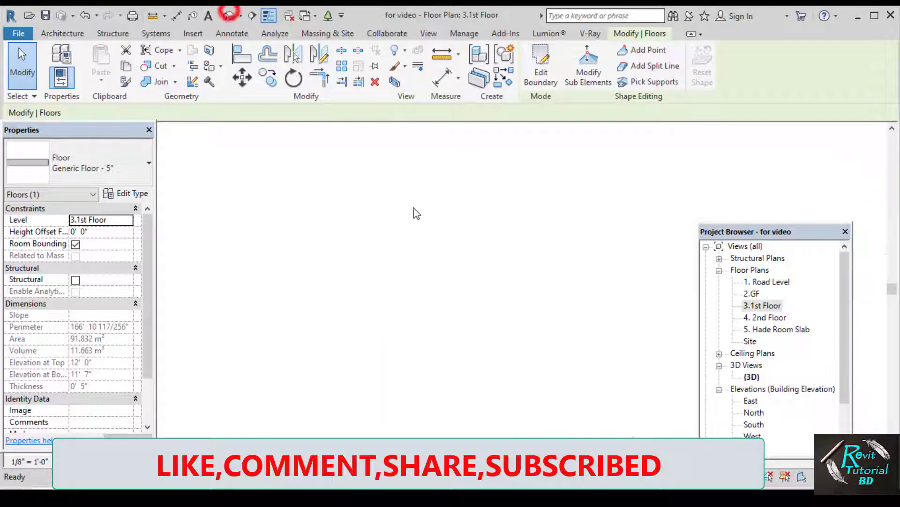
click(233, 232)
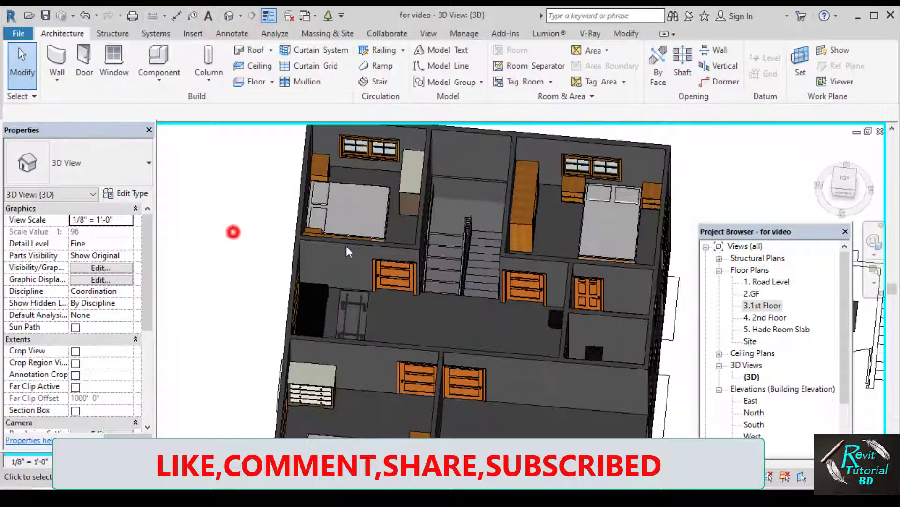
mouse_move(348, 248)
shift+middle_down()
mouse_move(370, 281)
mouse_move(404, 251)
shift+middle_up()
scroll(438, 179, up, 8)
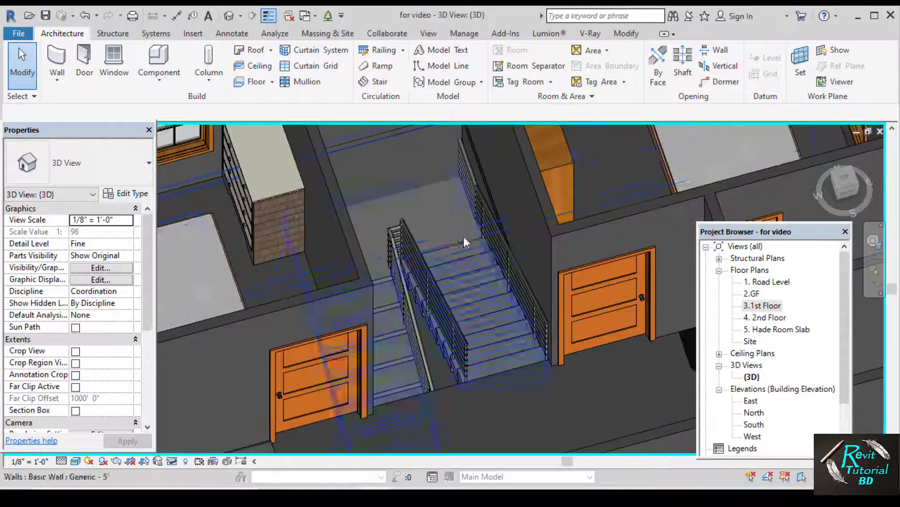
click(510, 266)
key(Escape)
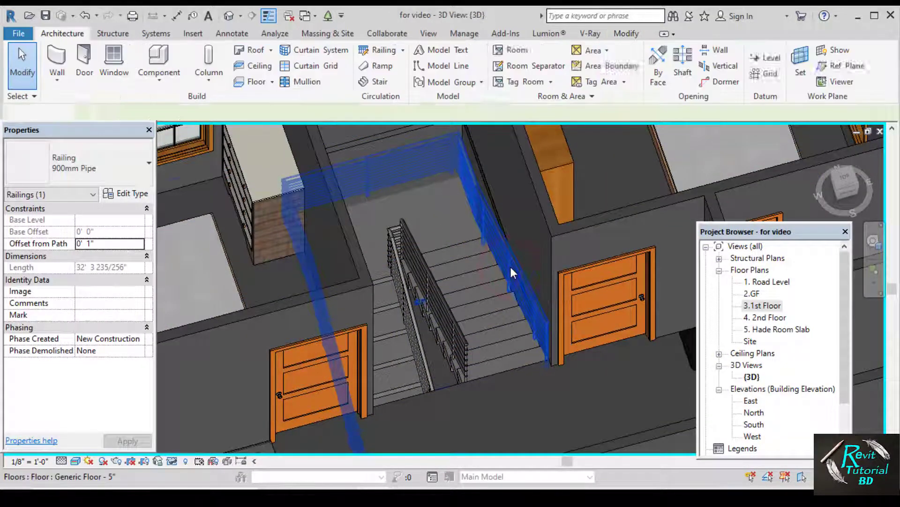
- Examine the stair and the slab opening around it from several angles in the 3D view
shift+middle_drag(510, 266, 403, 281)
scroll(485, 249, up, 1)
scroll(485, 249, down, 4)
scroll(435, 295, up, 3)
scroll(379, 327, down, 3)
scroll(371, 325, down, 2)
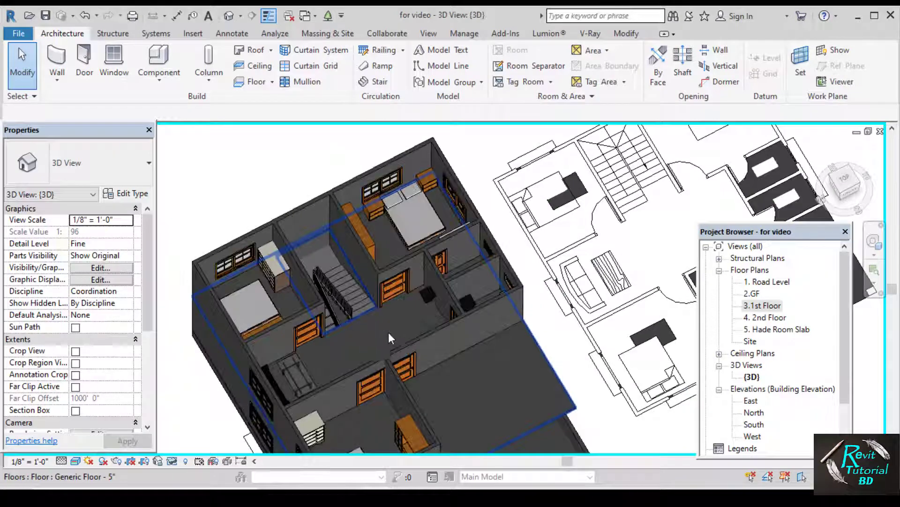
middle_drag(387, 330, 456, 327)
scroll(413, 279, up, 3)
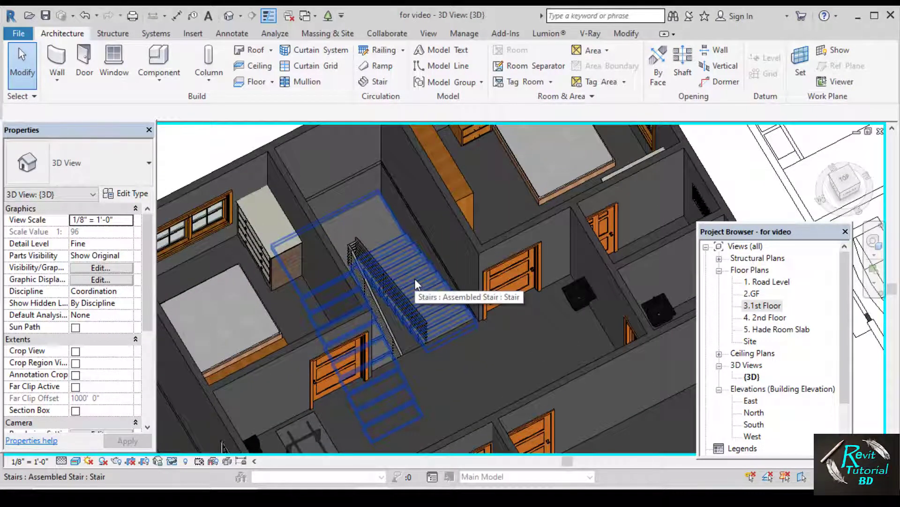
- Copy the assembled stair and paste it aligned to the selected level 3.1st Floor
scroll(415, 279, down, 5)
shift+middle_drag(419, 277, 431, 302)
scroll(431, 302, up, 4)
click(438, 284)
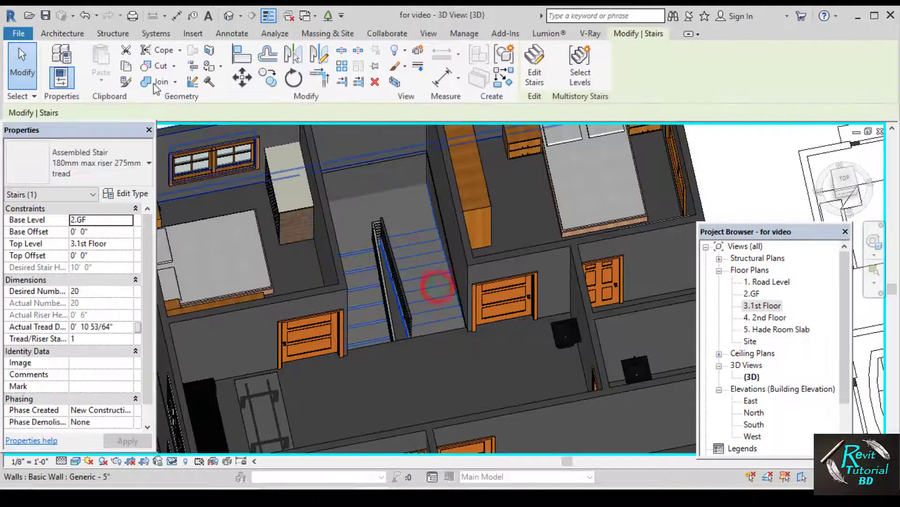
click(130, 67)
click(101, 75)
click(136, 129)
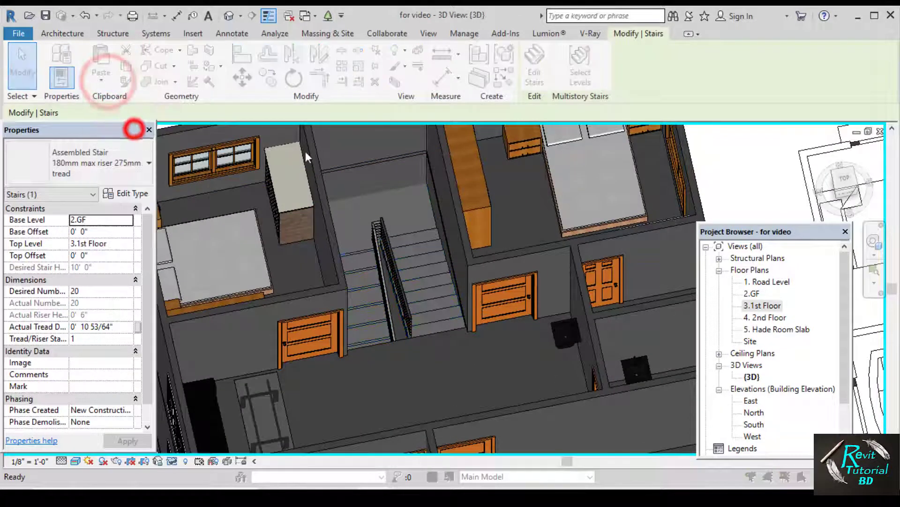
click(392, 190)
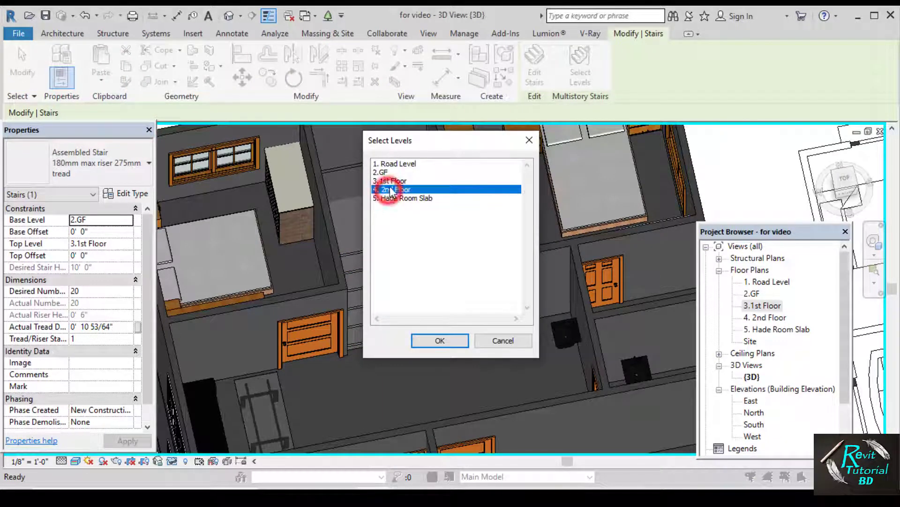
click(391, 181)
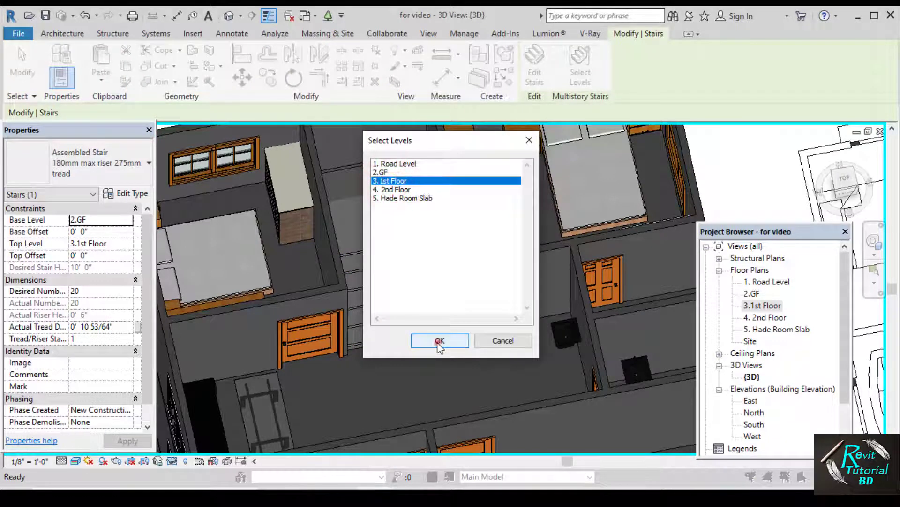
click(439, 341)
scroll(437, 342, down, 4)
click(370, 190)
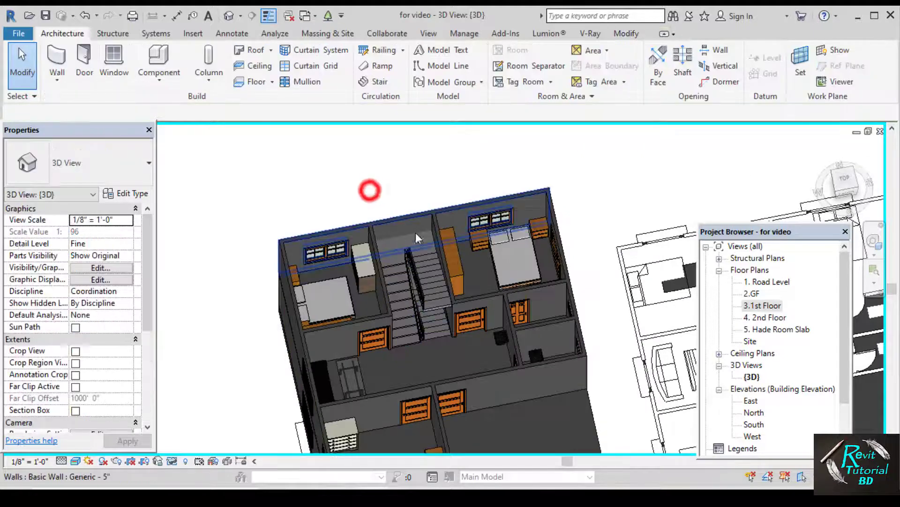
- Reset the temporary hide in the 3D view to bring back the 2nd floor slab
scroll(416, 232, down, 2)
shift+middle_drag(416, 232, 407, 198)
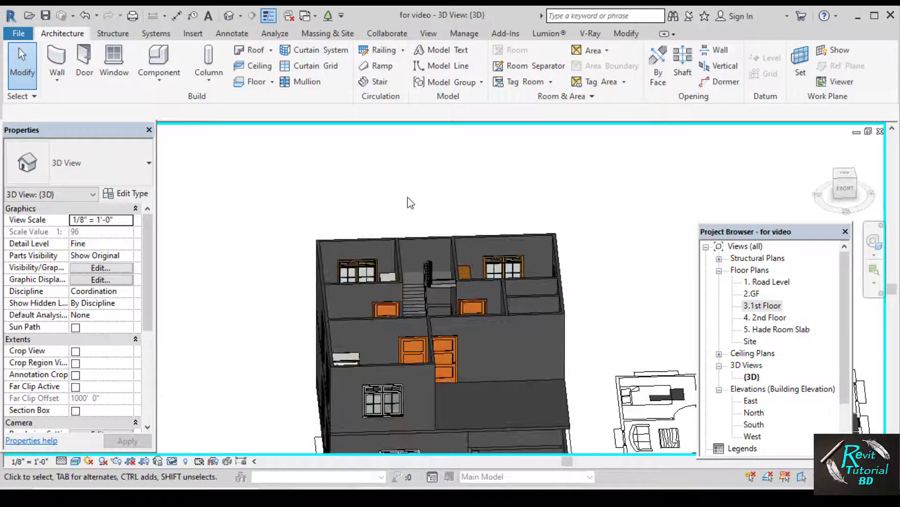
click(172, 461)
click(212, 445)
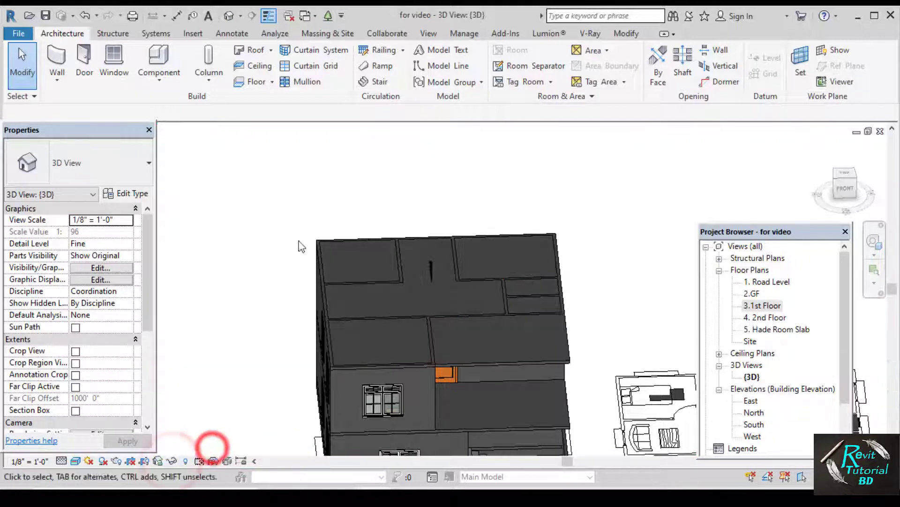
- Open the 2nd floor slab's boundary for editing and switch to the 3.1st Floor plan for the sketch
shift+middle_drag(309, 247, 385, 291)
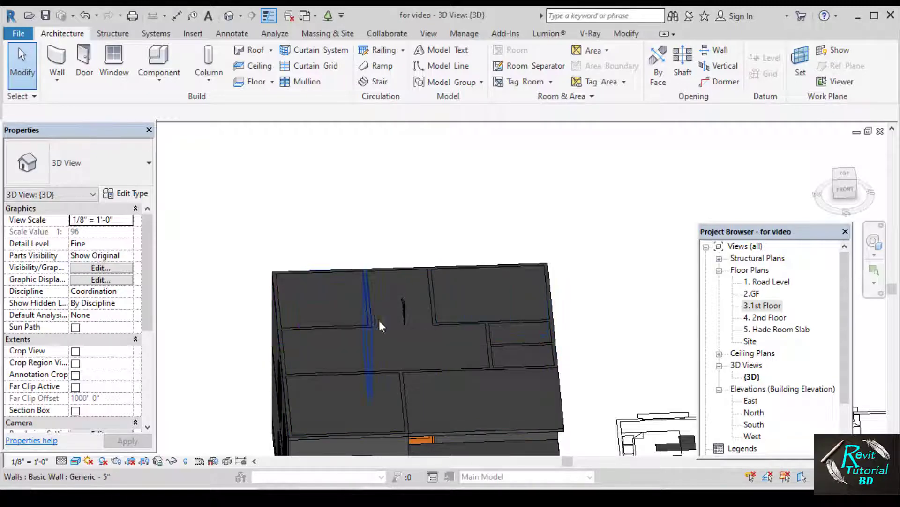
click(423, 351)
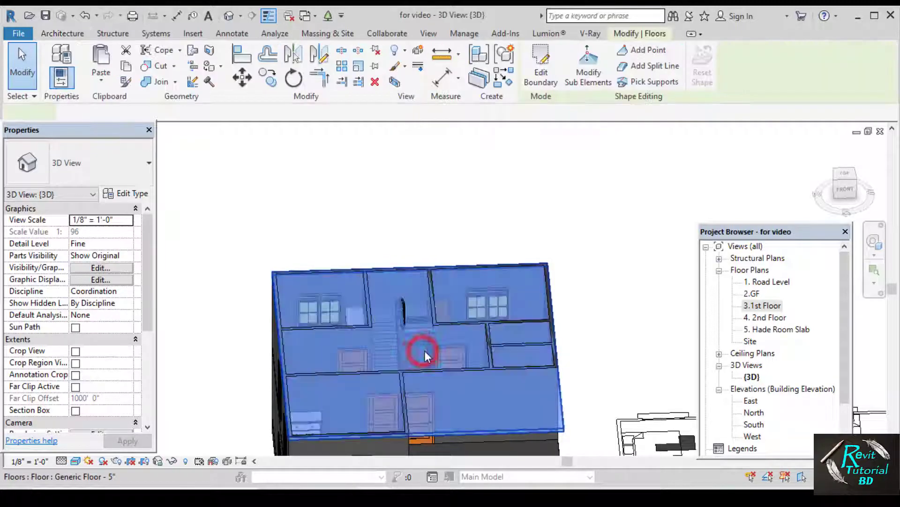
click(541, 81)
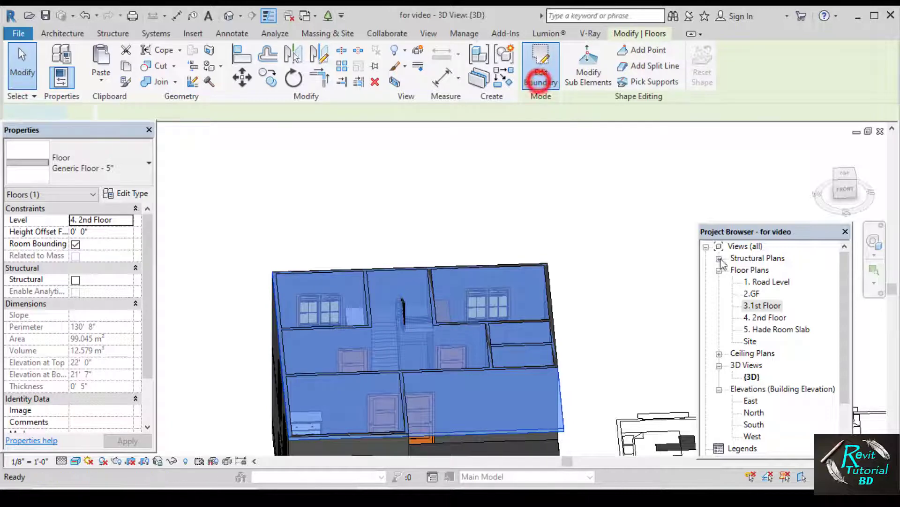
double_click(758, 306)
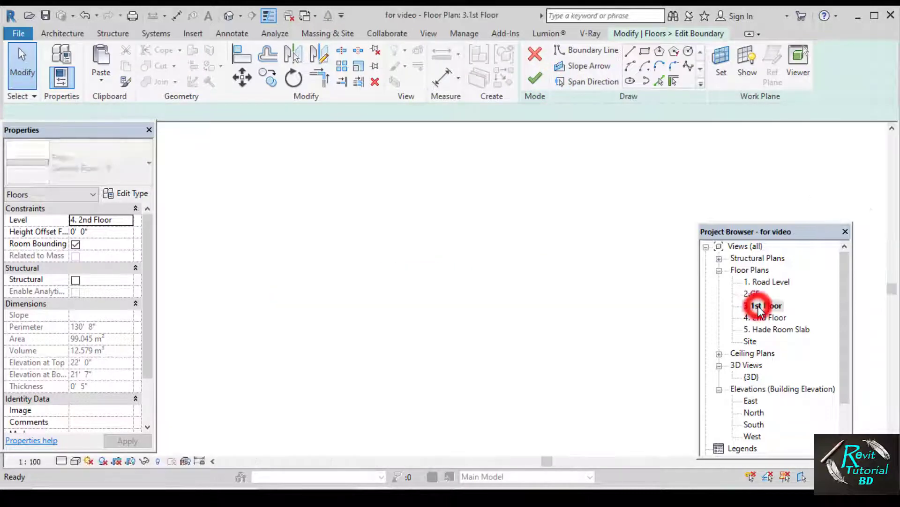
- Cut a rectangular opening about 11'-1" long in the 2nd floor slab over the stair, from the back wall to the flight's end
click(645, 53)
scroll(428, 283, up, 5)
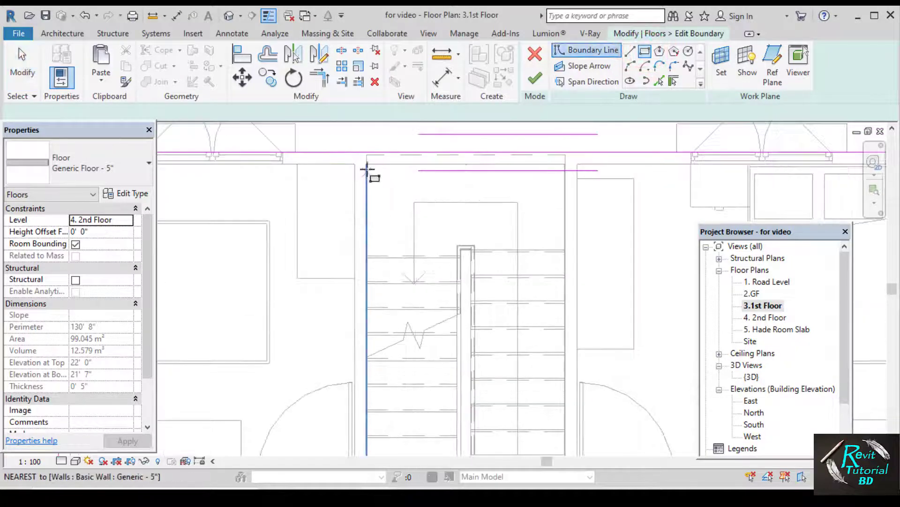
click(367, 165)
scroll(432, 323, down, 2)
middle_drag(432, 324, 419, 208)
scroll(496, 296, up, 2)
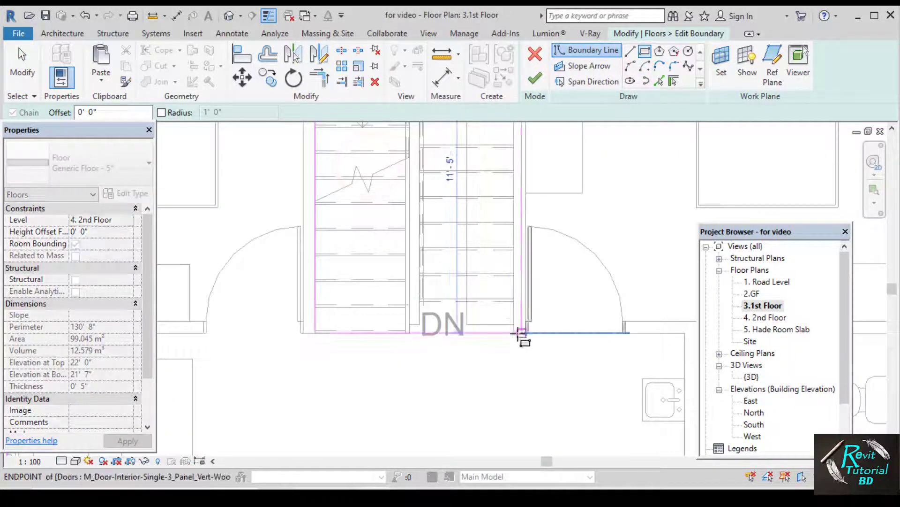
click(516, 325)
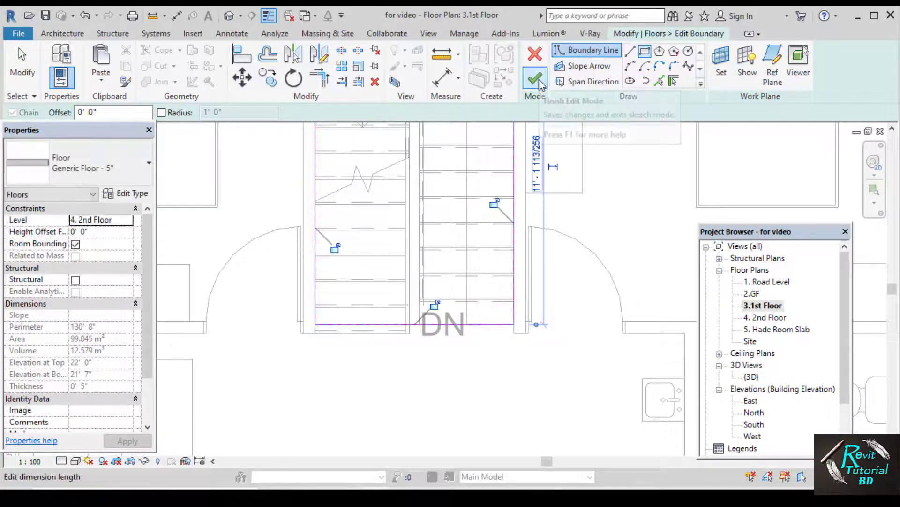
click(538, 80)
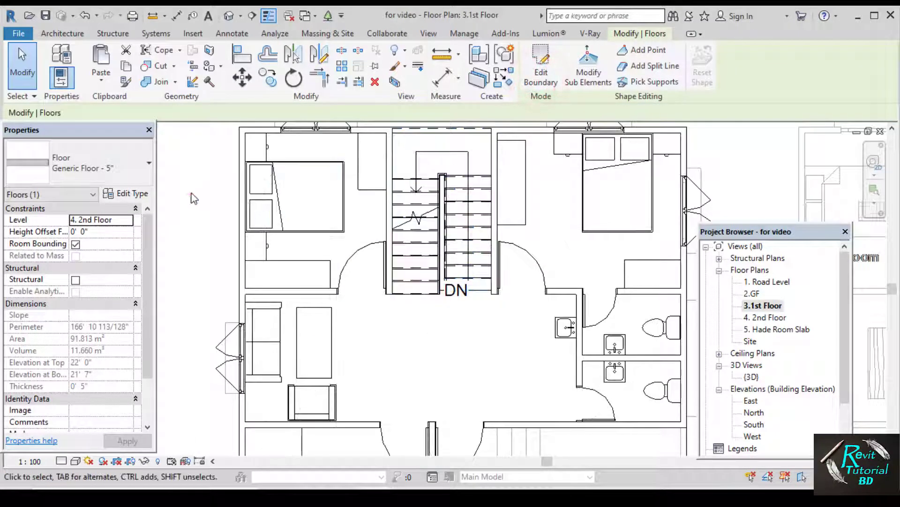
click(191, 194)
- Examine the upper stair through the 2nd floor slab opening in the 3D view, from above and from the side
click(228, 15)
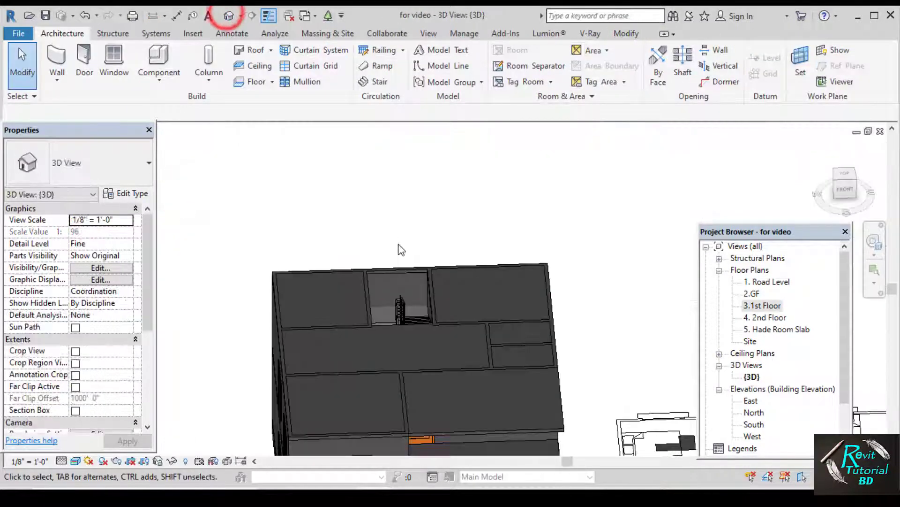
shift+middle_drag(398, 249, 419, 345)
scroll(396, 410, up, 1)
scroll(411, 282, up, 3)
scroll(387, 308, up, 6)
scroll(476, 372, down, 3)
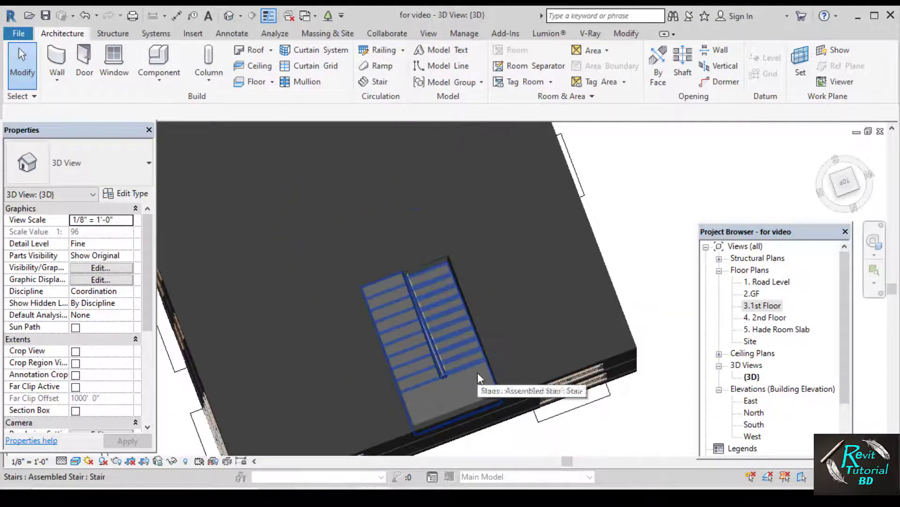
shift+middle_drag(477, 373, 487, 225)
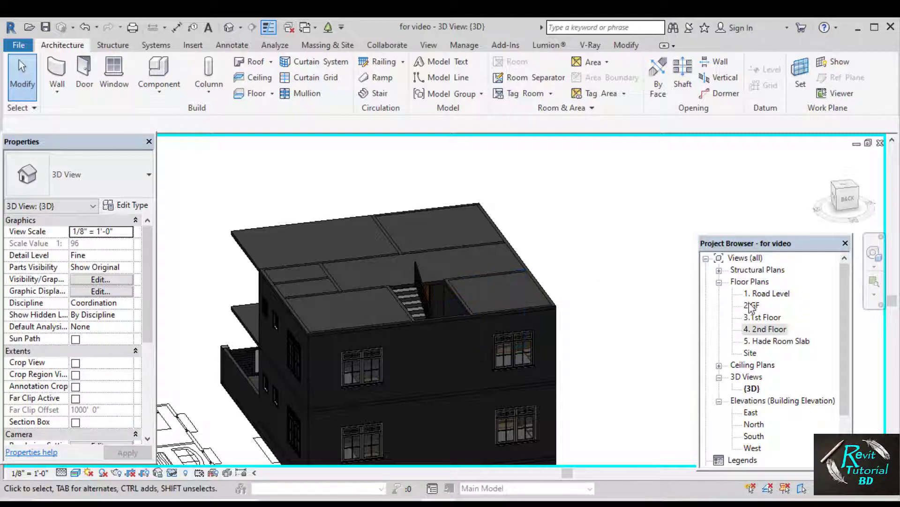
- Delete the upper assembled stair below the 2nd floor slab opening
shift+middle_drag(453, 294, 609, 340)
middle_drag(443, 266, 514, 294)
mouse_move(514, 293)
shift+middle_down()
mouse_move(339, 226)
mouse_move(507, 290)
shift+middle_up()
scroll(513, 269, up, 5)
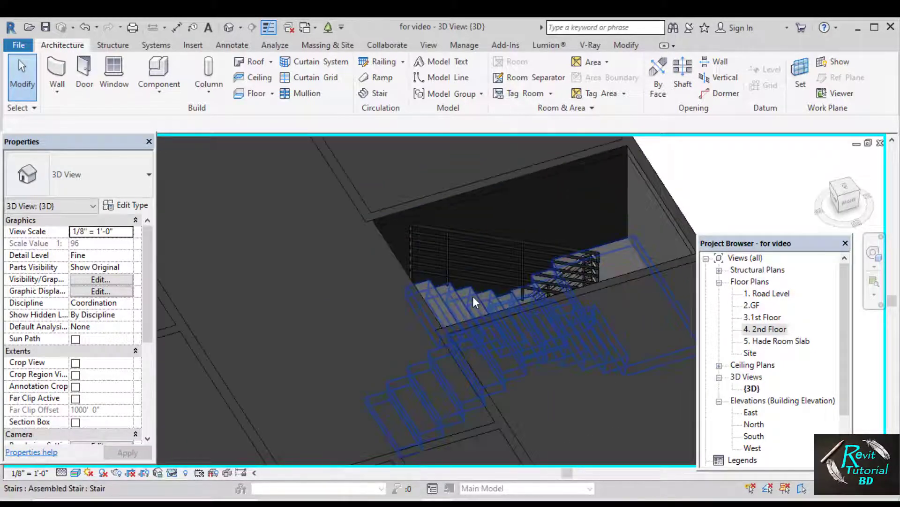
click(473, 297)
key(Delete)
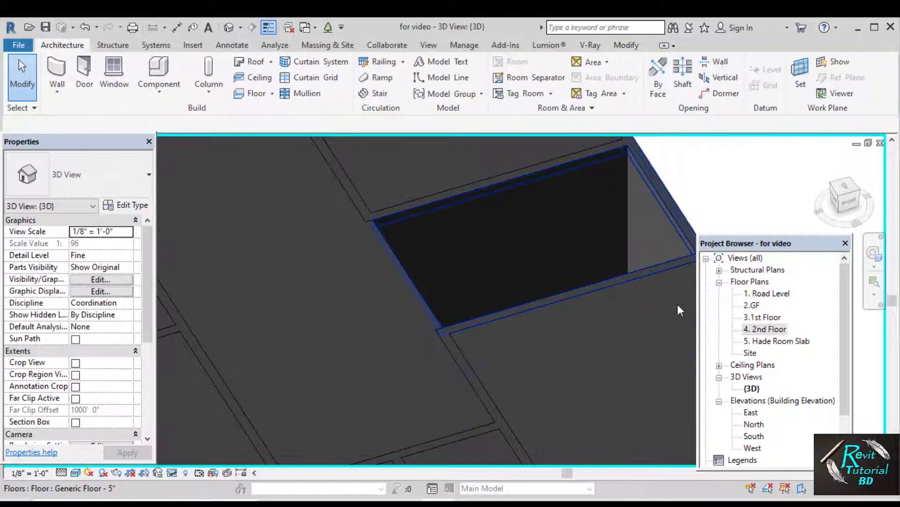
- Open the 2.GF floor plan and delete the existing assembled stair between the Guest Room and the M. Bed Room
double_click(751, 305)
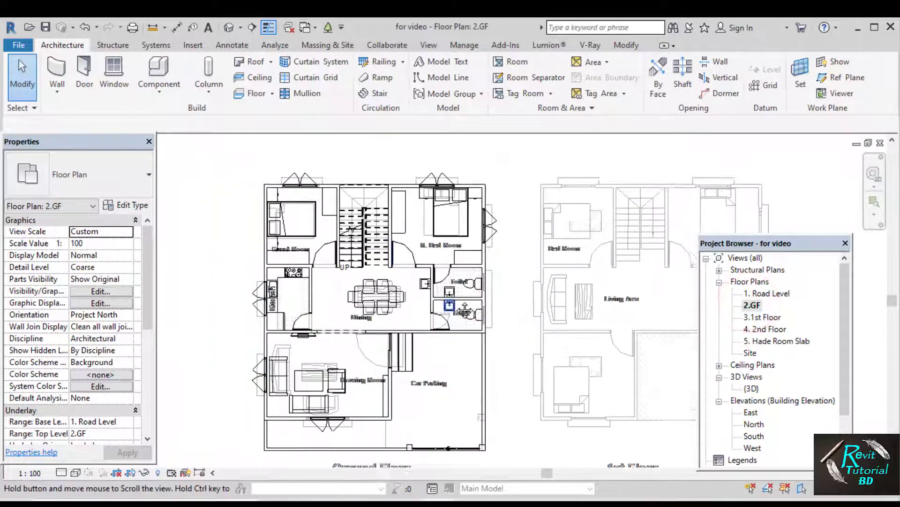
scroll(391, 260, up, 3)
click(367, 241)
key(Delete)
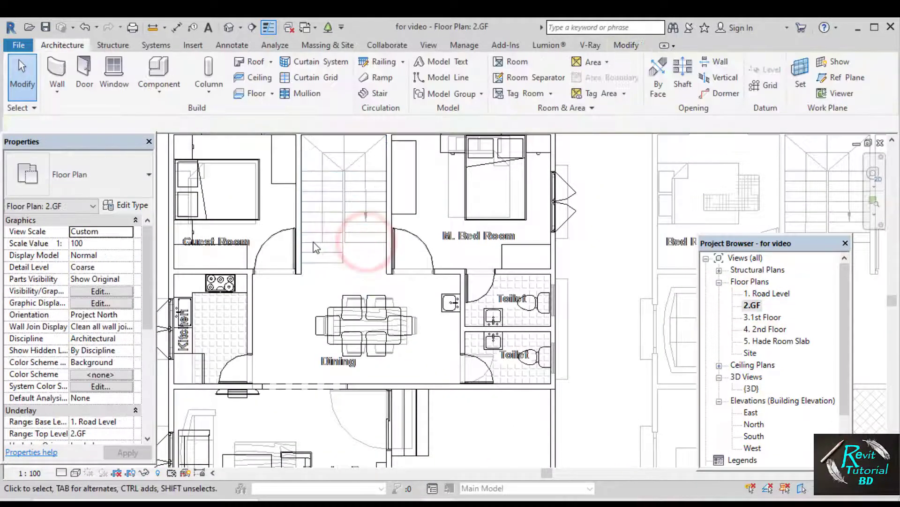
- Start a stair from 2.GF to 3.1st Floor with a sketched run and trace the left flight's risers from the imported plan, lowest first
middle_drag(315, 247, 390, 290)
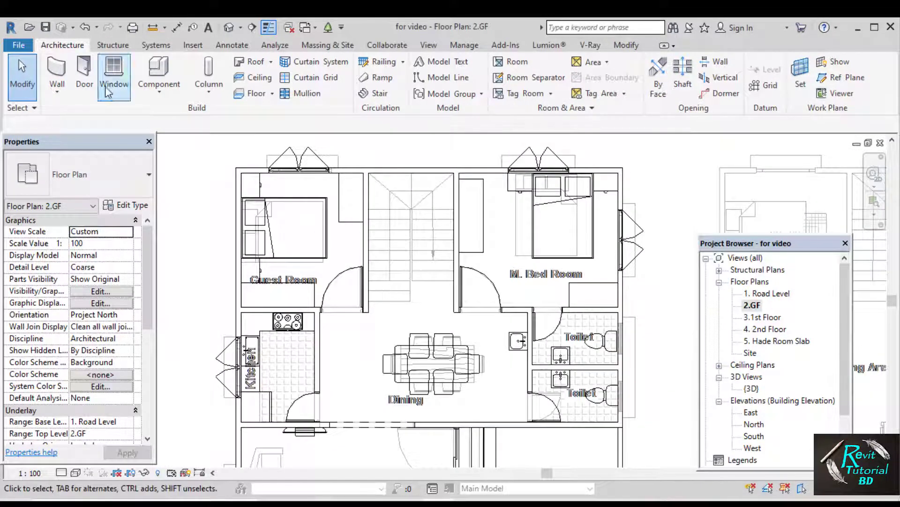
click(379, 94)
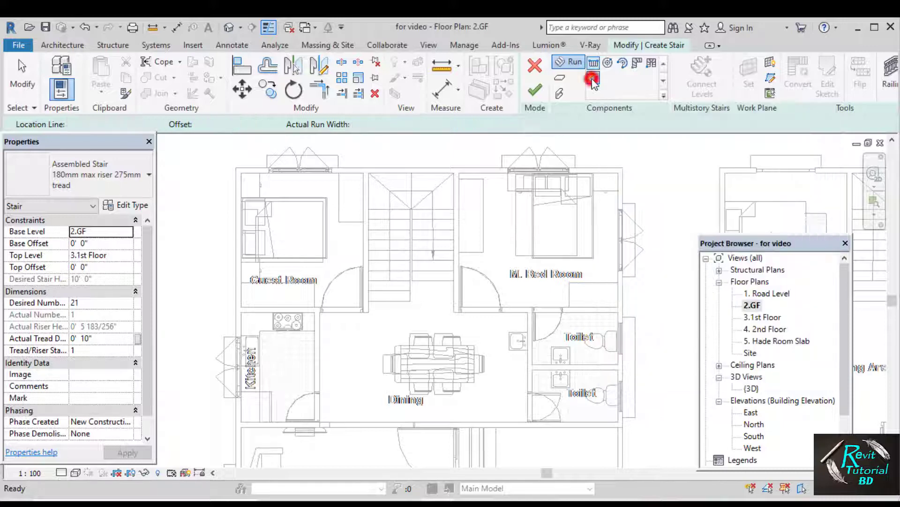
click(592, 79)
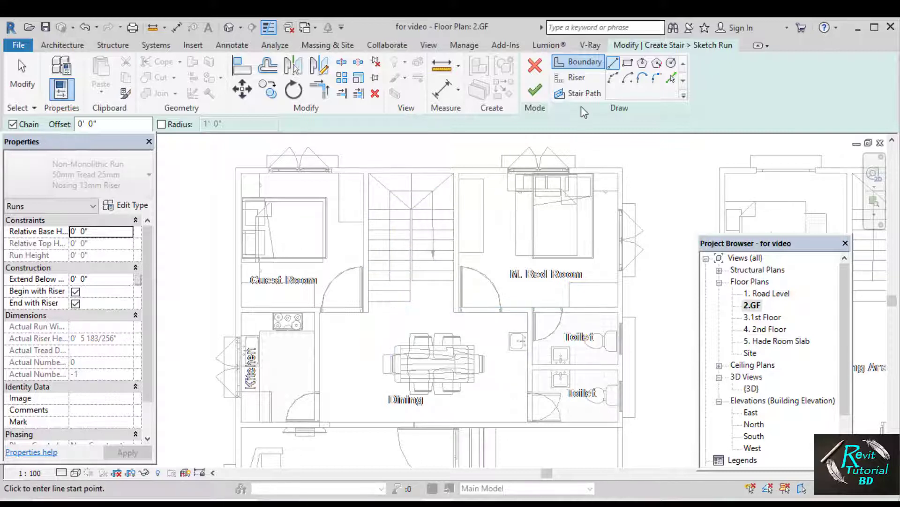
click(574, 81)
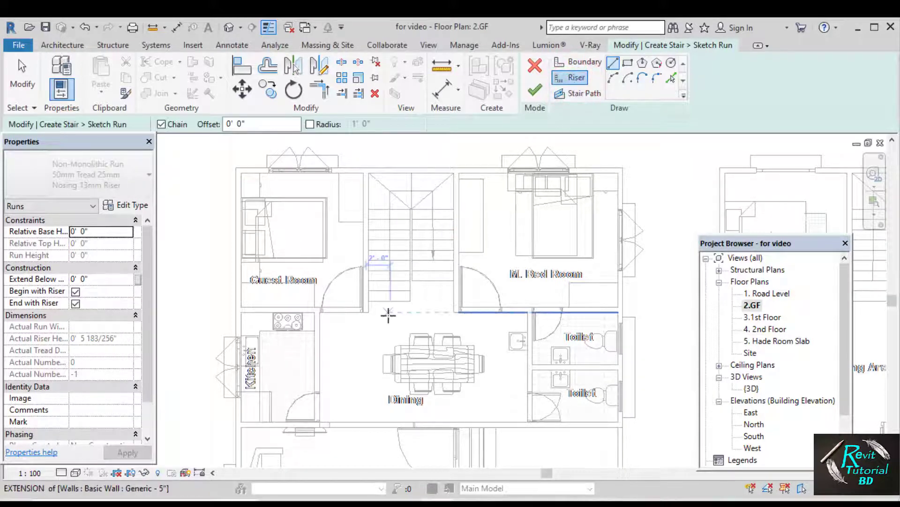
scroll(388, 315, up, 2)
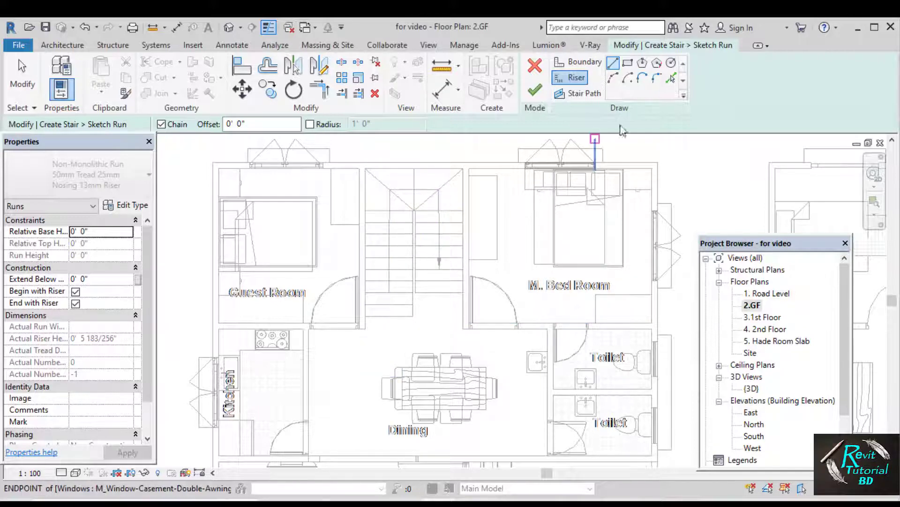
click(671, 79)
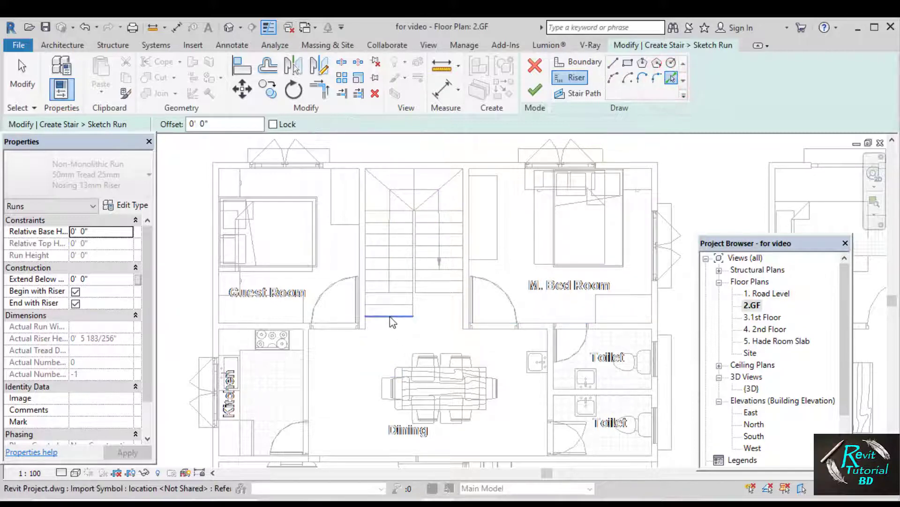
scroll(390, 316, up, 2)
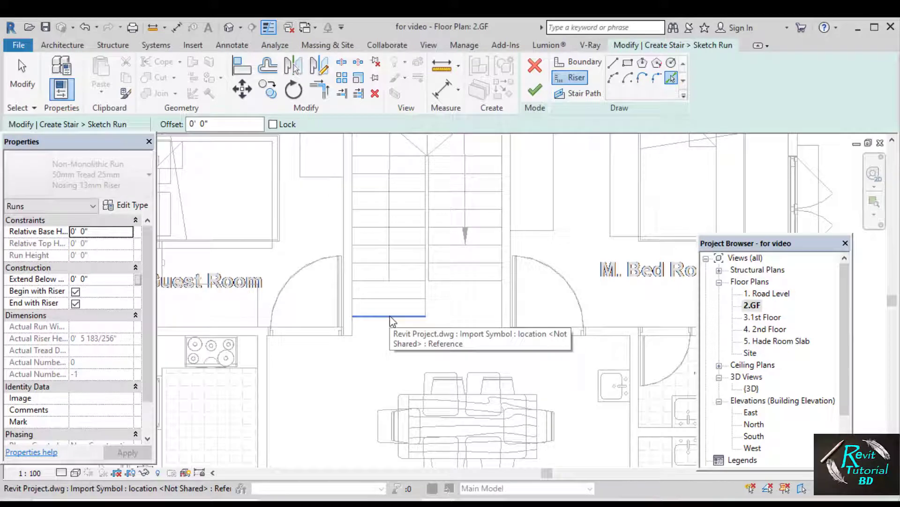
click(390, 316)
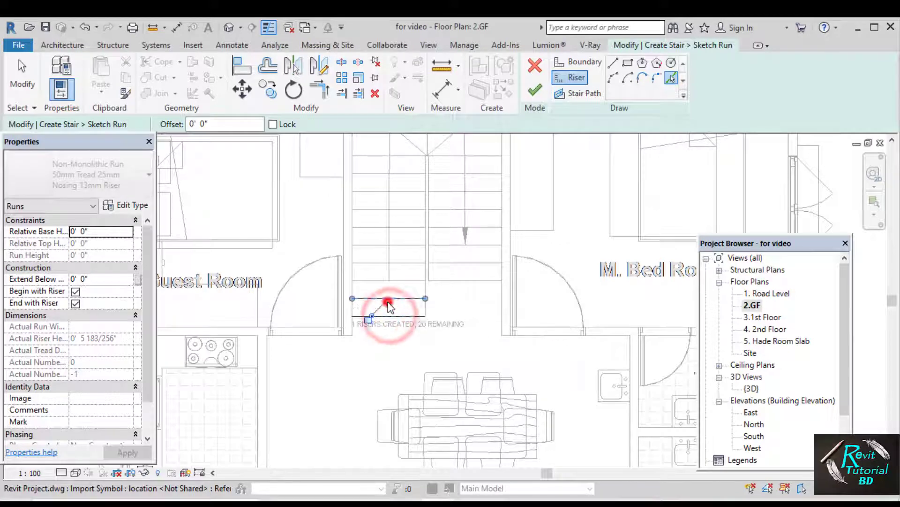
click(382, 282)
click(372, 262)
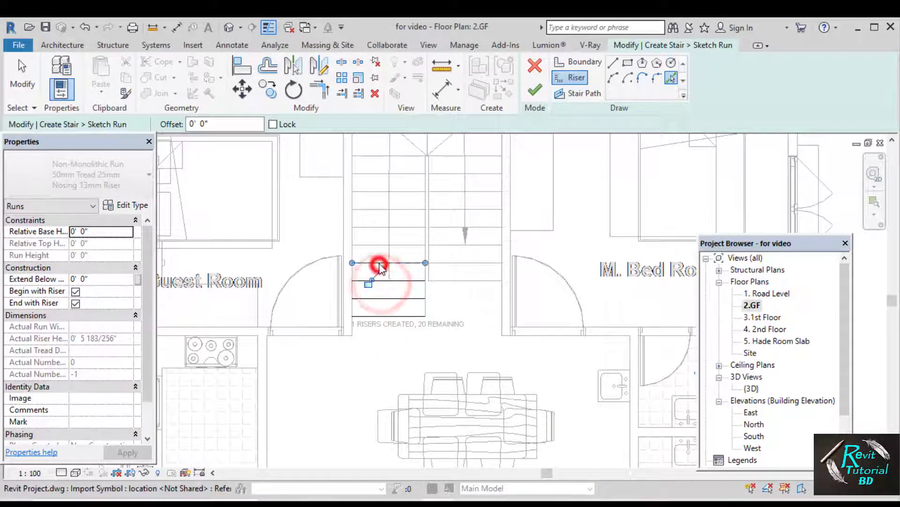
scroll(374, 261, up, 1)
click(379, 261)
middle_drag(379, 261, 379, 295)
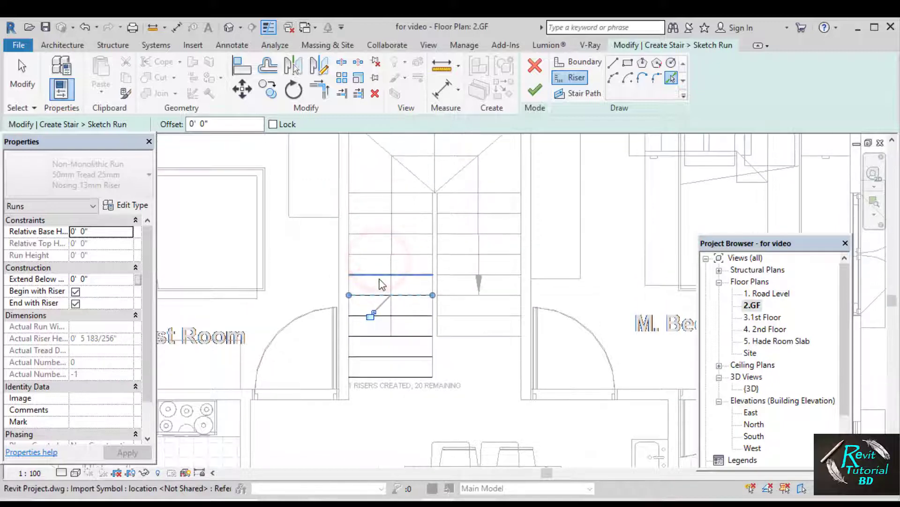
click(379, 254)
click(377, 233)
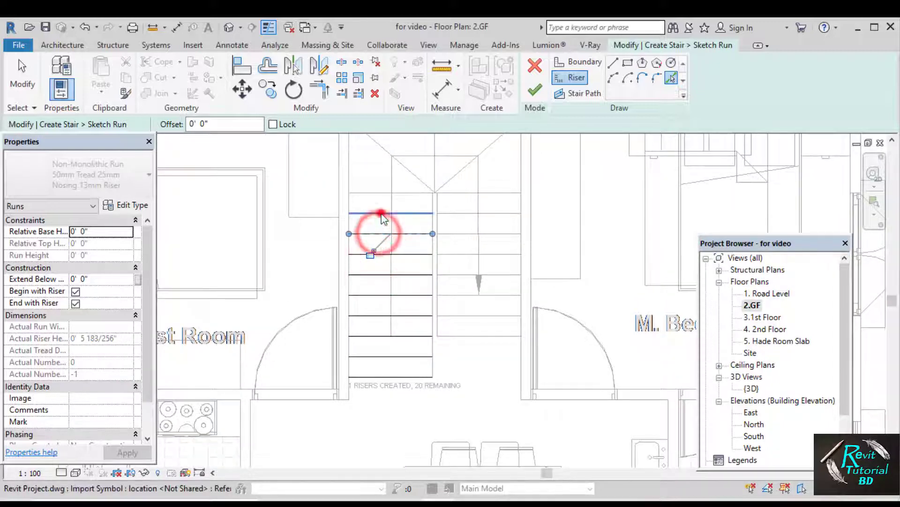
click(381, 213)
- Trace the left flight's top riser, shorten it to 3'-5" to match the flight, and draw the right flight's top riser in line with it
click(383, 192)
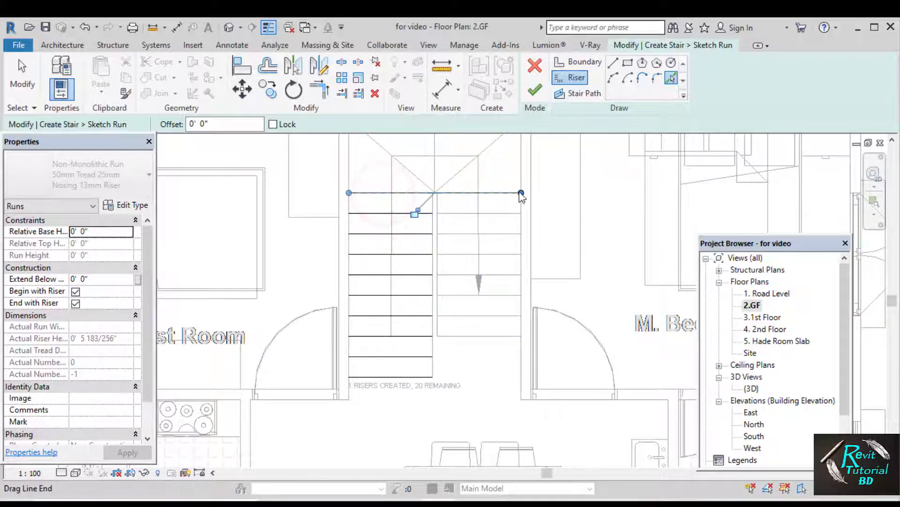
drag(521, 193, 432, 192)
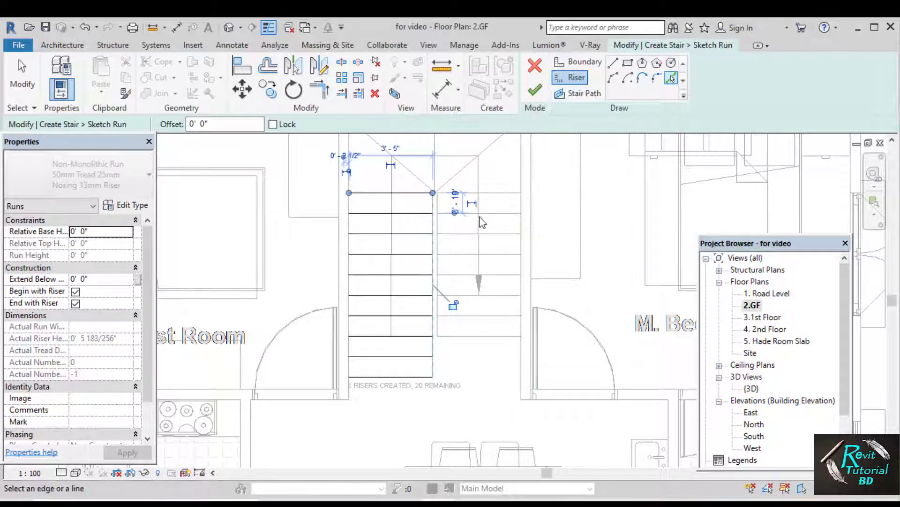
click(613, 62)
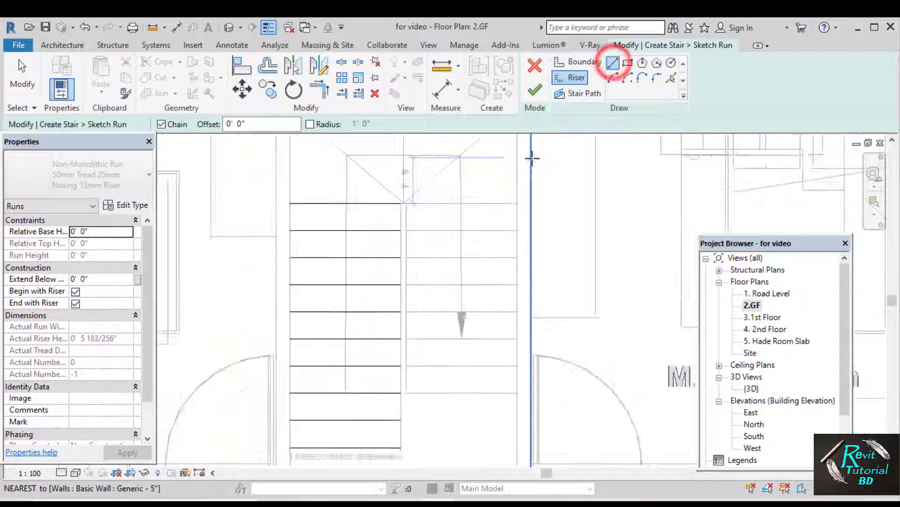
scroll(391, 229, up, 2)
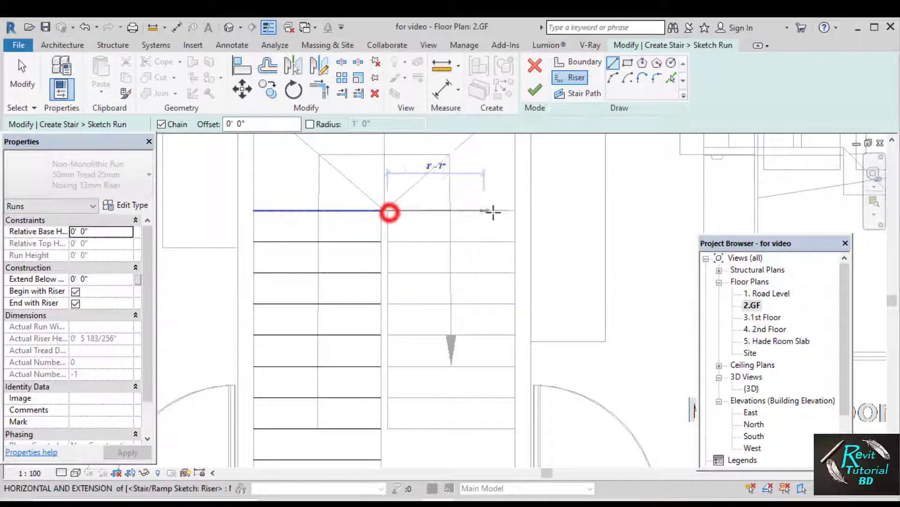
click(517, 209)
- Trace the right flight's remaining risers from the imported plan, from the second riser down to its lowest line
click(670, 78)
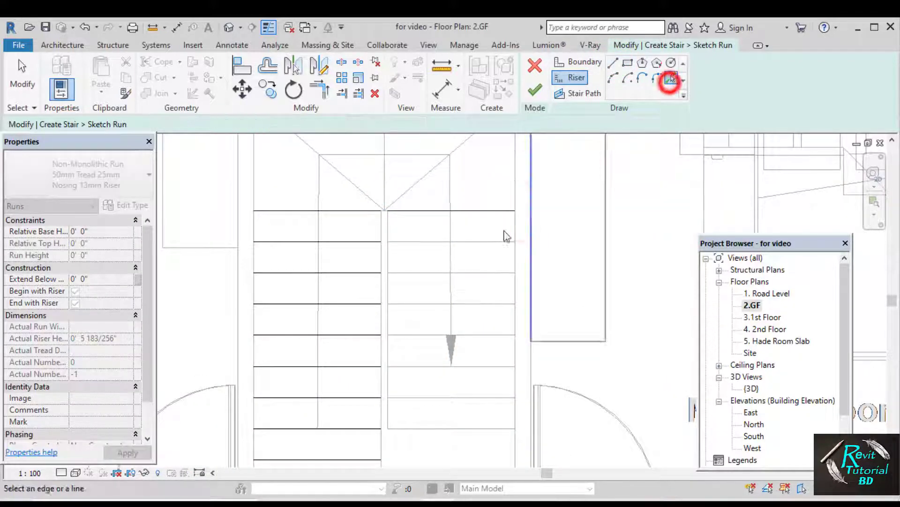
click(479, 240)
click(479, 275)
click(477, 303)
middle_drag(485, 305, 487, 275)
click(485, 309)
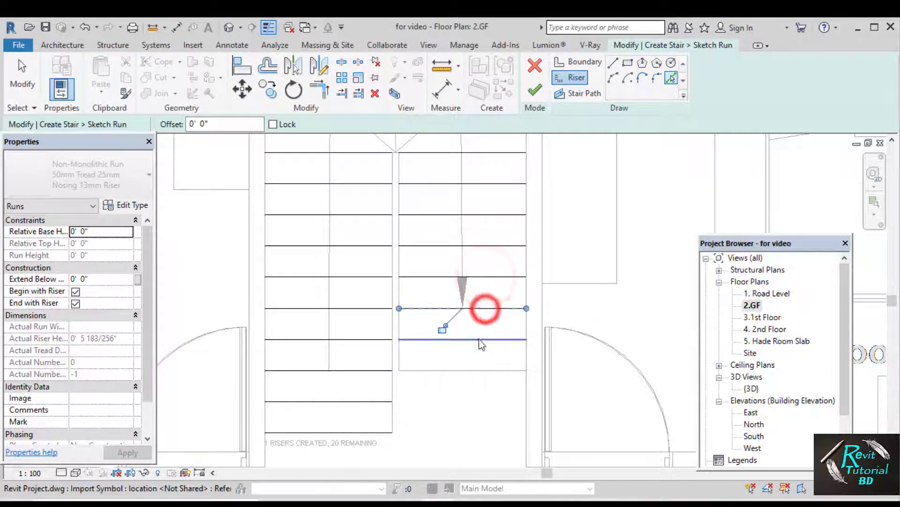
click(479, 339)
scroll(471, 377, down, 2)
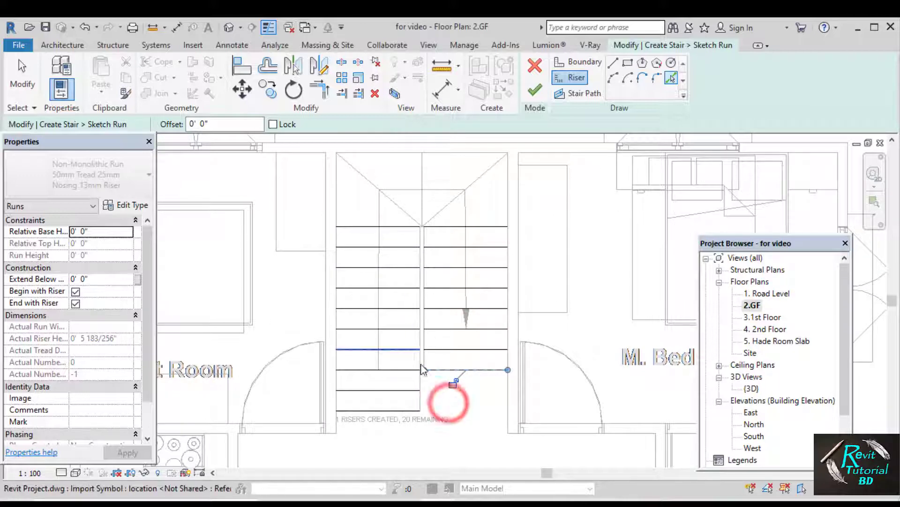
- Compare the lower ends of the left and right flights in the riser sketch
middle_drag(468, 392, 465, 366)
scroll(460, 366, up, 2)
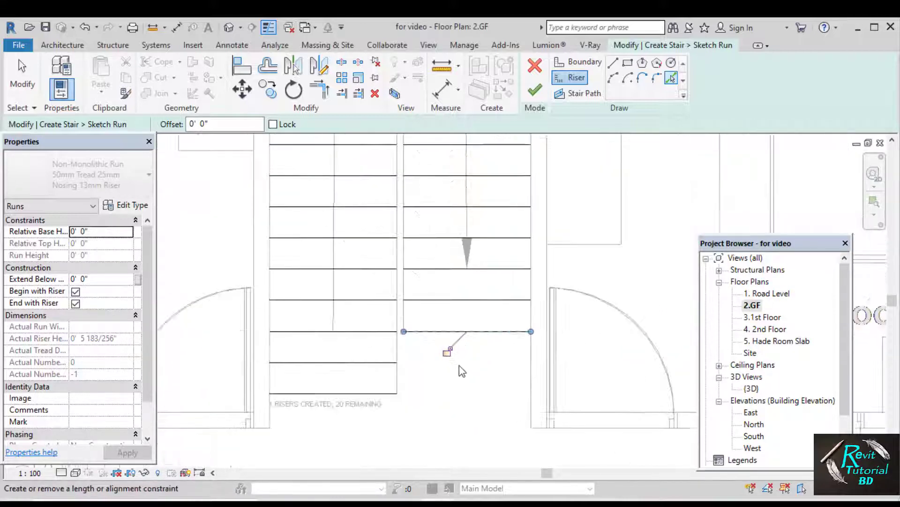
scroll(461, 370, down, 2)
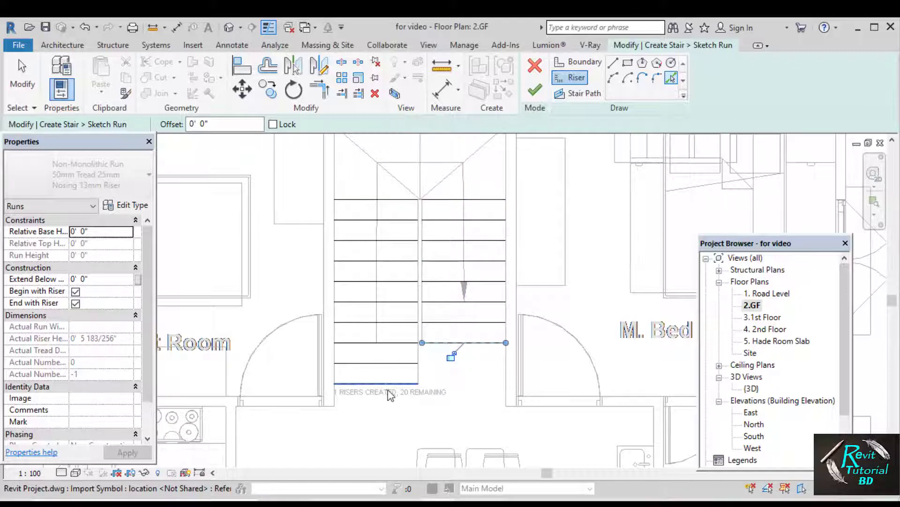
scroll(388, 391, up, 2)
scroll(388, 390, down, 1)
scroll(445, 392, down, 1)
middle_drag(452, 400, 448, 400)
scroll(406, 392, up, 1)
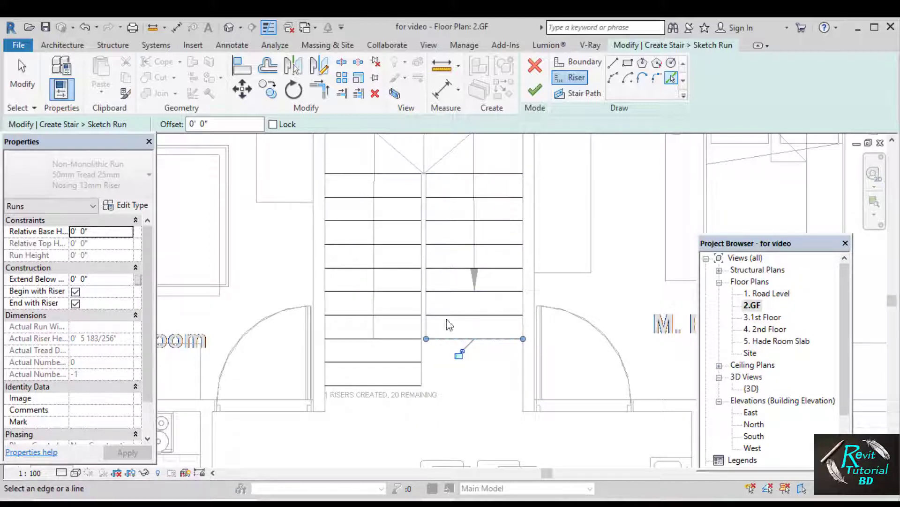
scroll(445, 333, up, 3)
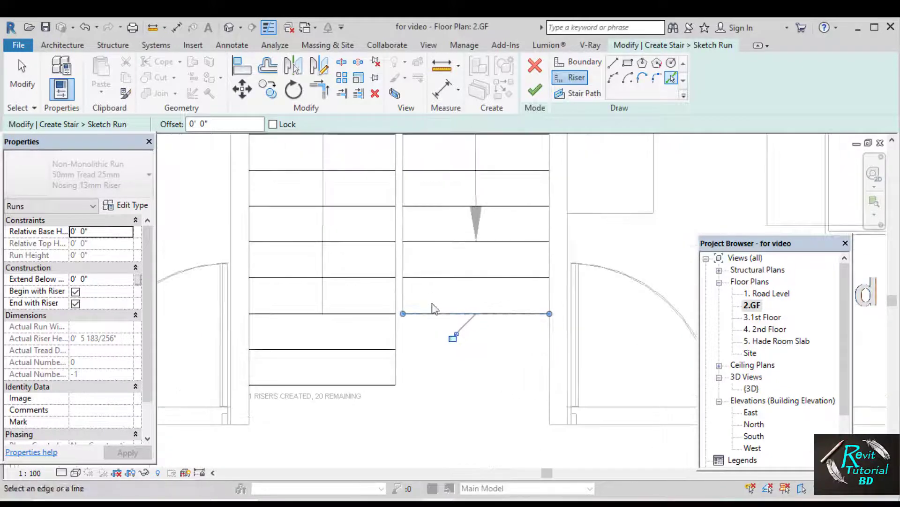
- Extend the right flight to the left flight's lower end by copying its lowest riser downward with Offset at 0' 10" spacing
click(267, 69)
click(328, 124)
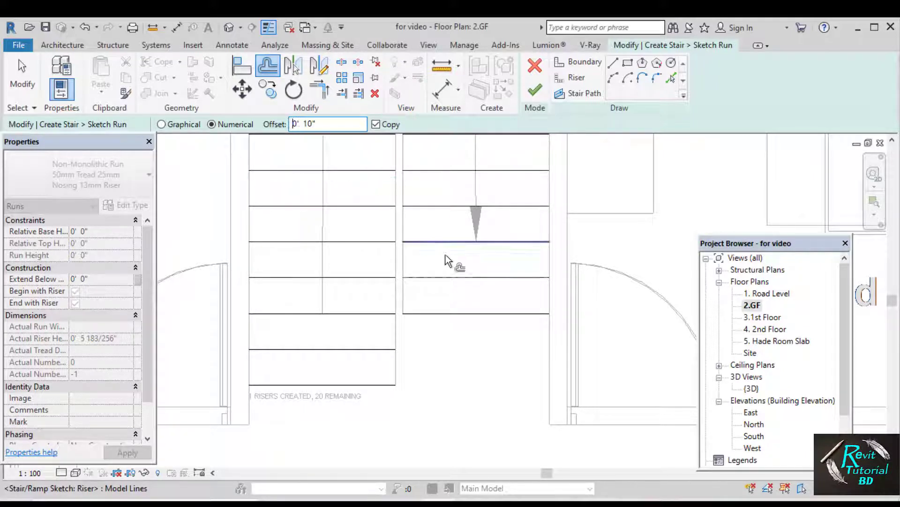
click(447, 314)
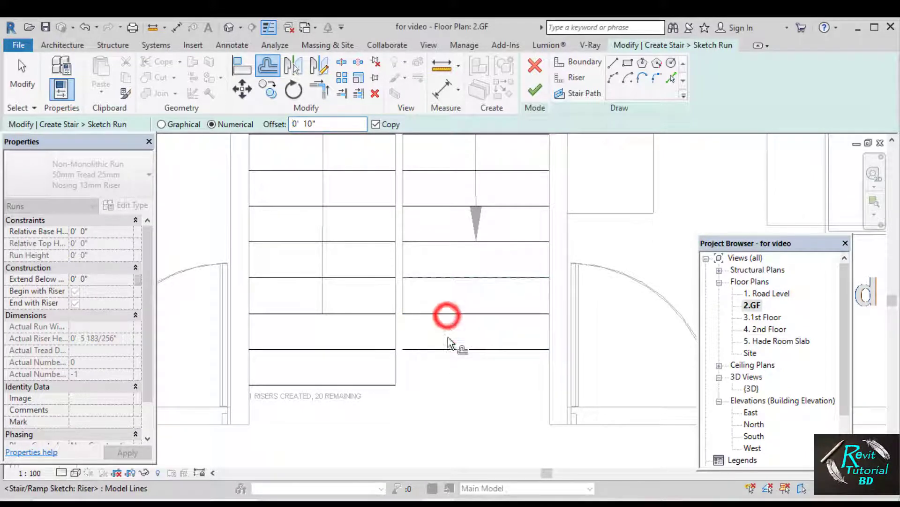
scroll(451, 349, down, 1)
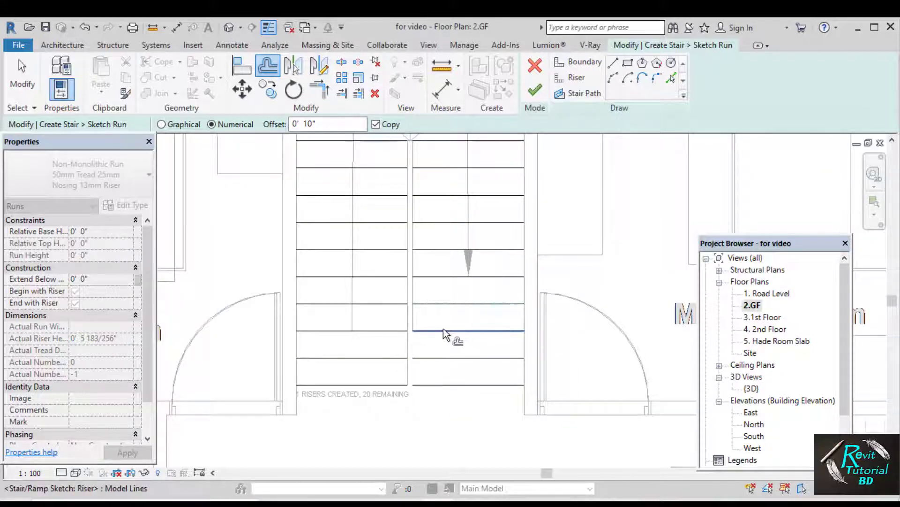
click(444, 329)
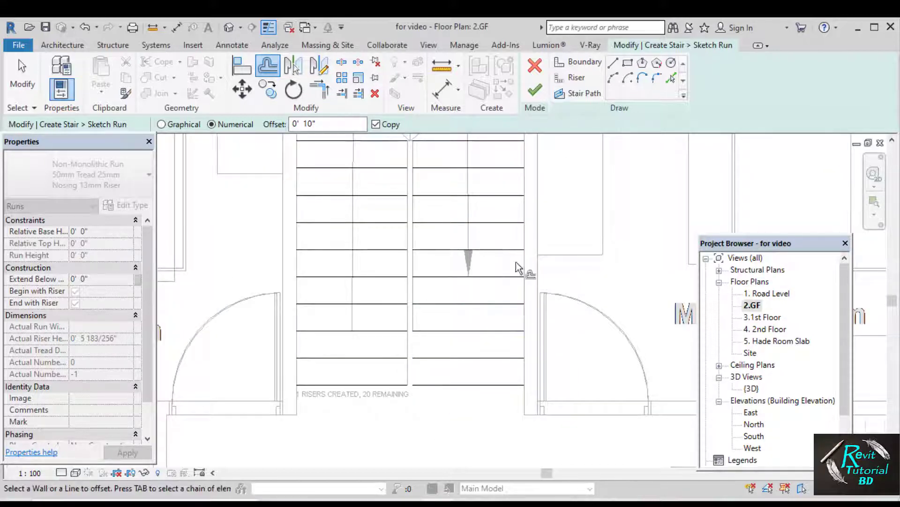
- Sketch the run's outer boundary from the left flight's lowest riser along the back wall to the right flight's lowest riser
click(581, 65)
click(304, 263)
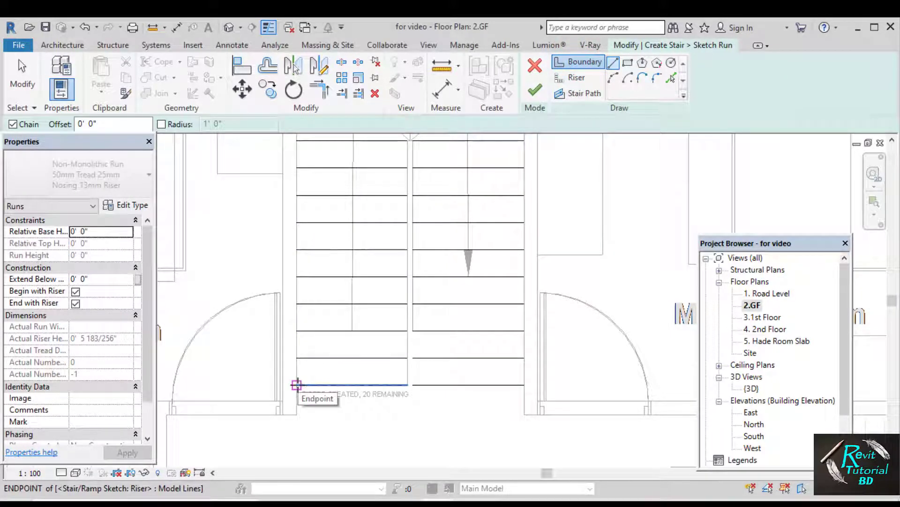
click(296, 384)
scroll(322, 231, down, 3)
scroll(274, 239, up, 5)
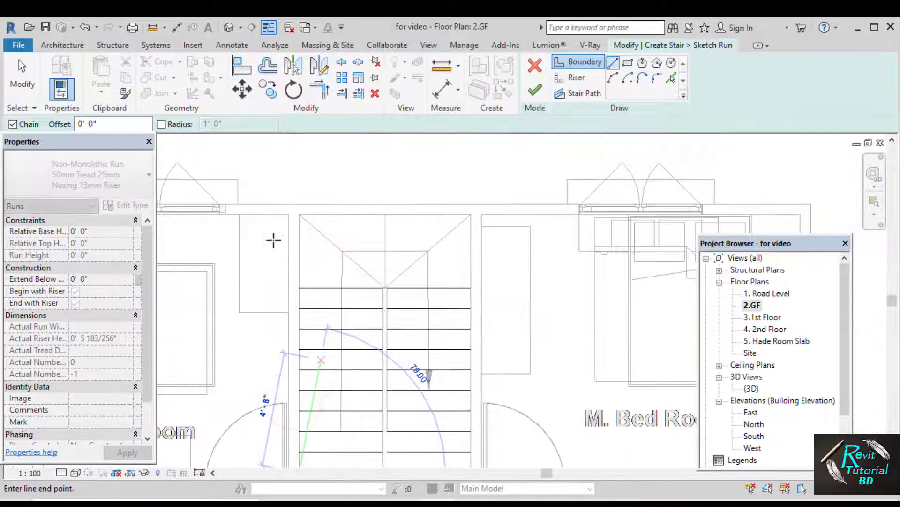
click(305, 211)
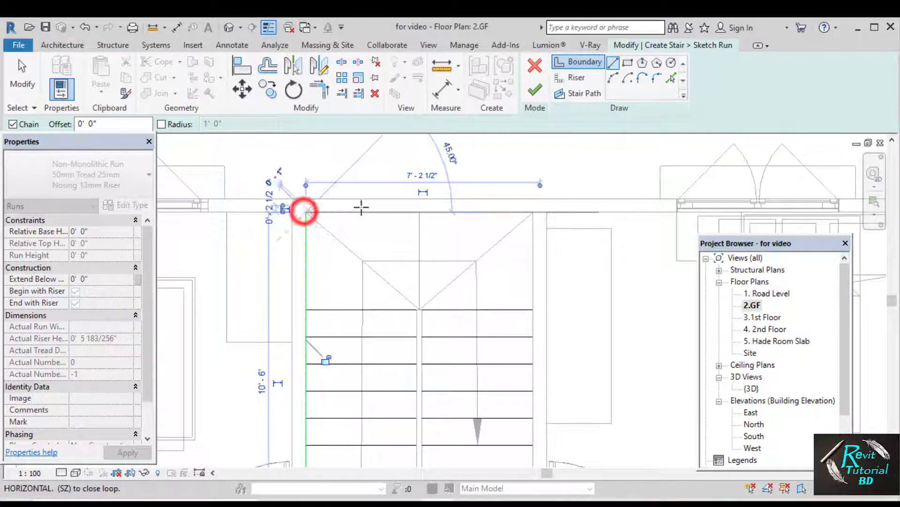
click(533, 214)
scroll(542, 251, down, 2)
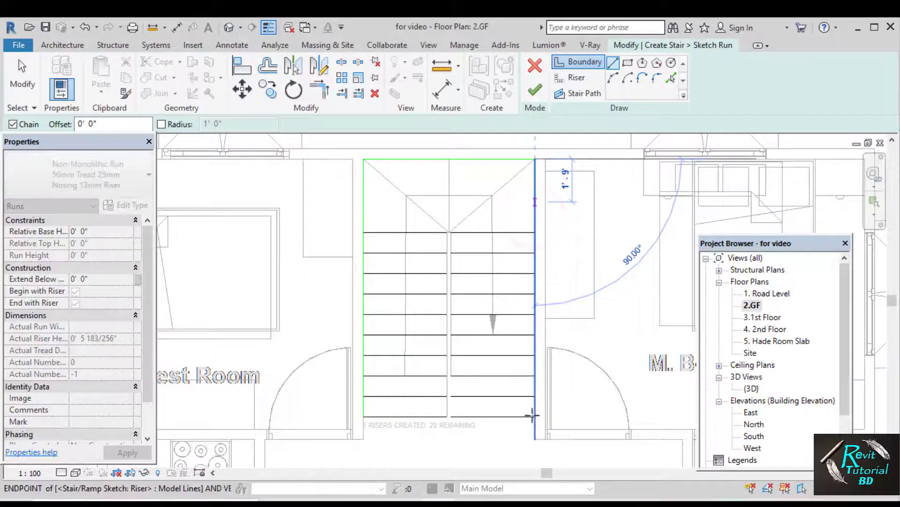
click(535, 416)
- Sketch the right flight's inner boundary from its lowest riser up to its top riser, then across the gap to the left flight
scroll(458, 421, up, 4)
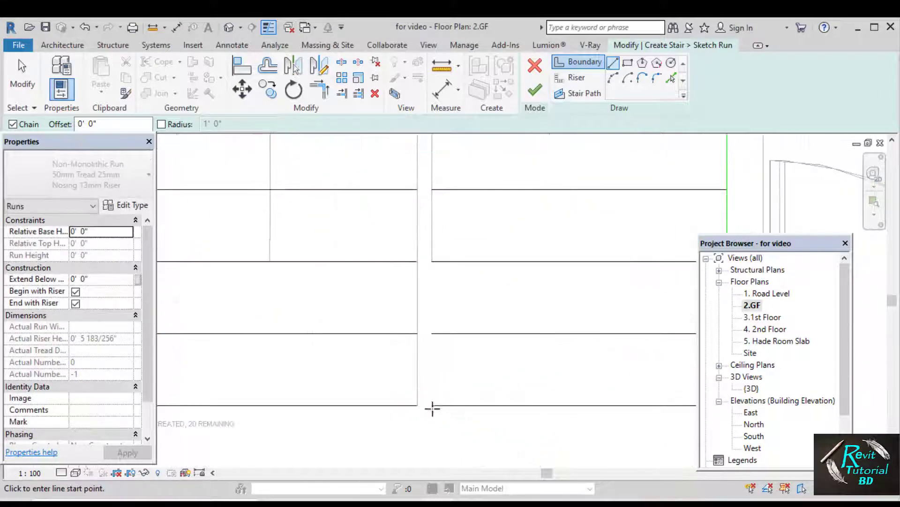
click(431, 406)
scroll(430, 255, down, 2)
middle_drag(429, 241, 418, 353)
middle_drag(422, 217, 427, 319)
scroll(423, 198, up, 4)
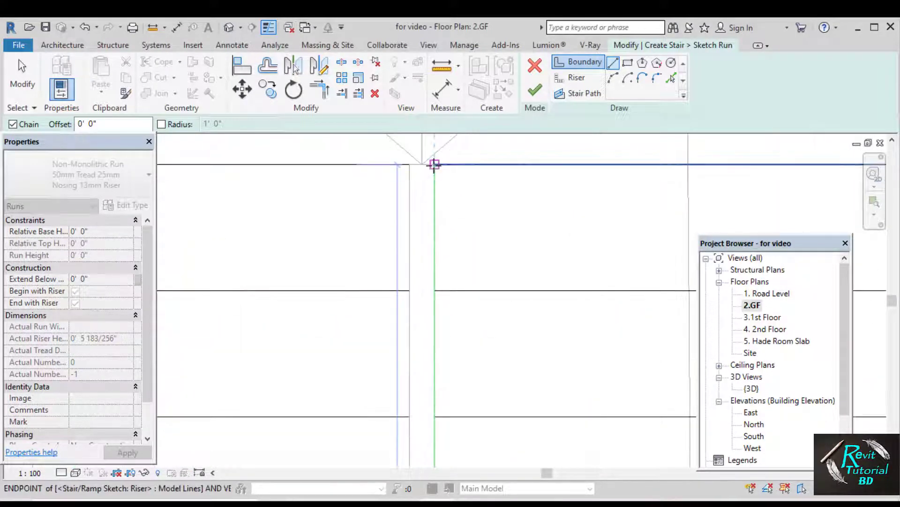
click(434, 165)
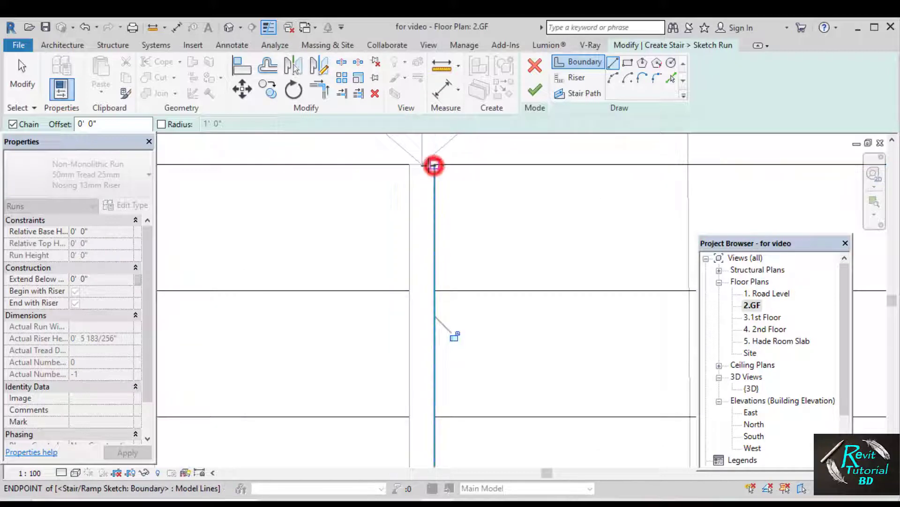
click(410, 164)
scroll(411, 165, down, 5)
key(Escape)
- Sketch the left flight's inner boundary from its top riser down to its lowest riser
middle_drag(408, 343, 410, 289)
middle_drag(423, 208, 416, 274)
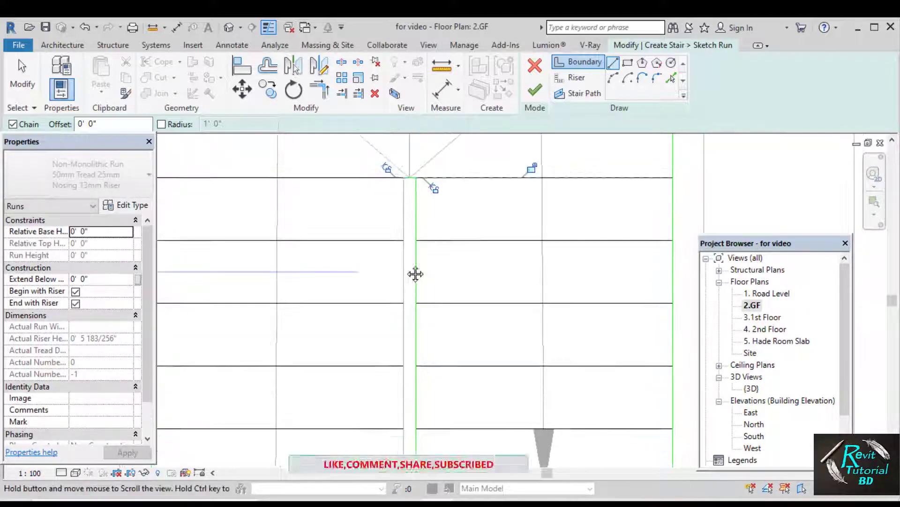
click(402, 177)
scroll(396, 330, down, 1)
middle_drag(395, 324, 399, 160)
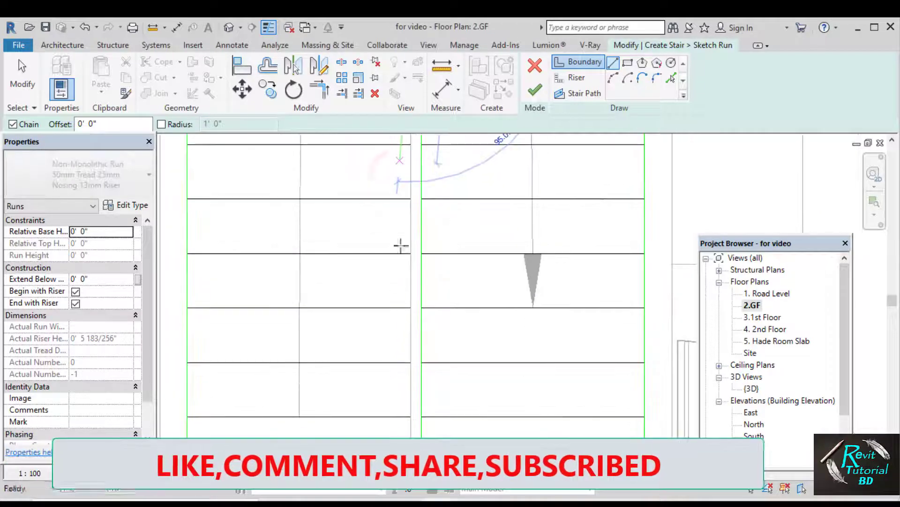
middle_drag(414, 291, 435, 157)
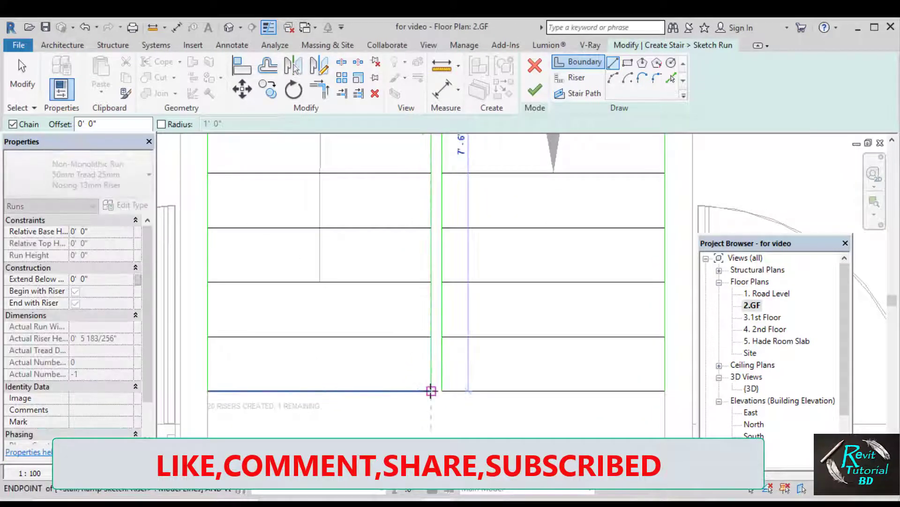
click(431, 390)
- Sketch the stair path up the left flight, across the landing and down to the right flight's lowest riser, and finish the stair
click(578, 94)
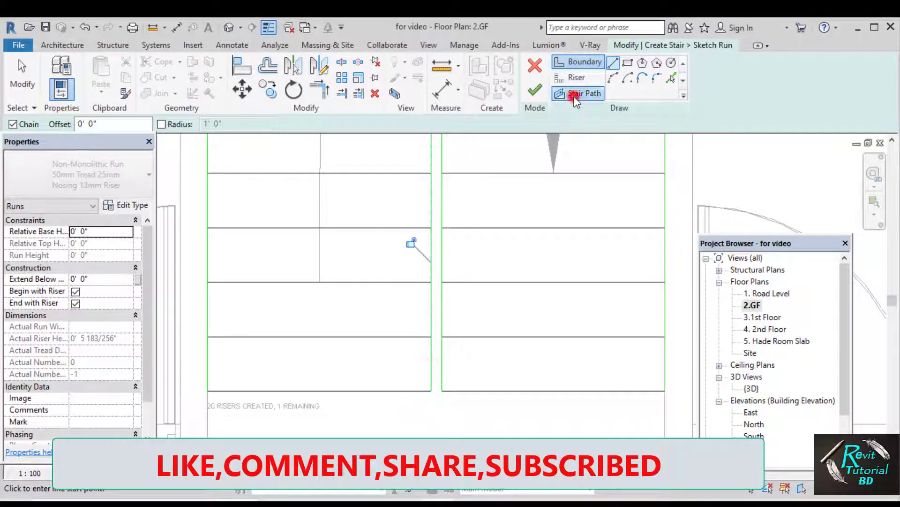
scroll(349, 312, down, 1)
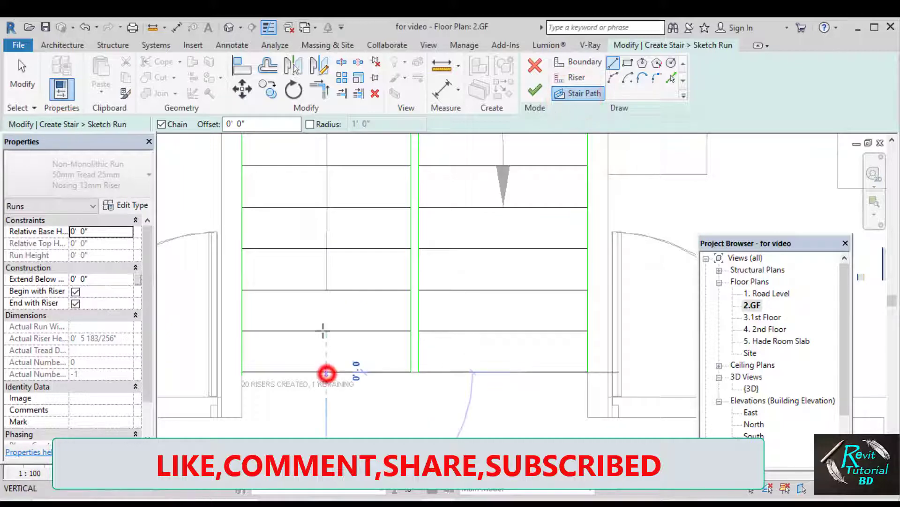
scroll(323, 331, down, 2)
middle_drag(326, 318, 322, 410)
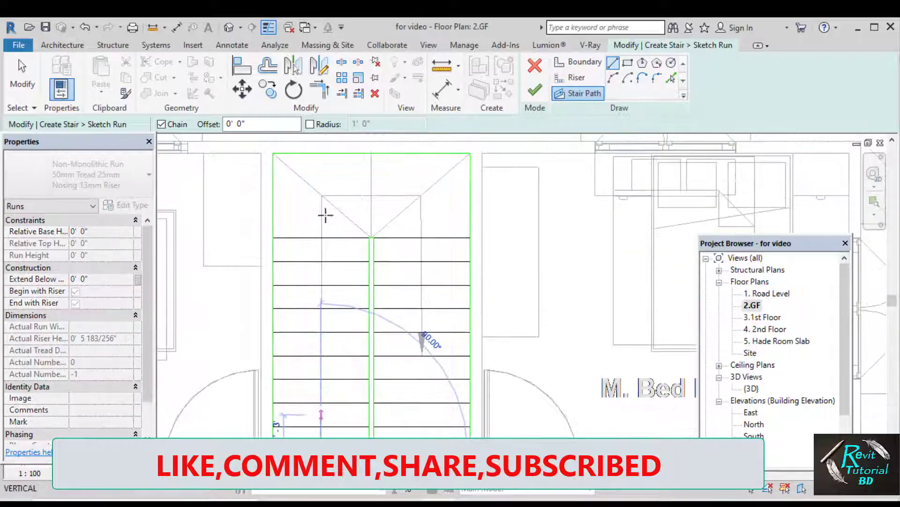
click(322, 190)
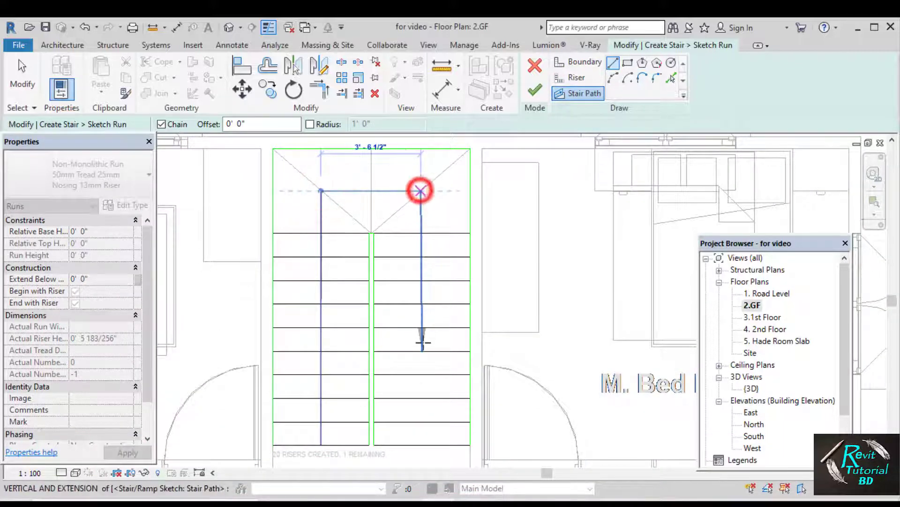
click(420, 191)
middle_drag(407, 437, 418, 333)
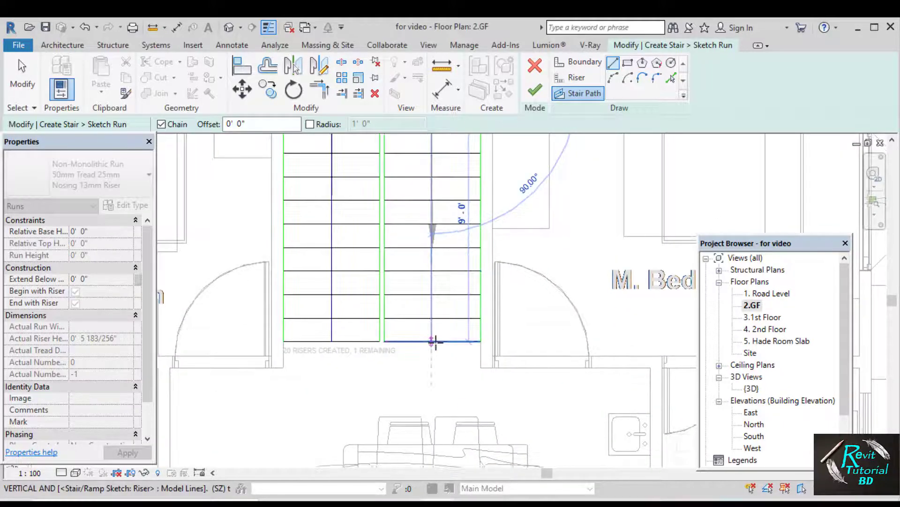
click(431, 340)
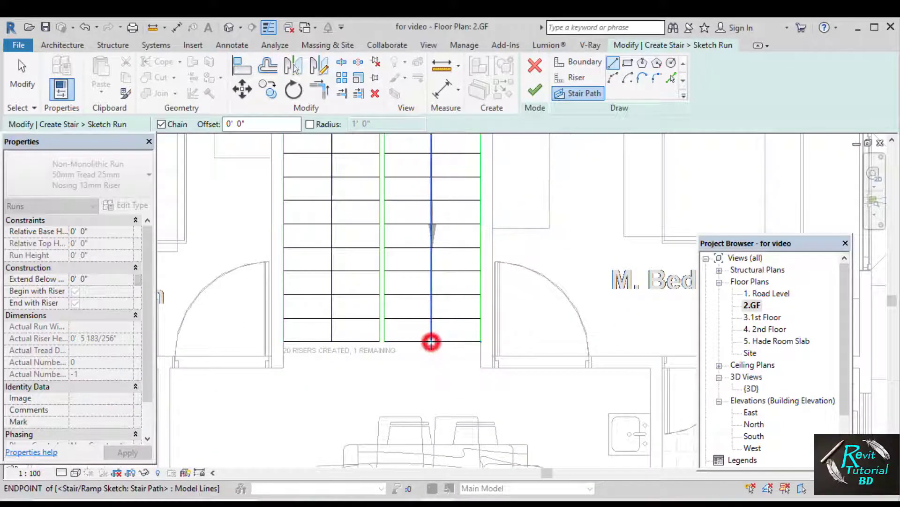
click(535, 91)
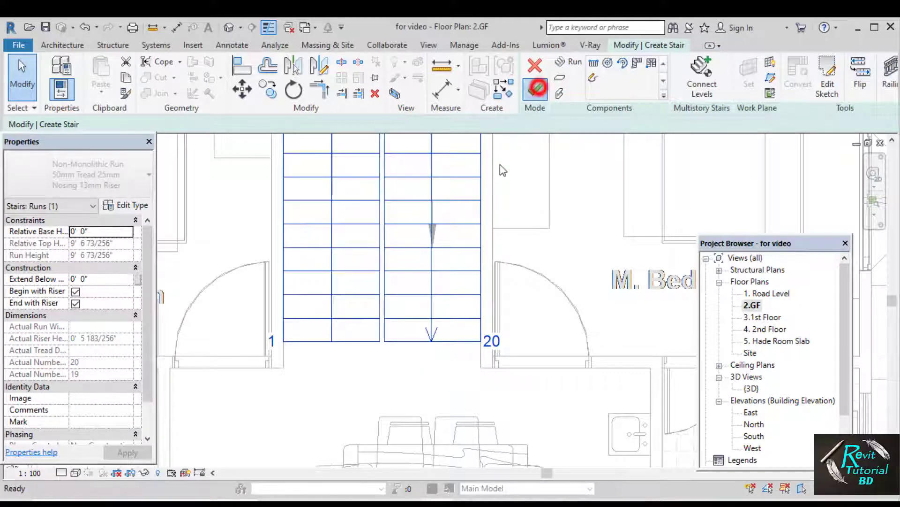
click(535, 89)
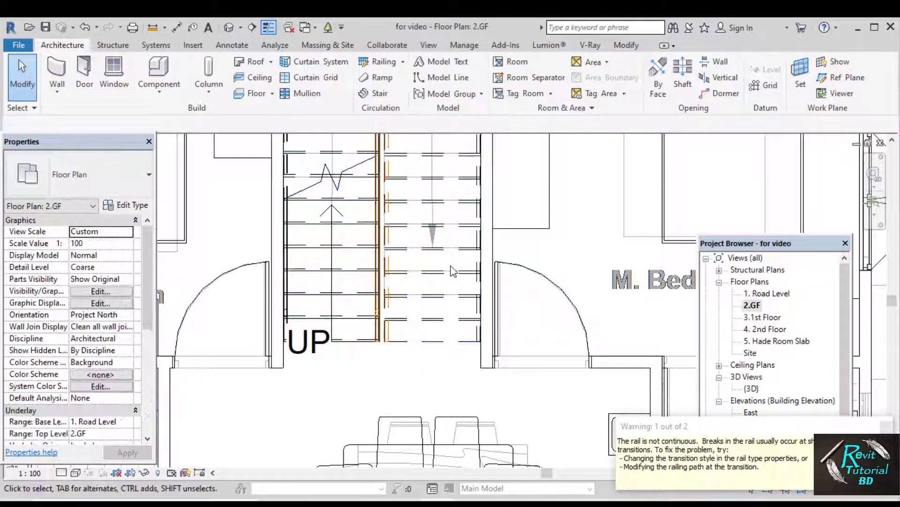
- Hide the 2nd Floor slab in the 3D view to expose the stairwell
click(230, 28)
shift+middle_drag(390, 213, 353, 335)
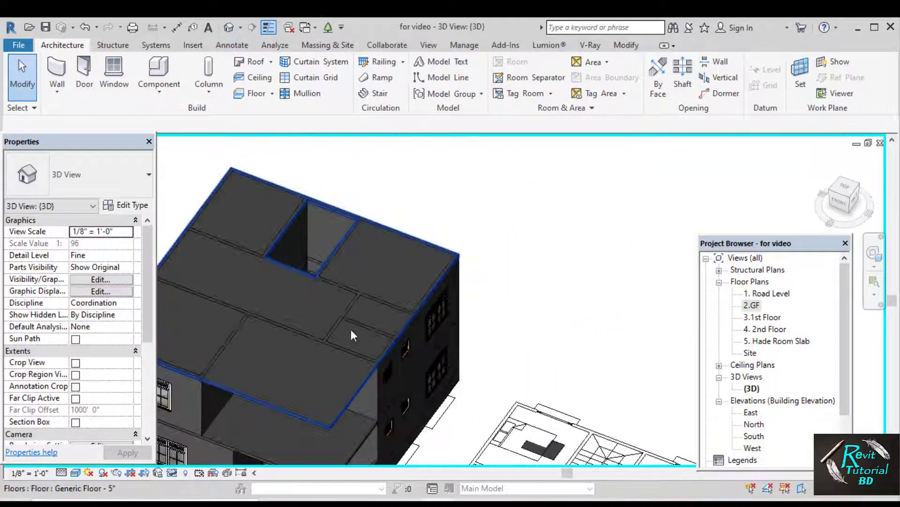
click(296, 316)
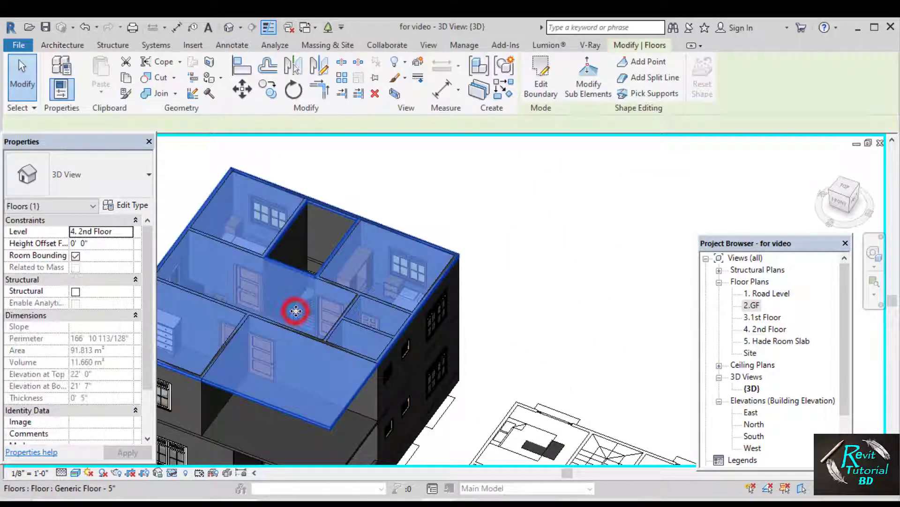
right_click(295, 314)
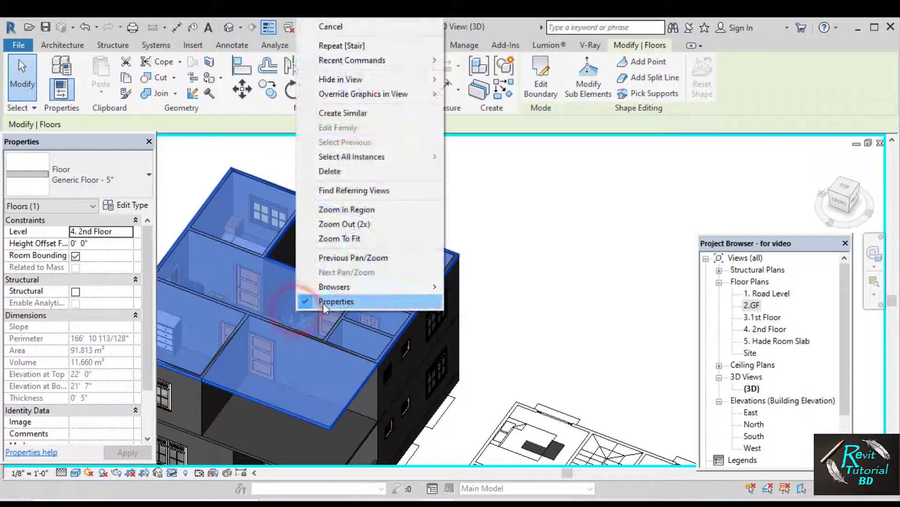
click(351, 83)
click(486, 86)
- Examine how the stair's upper end meets the edge of the 1st Floor slab opening in 3D
shift+middle_drag(504, 204, 385, 273)
scroll(368, 294, up, 3)
middle_drag(249, 370, 400, 393)
scroll(381, 276, down, 3)
scroll(399, 393, up, 4)
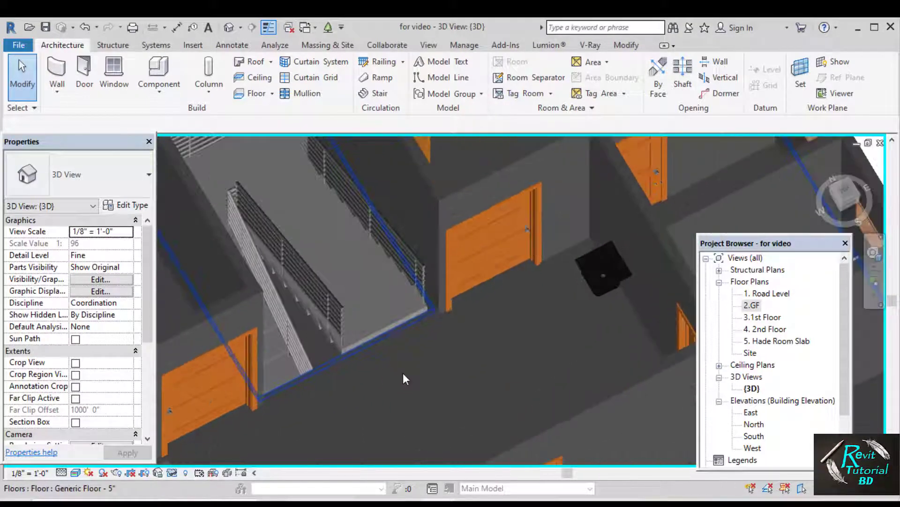
scroll(404, 373, down, 3)
scroll(377, 336, down, 3)
shift+middle_drag(377, 337, 432, 229)
scroll(437, 343, up, 4)
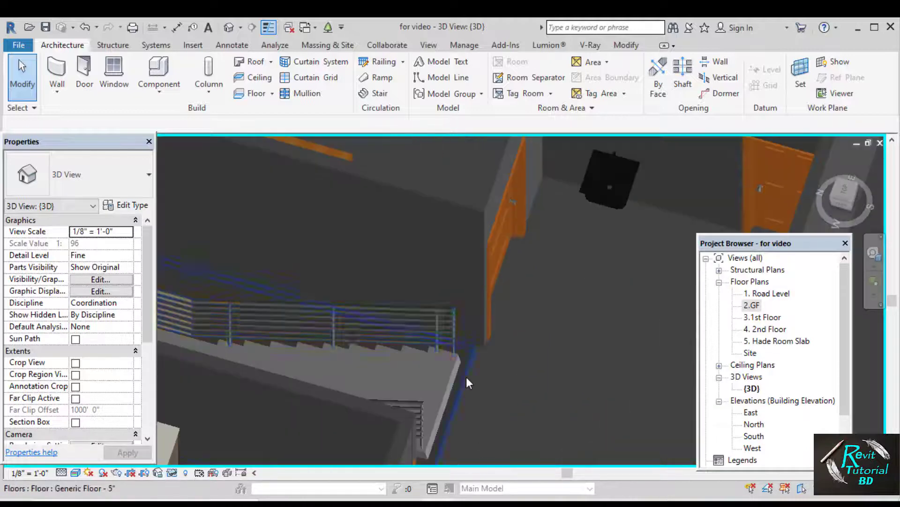
scroll(466, 376, up, 2)
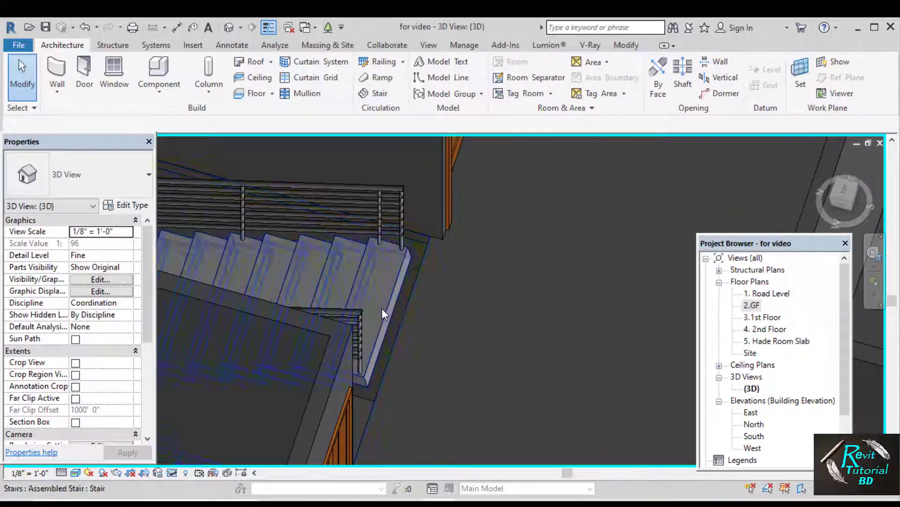
- Start editing the 1st Floor slab's boundary and show the stair opening's lower edge in the 3.1st Floor plan
click(439, 345)
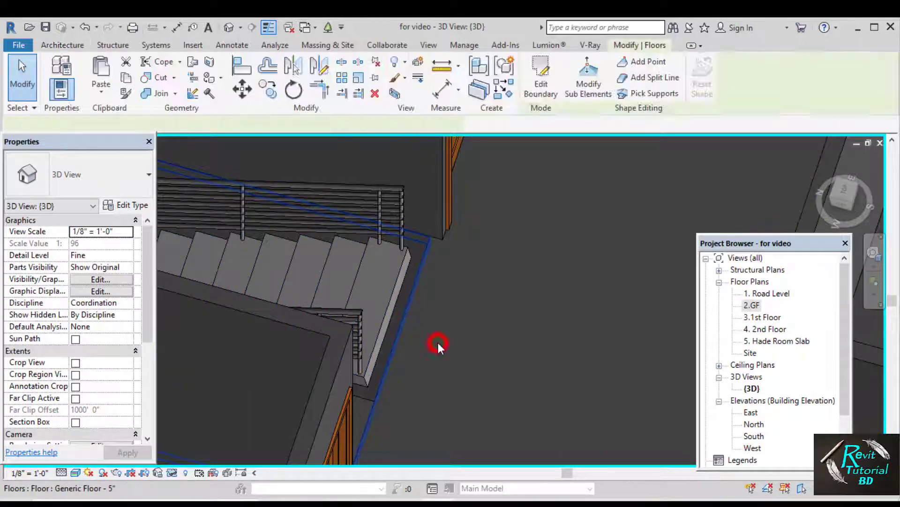
click(541, 79)
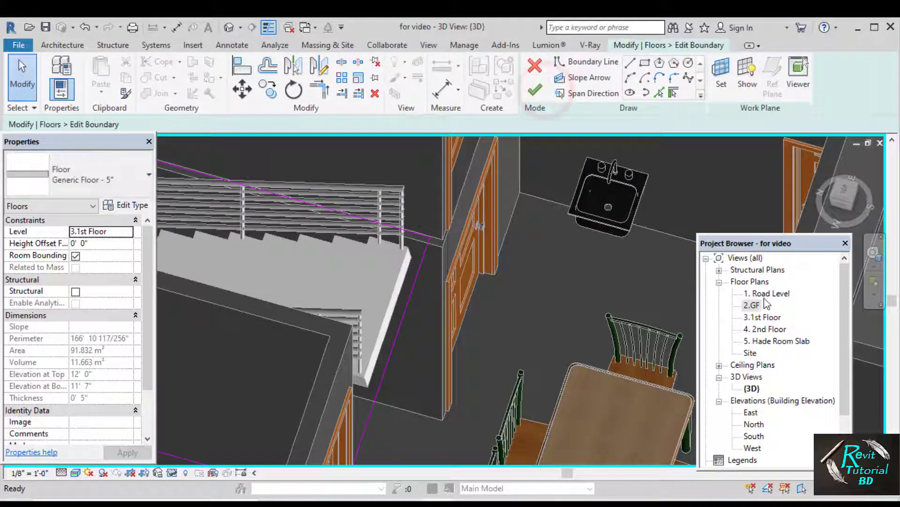
double_click(763, 317)
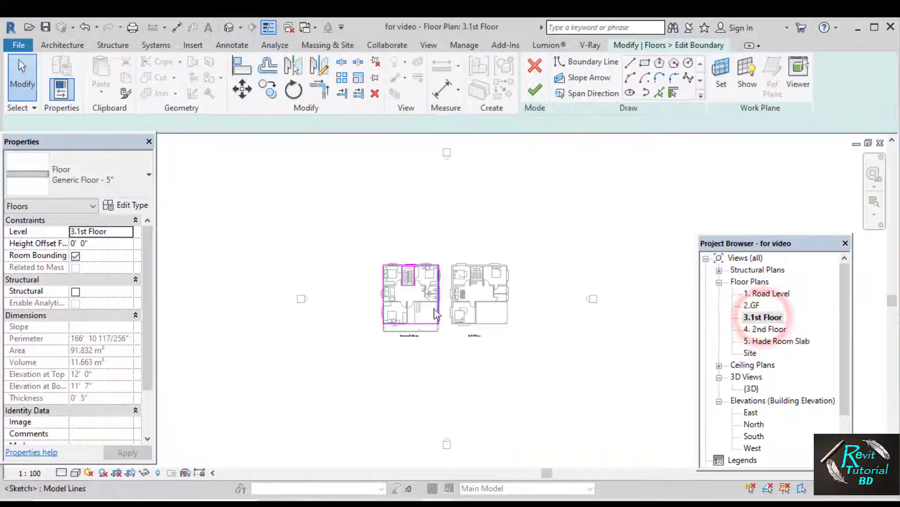
scroll(409, 285, up, 16)
middle_drag(440, 324, 397, 313)
scroll(485, 362, up, 4)
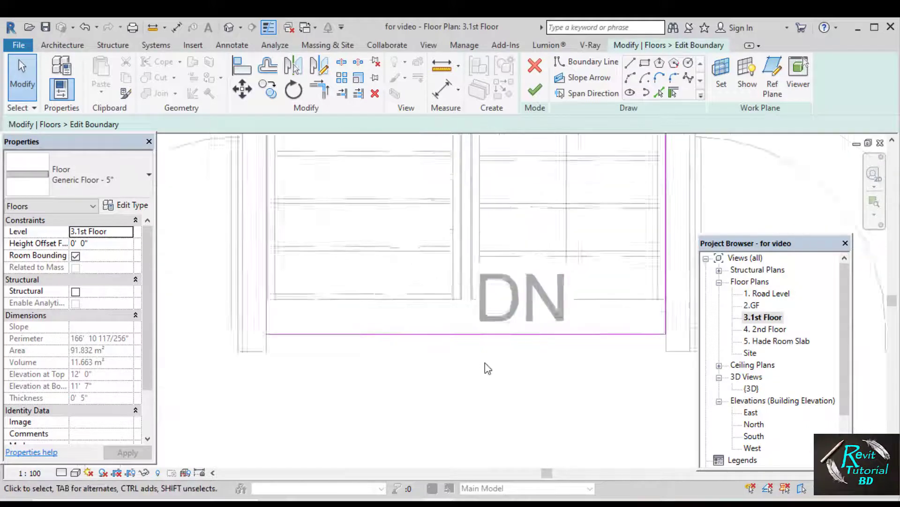
middle_drag(464, 384, 425, 397)
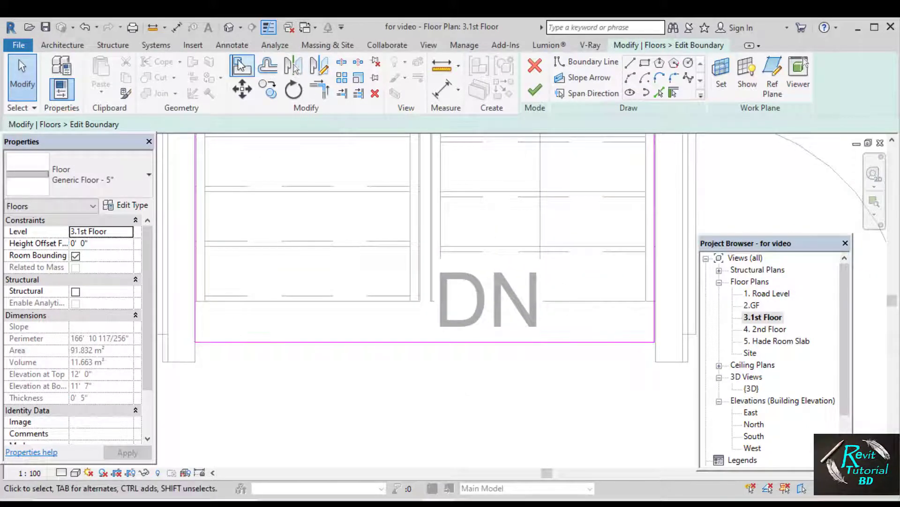
- Try to align the slab opening's lower edge with the stair's end riser, and undo the alignment
click(241, 66)
click(596, 302)
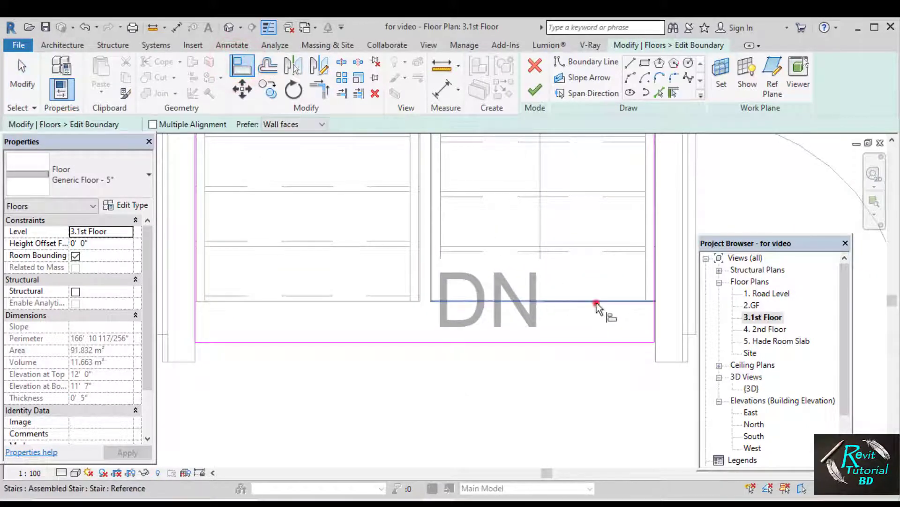
click(583, 344)
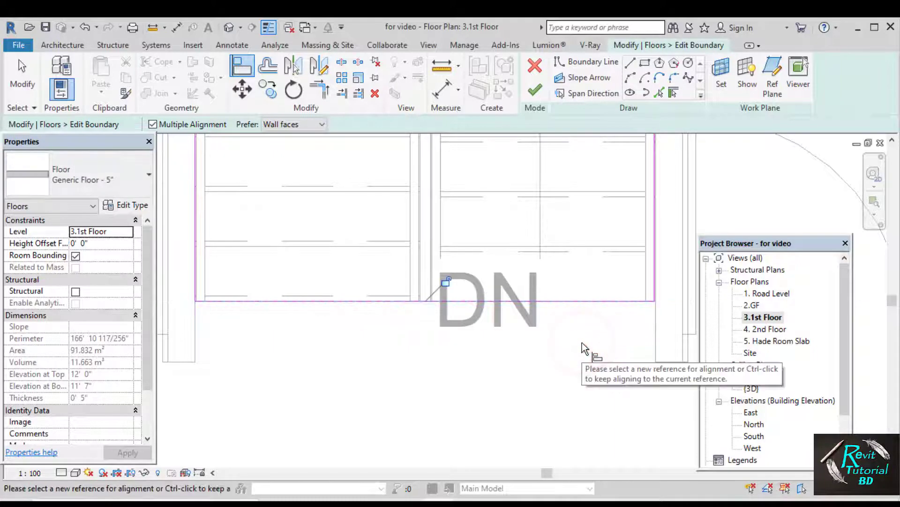
key(ctrl+z)
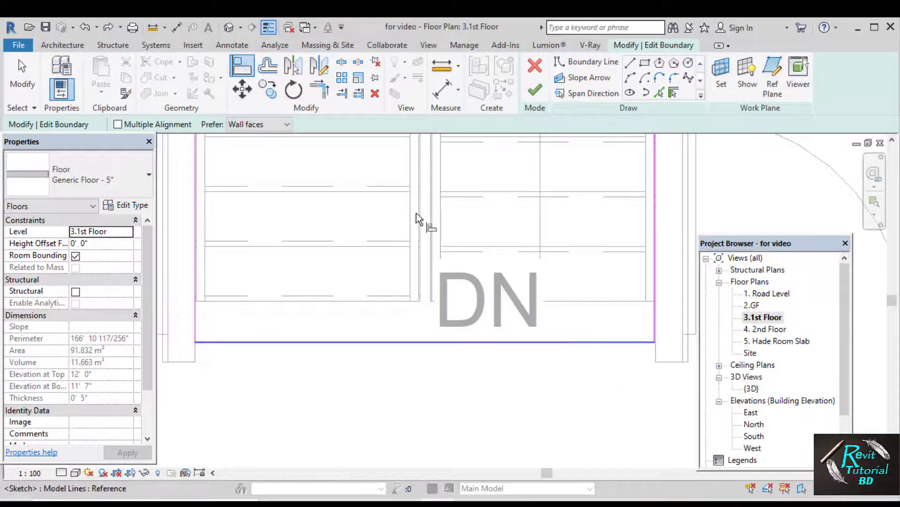
click(22, 75)
- Move the slab opening's lower edge onto the stair's end riser, finish the boundary, and attach the walls below to the floor's bottom
click(523, 341)
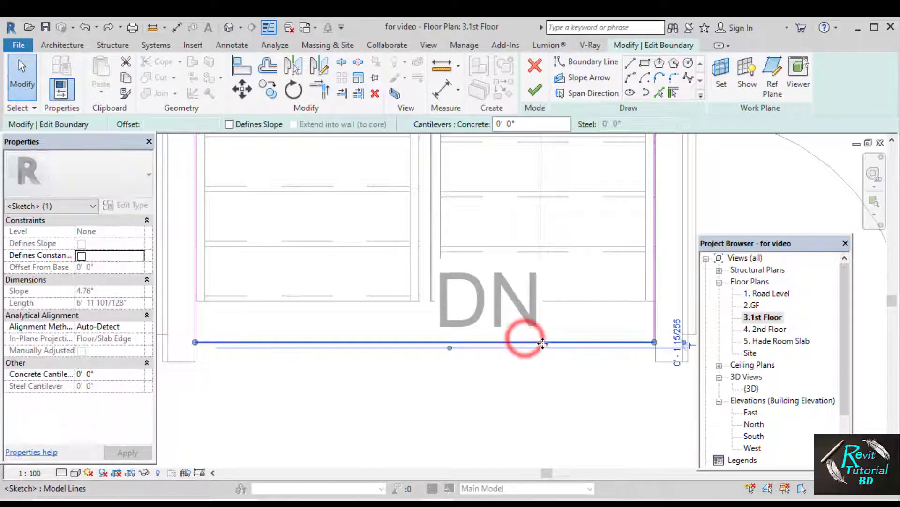
drag(543, 342, 546, 301)
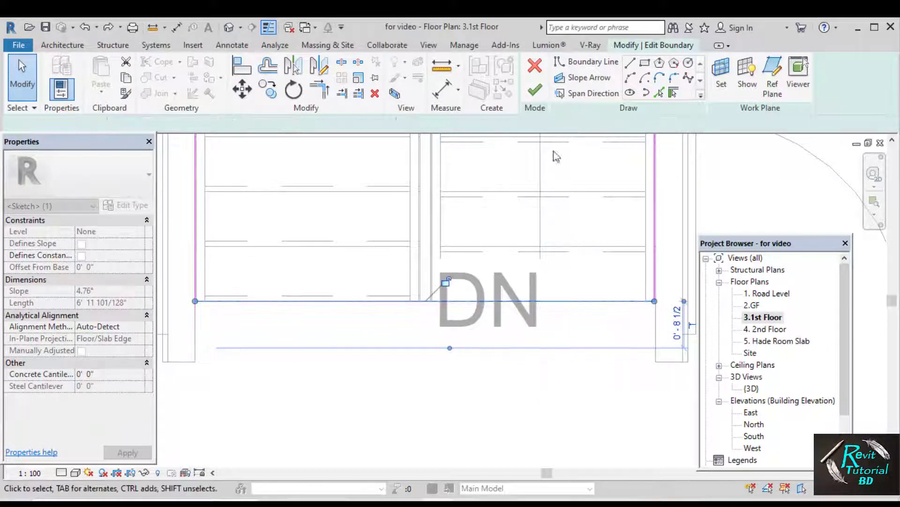
click(535, 92)
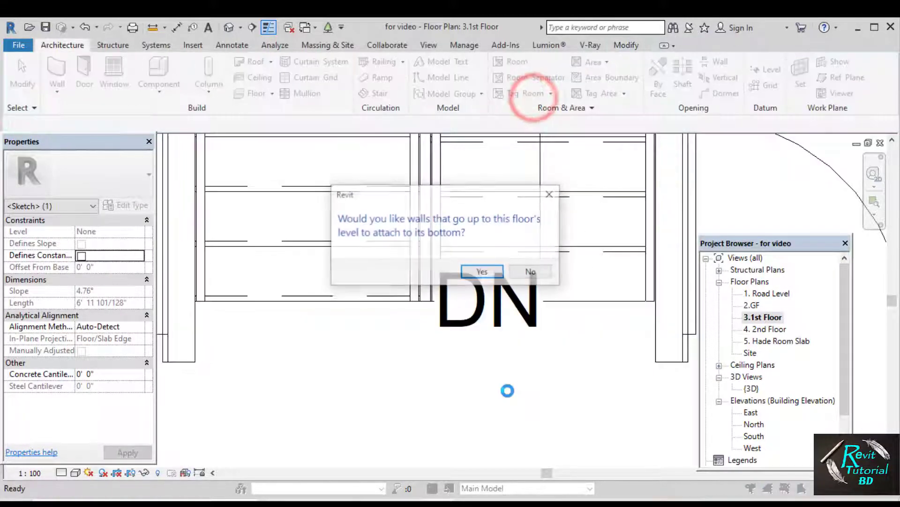
click(483, 272)
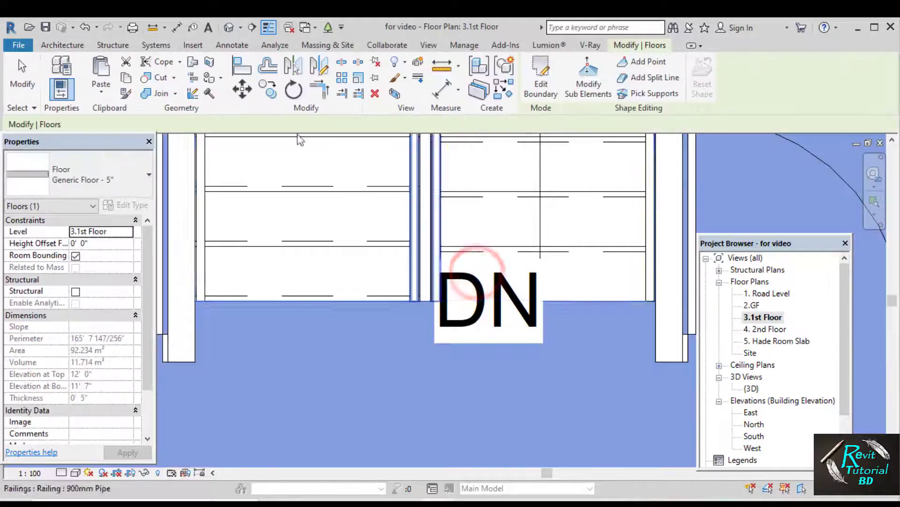
- Inspect the junction between the stair's upper end and the reshaped 1st Floor slab opening in the 3D view
click(228, 27)
shift+middle_drag(427, 306, 497, 321)
middle_drag(611, 377, 491, 316)
scroll(542, 339, up, 4)
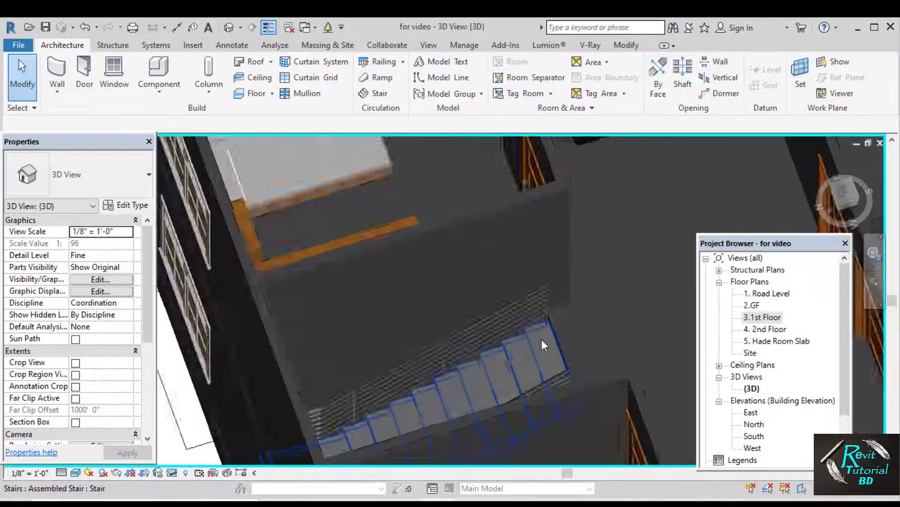
scroll(570, 354, down, 6)
shift+middle_drag(570, 355, 524, 422)
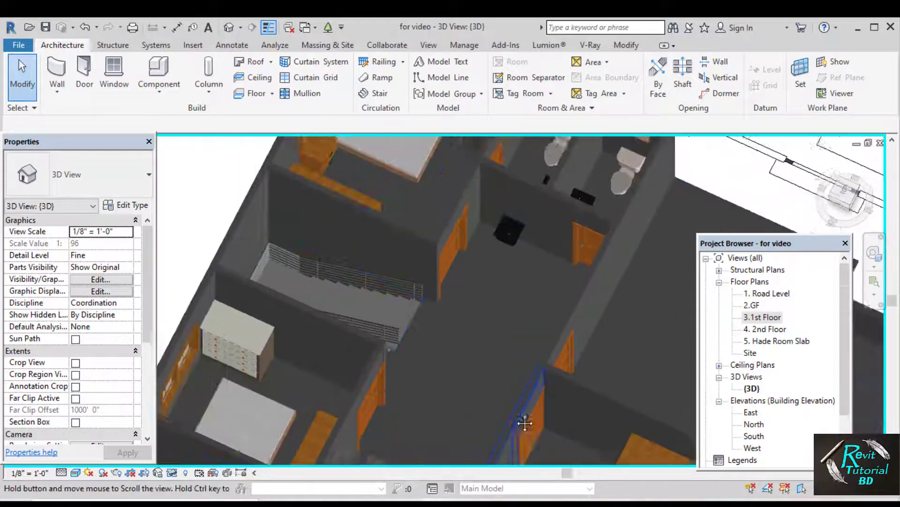
middle_drag(431, 317, 480, 240)
scroll(542, 335, down, 1)
scroll(479, 239, up, 4)
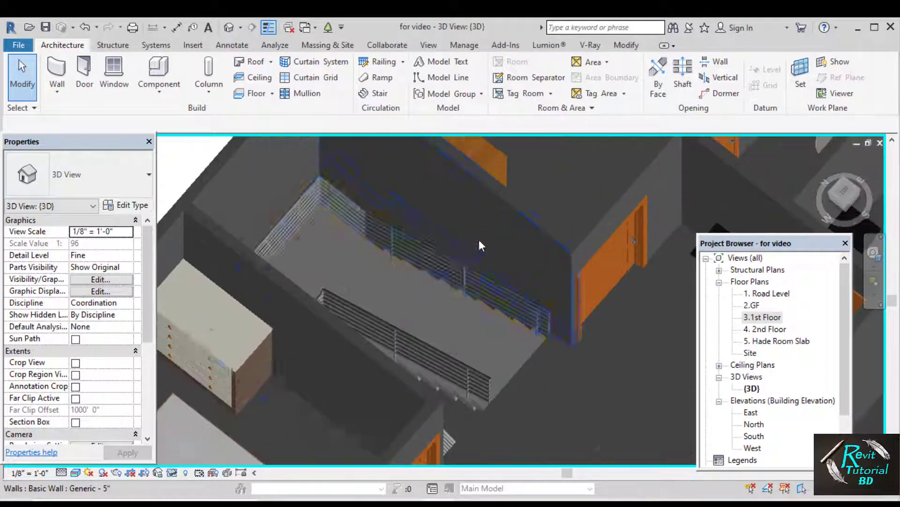
- Delete the wall-side railing of the stair between the ground floor and the 1st Floor
click(449, 266)
key(Escape)
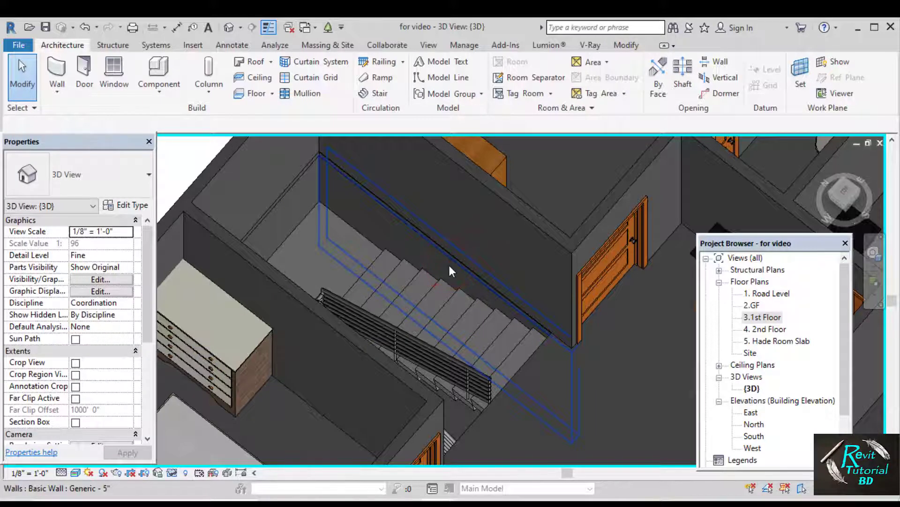
scroll(449, 263, down, 2)
shift+middle_drag(469, 283, 477, 315)
scroll(477, 314, up, 3)
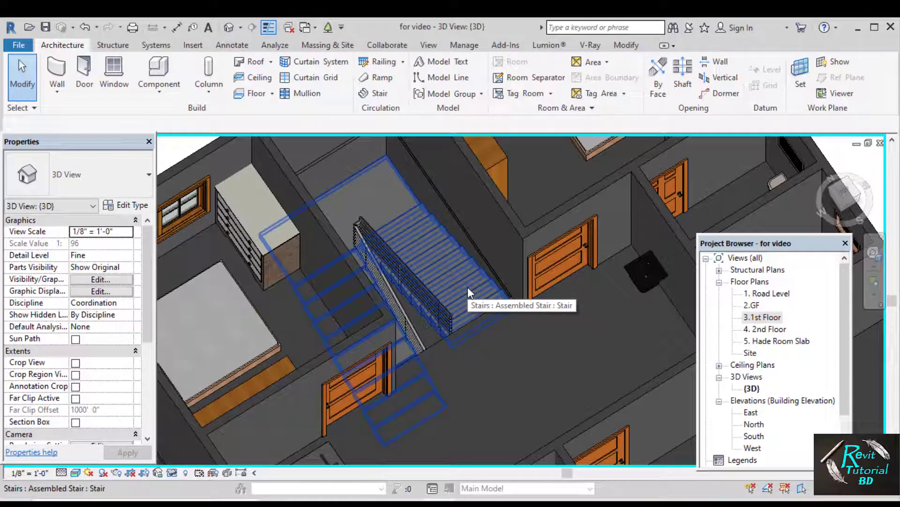
- Copy the ground-floor stair and paste it aligned to the 3.1st Floor level
click(468, 286)
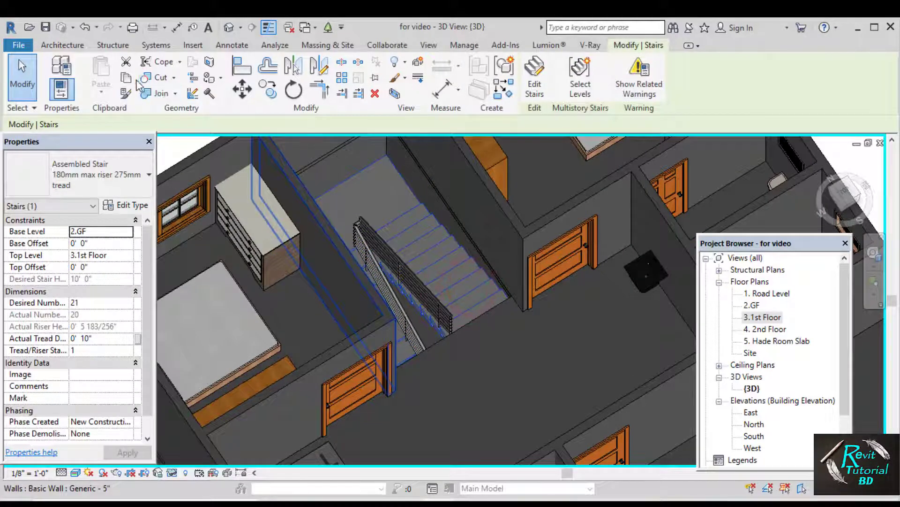
click(101, 92)
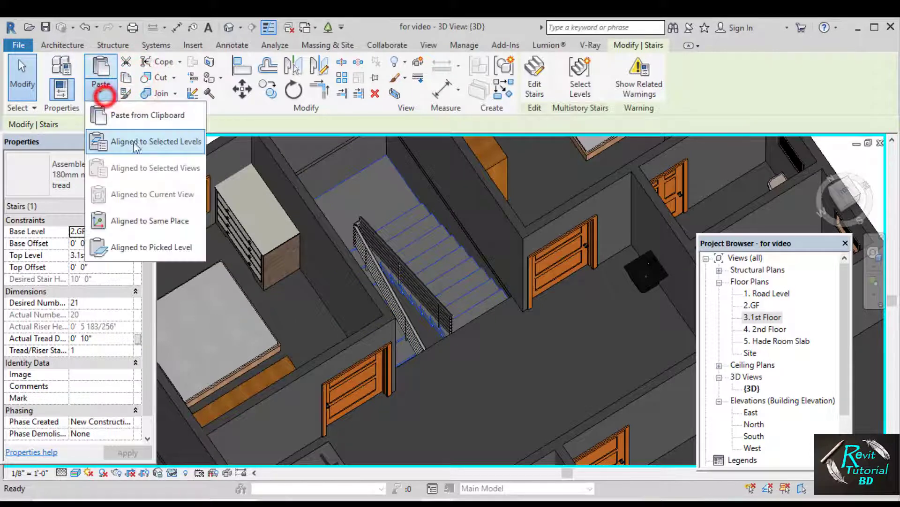
click(134, 142)
click(395, 193)
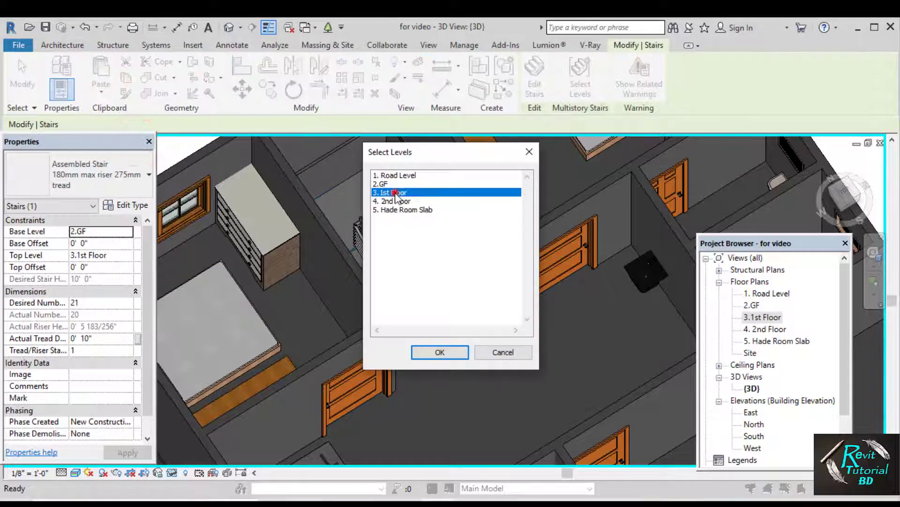
click(430, 357)
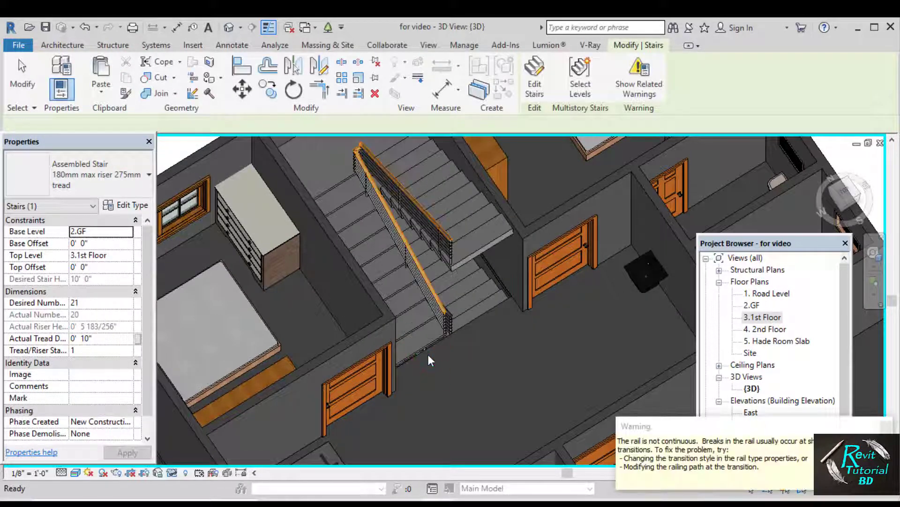
scroll(428, 354, down, 2)
click(328, 187)
scroll(411, 243, down, 2)
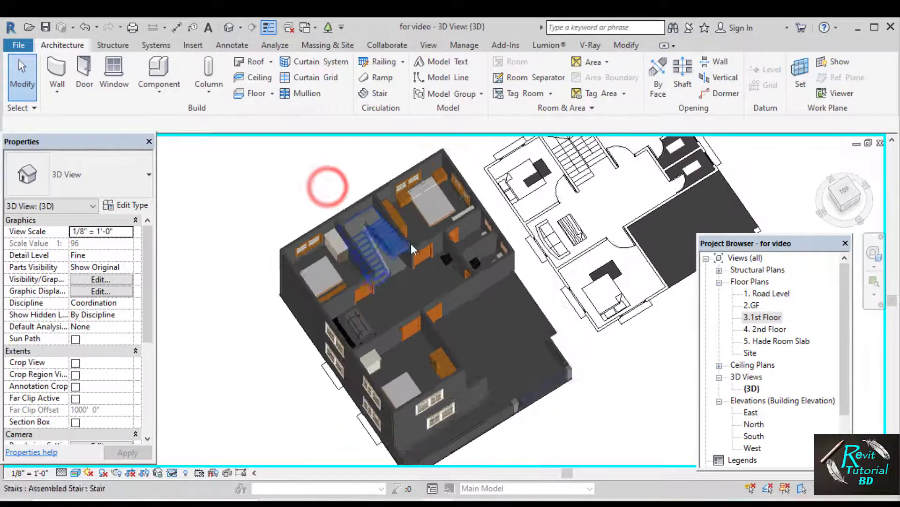
- Reveal the hidden elements in the 3D view, unhide the 2nd Floor slab, and leave the reveal mode
mouse_move(411, 244)
shift+middle_down()
mouse_move(414, 285)
mouse_move(406, 253)
shift+middle_up()
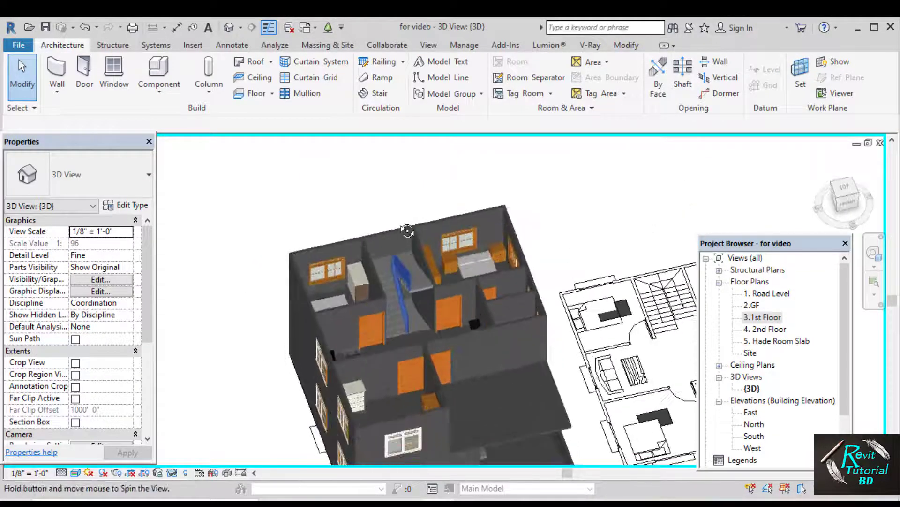
scroll(398, 227, up, 4)
scroll(398, 226, down, 3)
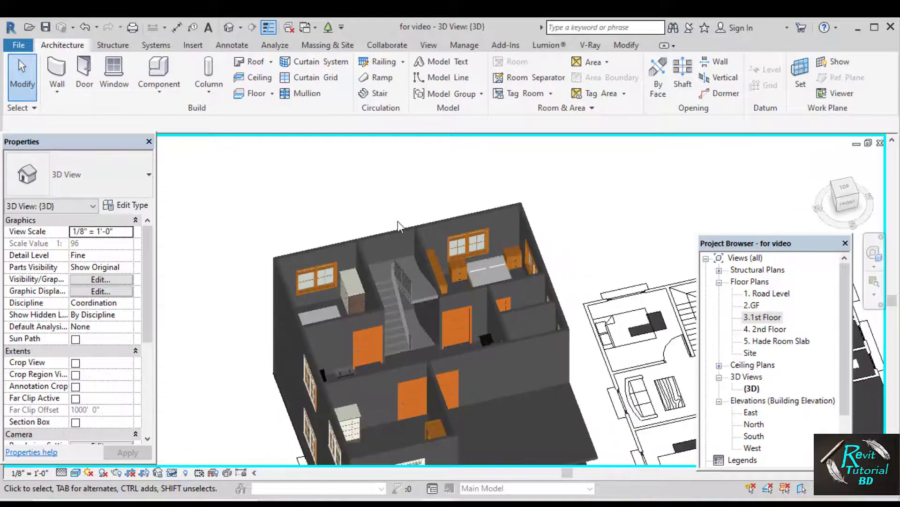
click(186, 470)
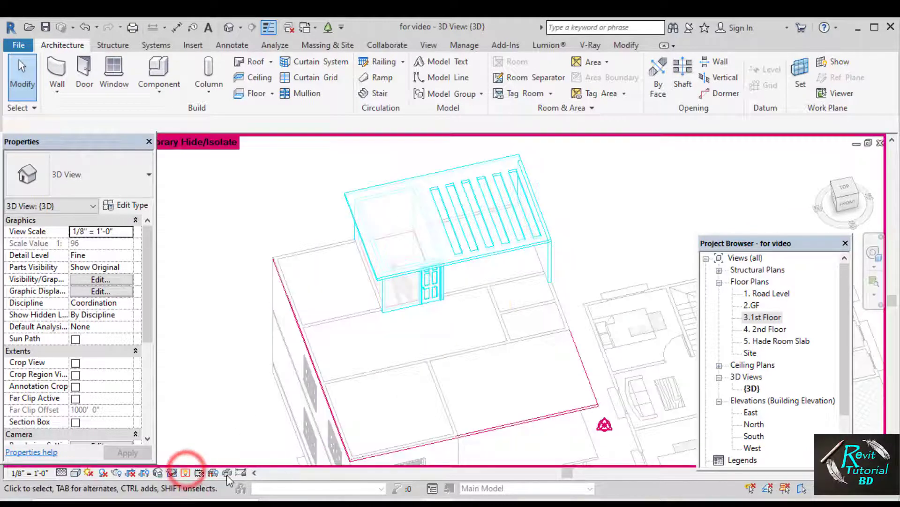
click(485, 354)
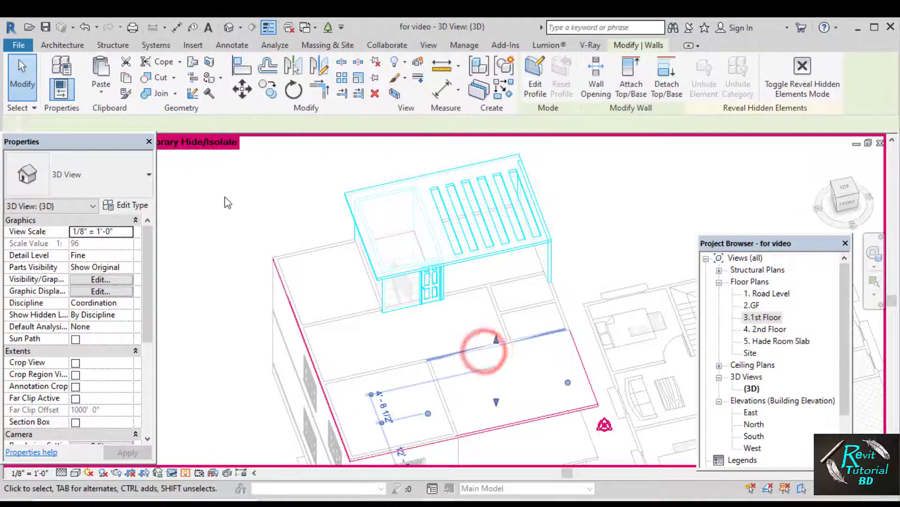
click(225, 197)
click(353, 337)
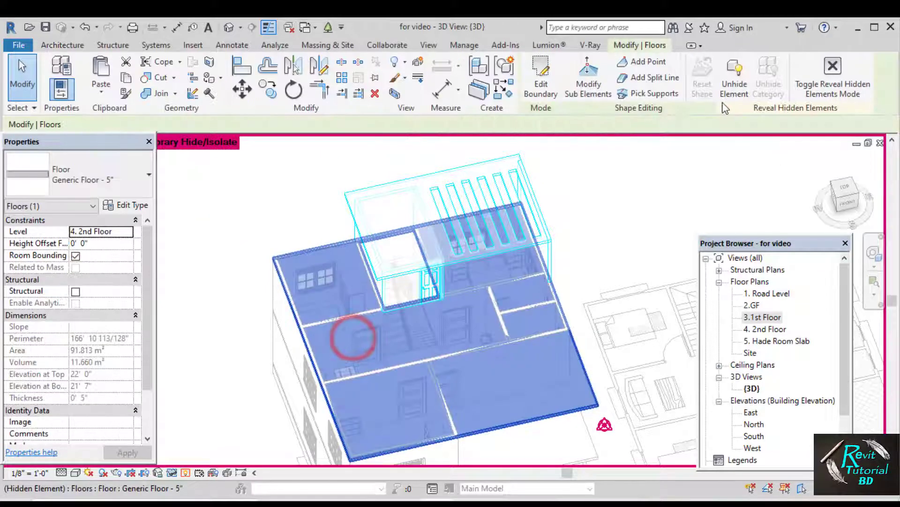
click(731, 87)
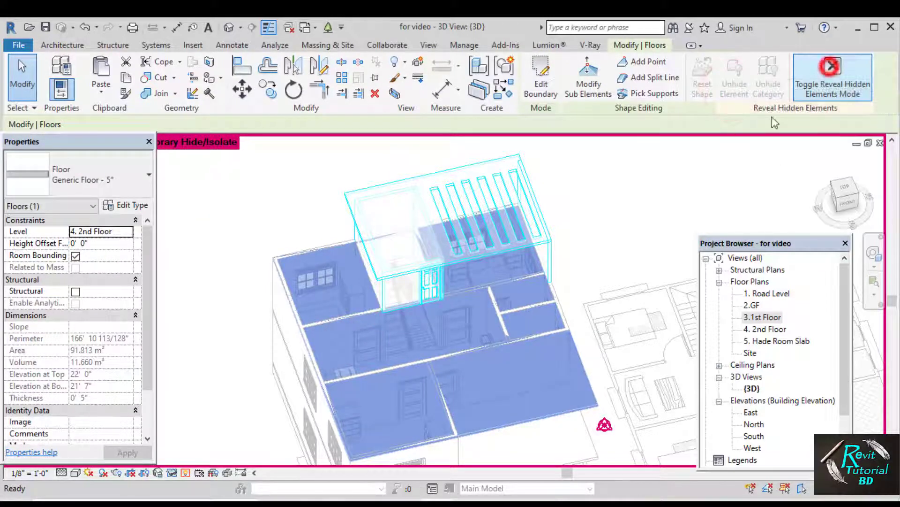
click(831, 70)
click(648, 178)
- Start editing the 2nd Floor slab's boundary in the 4. 2nd Floor plan, at the stair opening
mouse_move(648, 179)
shift+middle_down()
mouse_move(626, 176)
mouse_move(601, 251)
mouse_move(541, 273)
mouse_move(479, 257)
mouse_move(437, 264)
mouse_move(402, 306)
mouse_move(412, 312)
mouse_move(476, 282)
mouse_move(465, 304)
mouse_move(497, 263)
shift+middle_up()
scroll(600, 252, up, 3)
scroll(496, 263, up, 5)
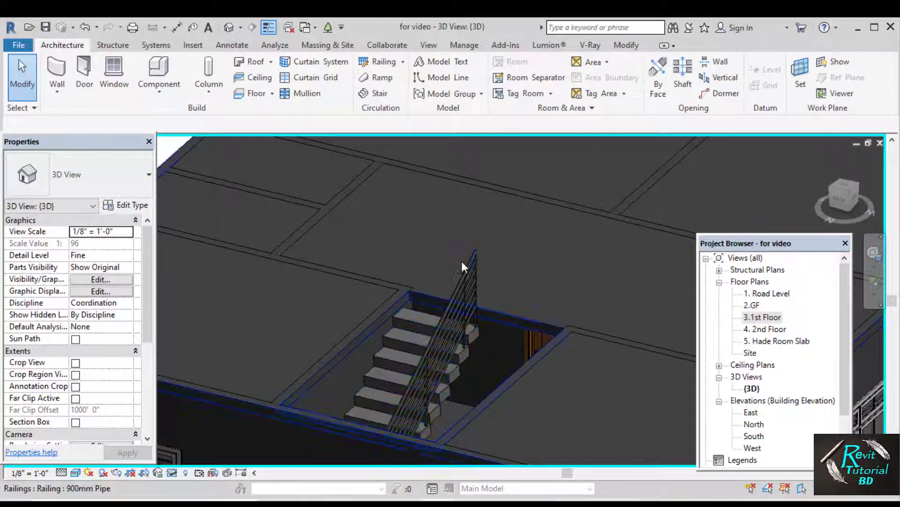
click(446, 238)
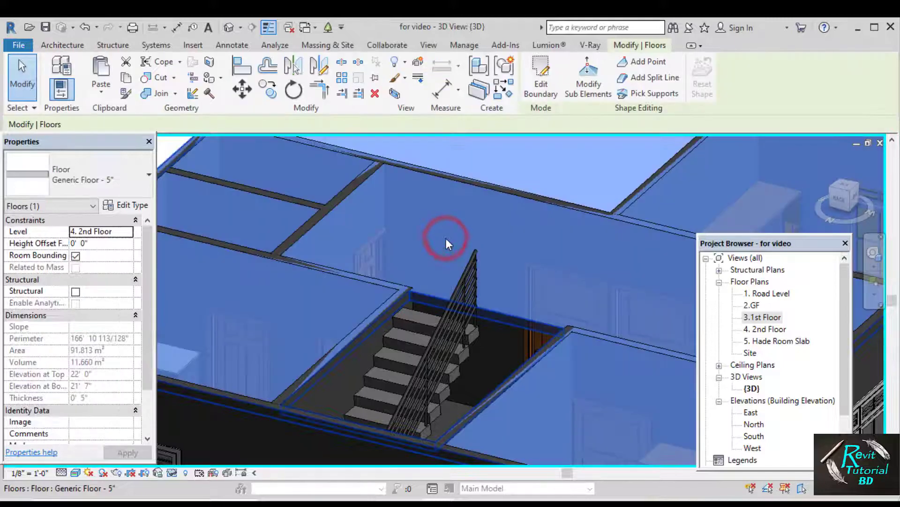
double_click(766, 331)
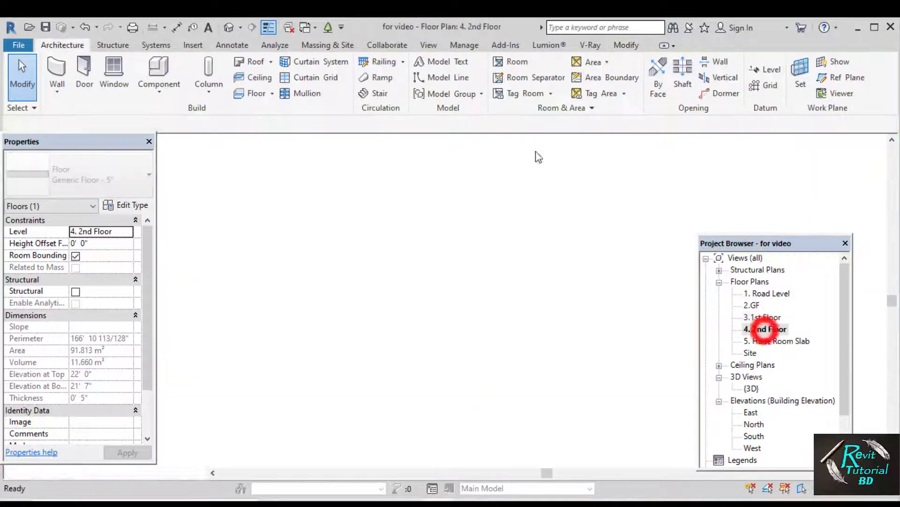
click(540, 80)
scroll(477, 218, up, 8)
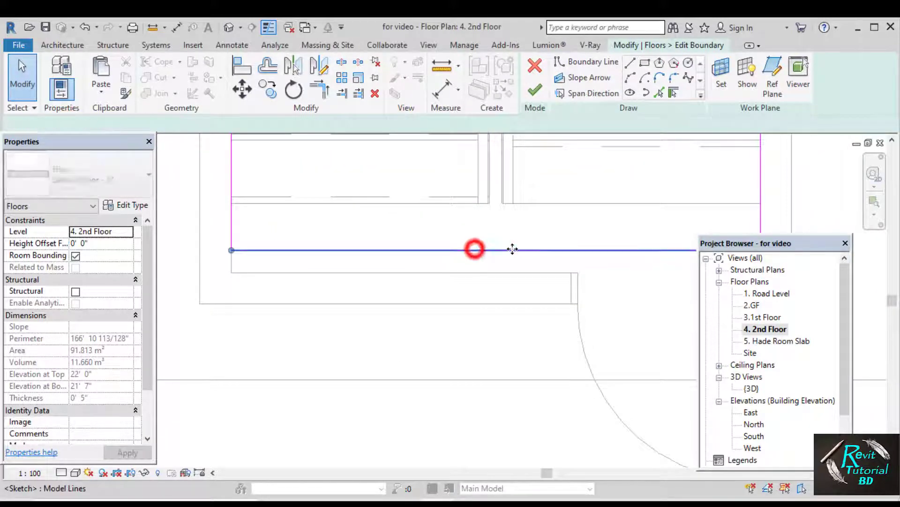
- Move the 2nd Floor slab opening's lower edge onto the upper stair's end riser and finish the boundary
click(474, 248)
mouse_move(512, 249)
middle_down()
mouse_move(424, 315)
mouse_move(454, 307)
middle_up()
drag(455, 309, 455, 261)
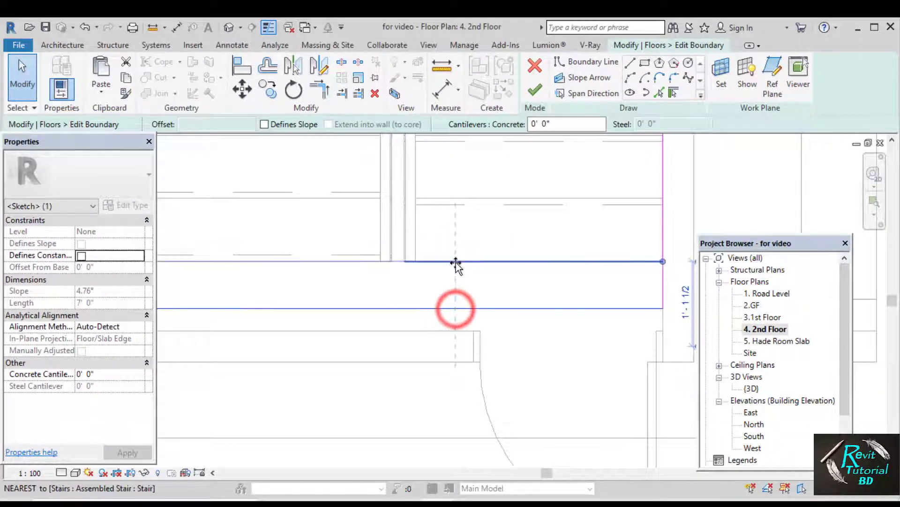
click(535, 89)
scroll(487, 293, down, 5)
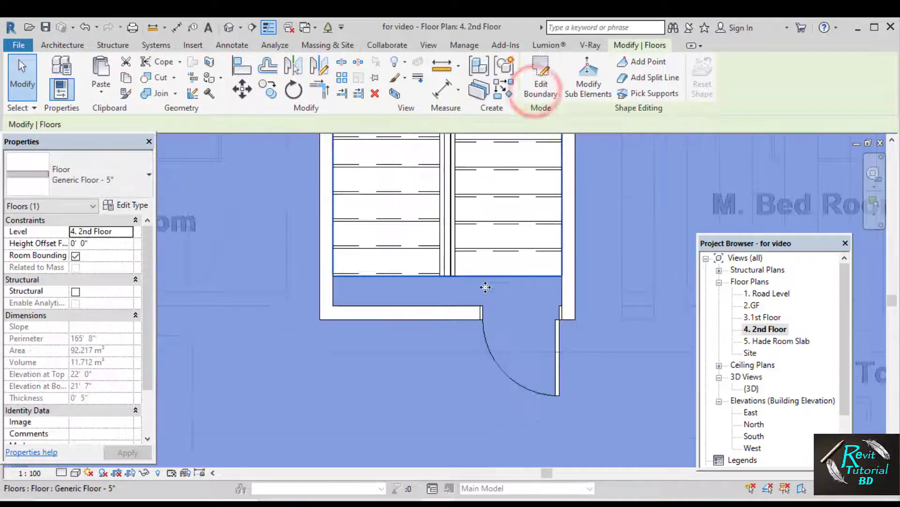
click(298, 259)
- Inspect the upper stair and the reshaped 2nd Floor slab opening from several sides in the 3D view
click(228, 27)
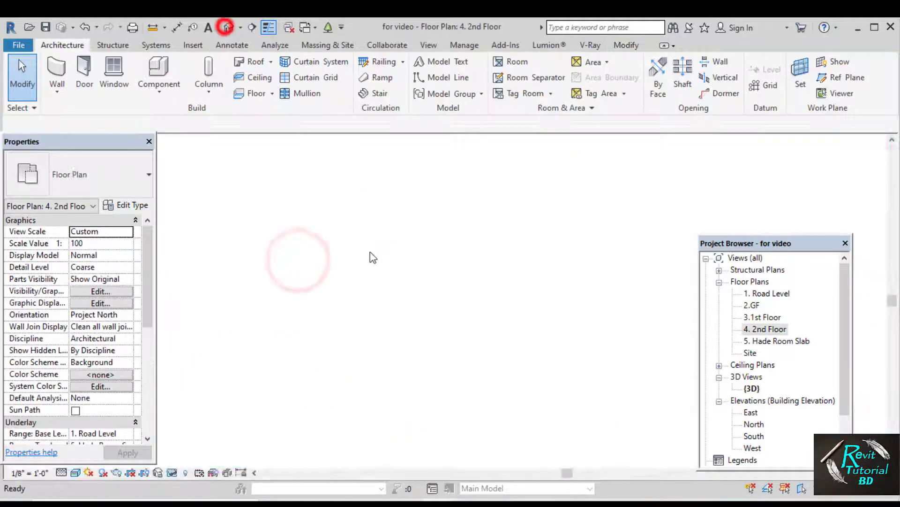
scroll(459, 306, up, 4)
middle_drag(487, 293, 429, 331)
scroll(432, 352, down, 2)
scroll(438, 274, down, 2)
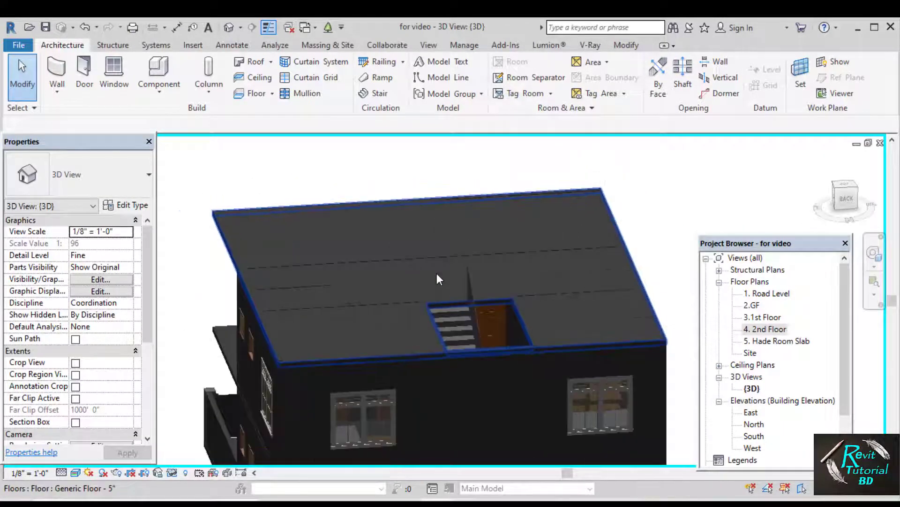
middle_drag(437, 274, 437, 300)
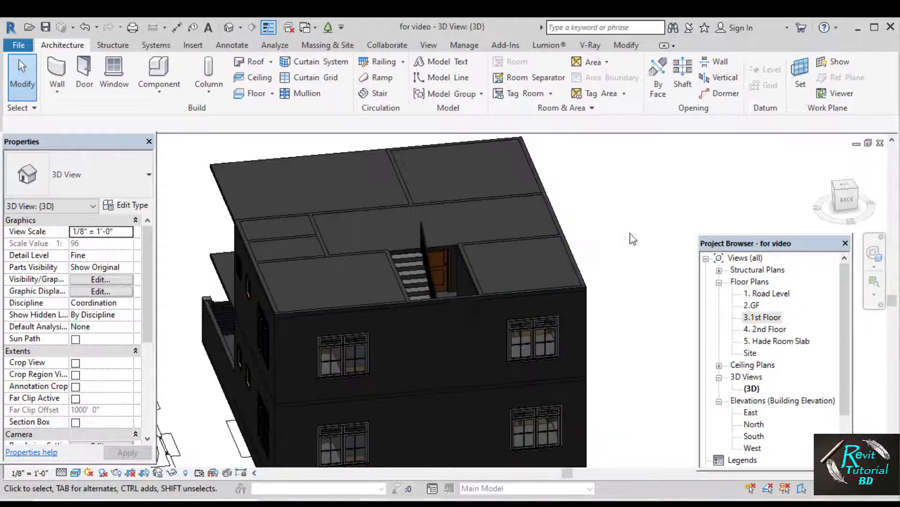
scroll(412, 188, up, 4)
middle_drag(411, 188, 432, 203)
scroll(432, 203, down, 4)
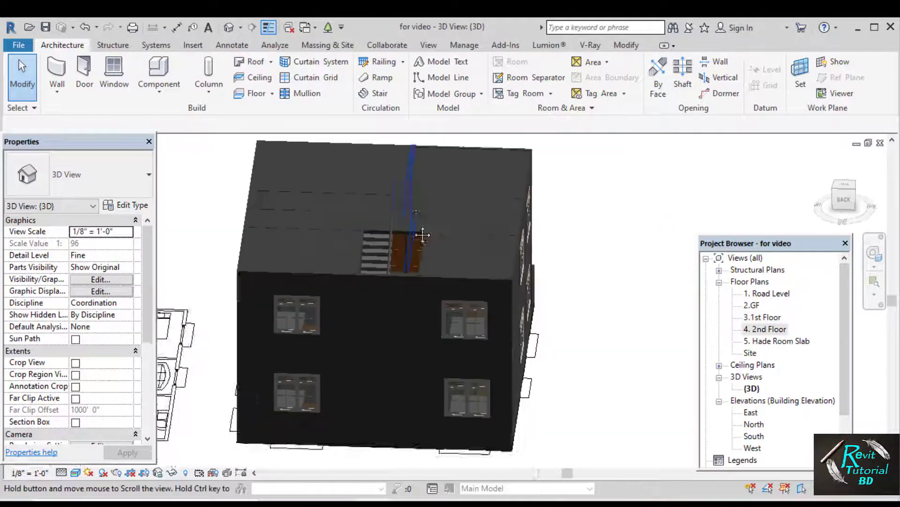
scroll(407, 237, up, 5)
shift+middle_drag(406, 237, 368, 299)
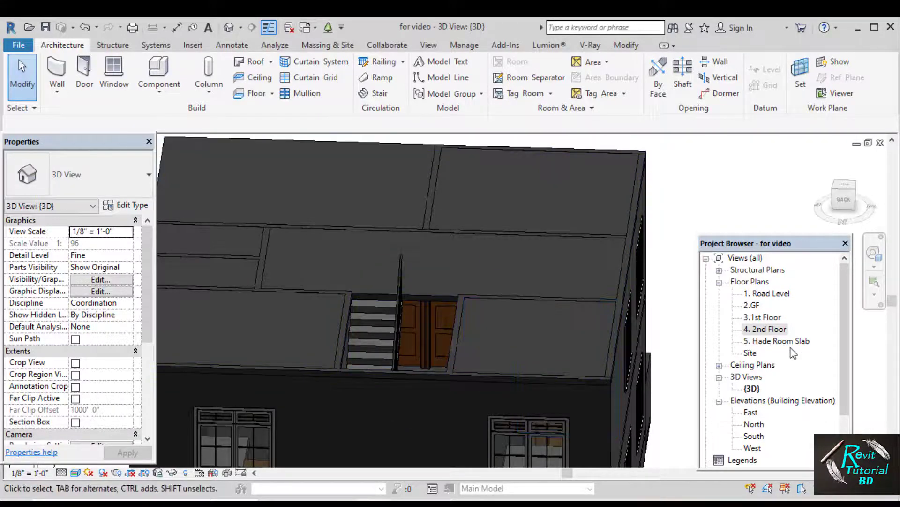
- Start a Generic - 5" wall in the 4. 2nd Floor plan with its top constraint up to level 5. Hade Room Slab
double_click(772, 330)
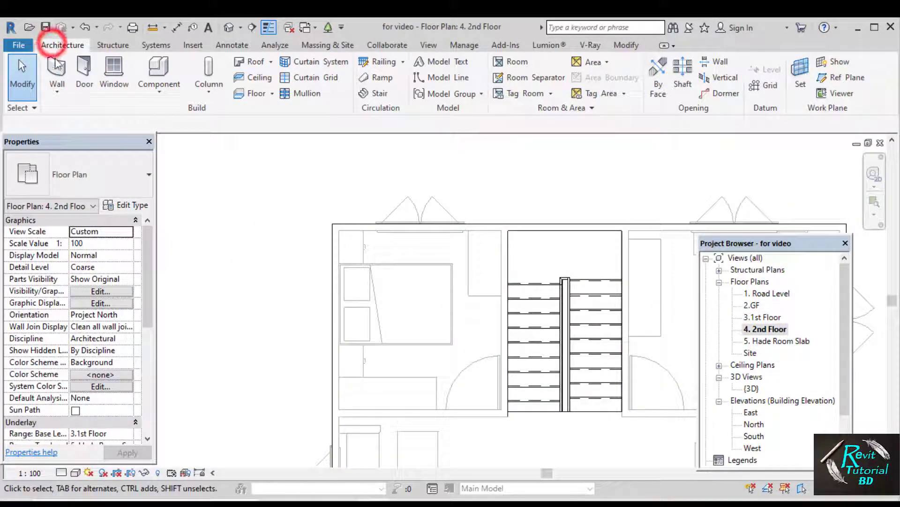
click(57, 70)
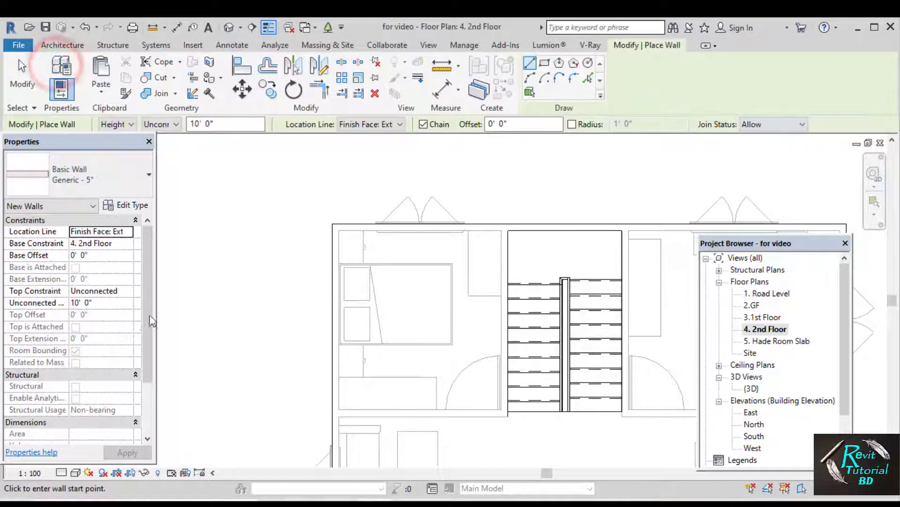
click(125, 292)
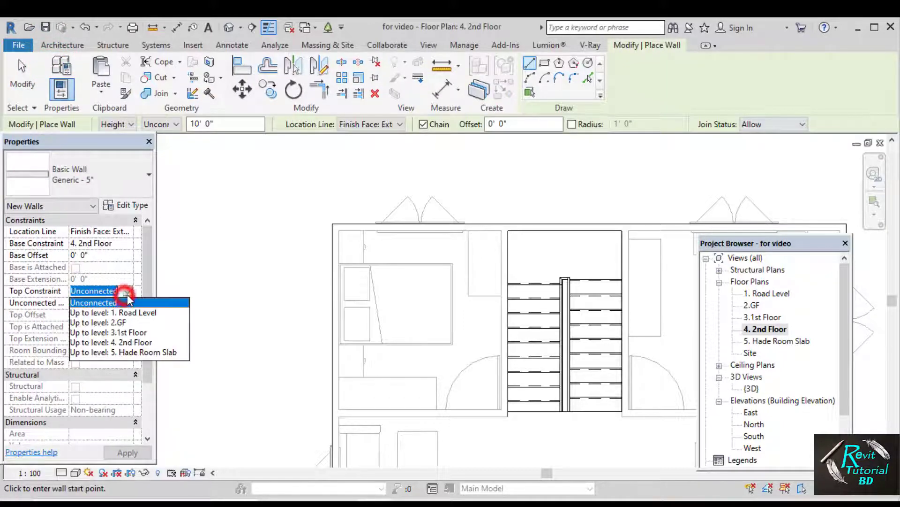
click(132, 352)
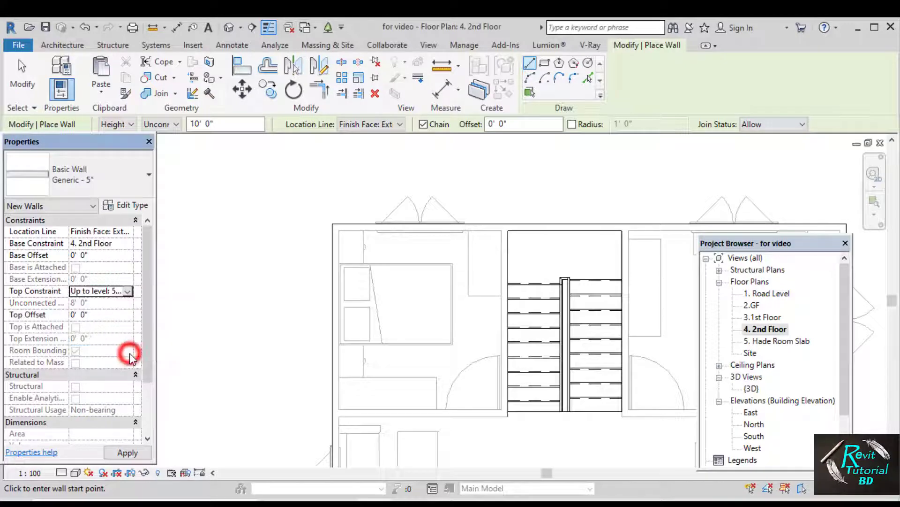
- Draw walls around all four sides of the stairwell, about 7' 0" by 11' 7 1/2", and leave the Wall command
scroll(455, 262, up, 4)
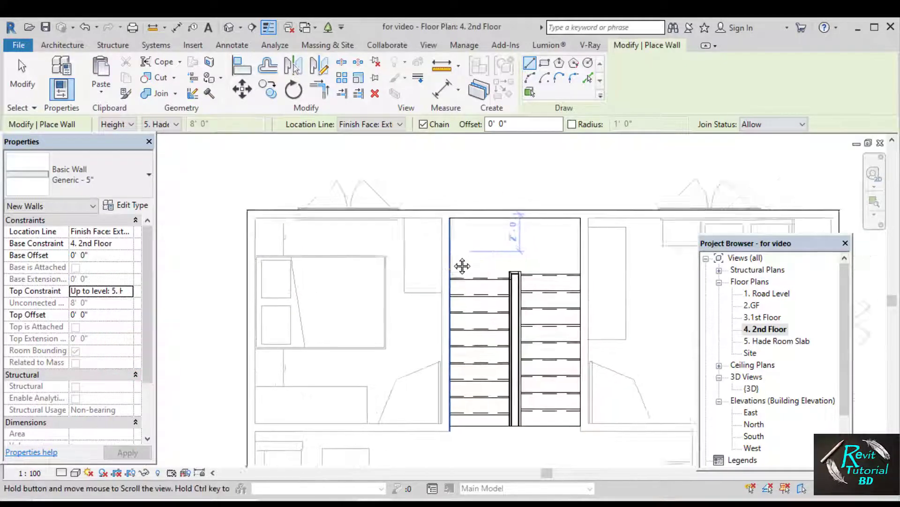
click(443, 201)
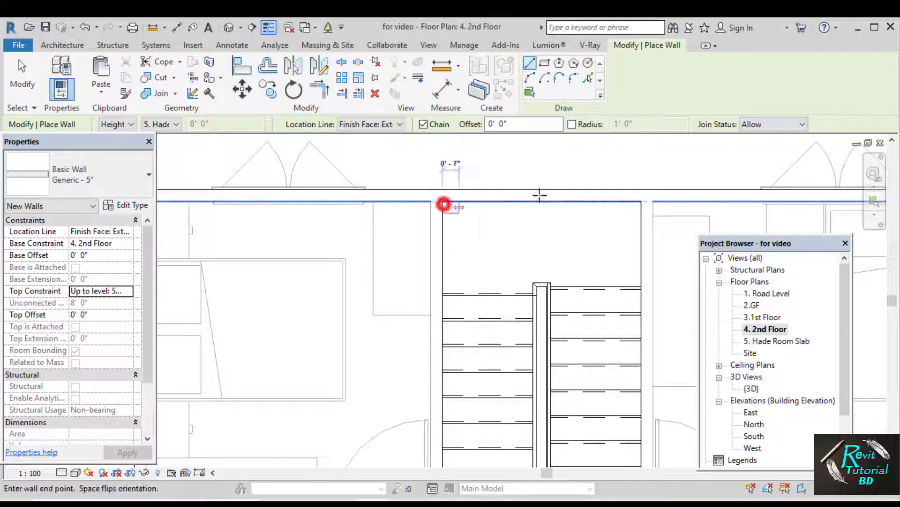
click(642, 202)
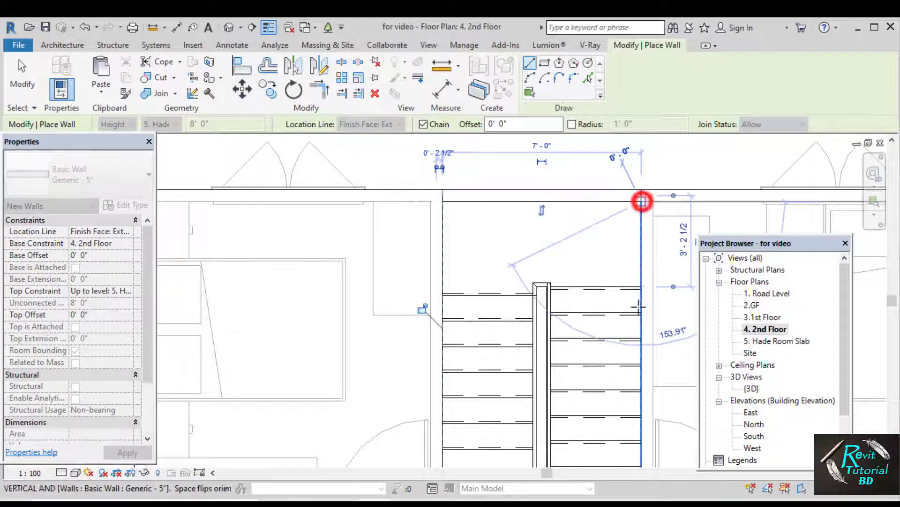
middle_drag(641, 324, 641, 203)
scroll(641, 207, up, 1)
click(642, 434)
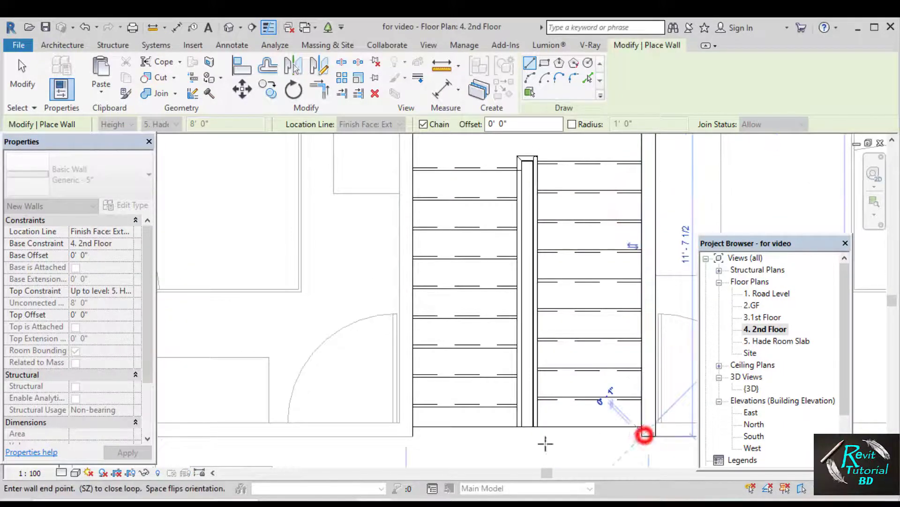
middle_drag(428, 227, 425, 387)
click(409, 223)
scroll(406, 254, down, 3)
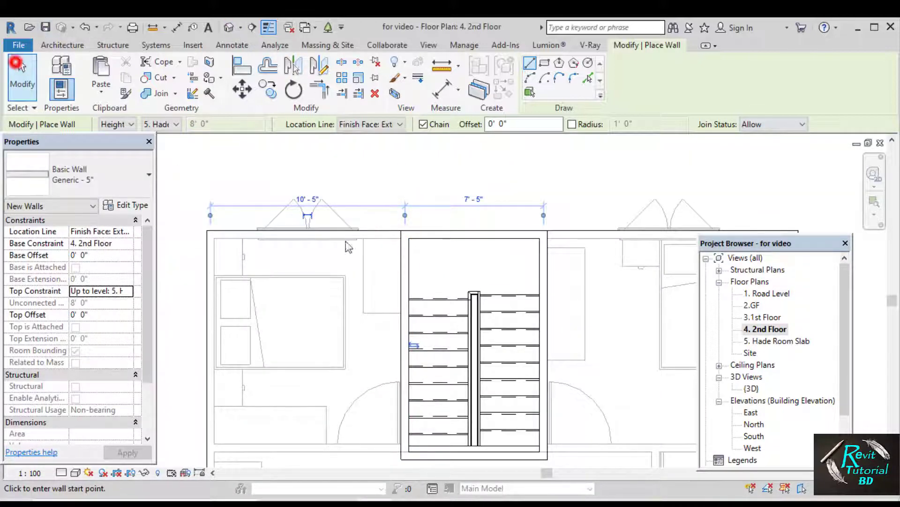
click(18, 61)
scroll(528, 312, down, 5)
scroll(516, 341, up, 1)
middle_drag(516, 341, 463, 326)
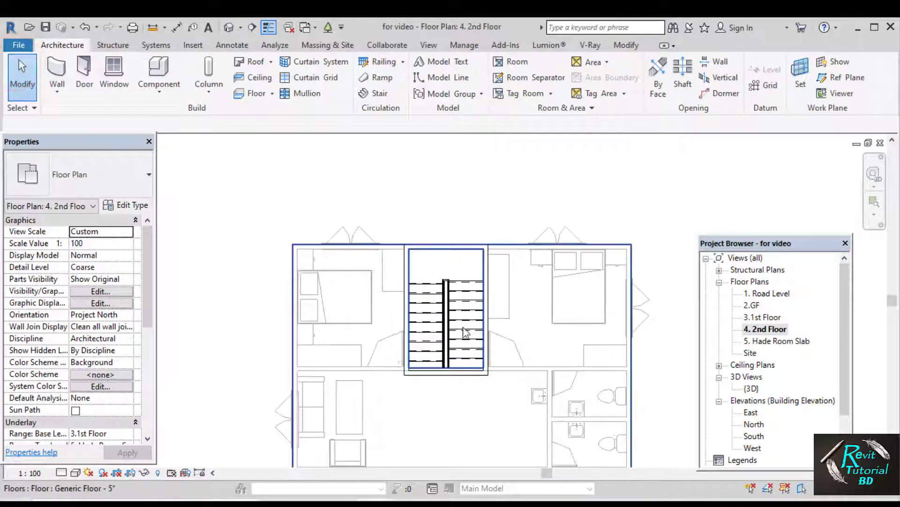
middle_drag(417, 247, 393, 220)
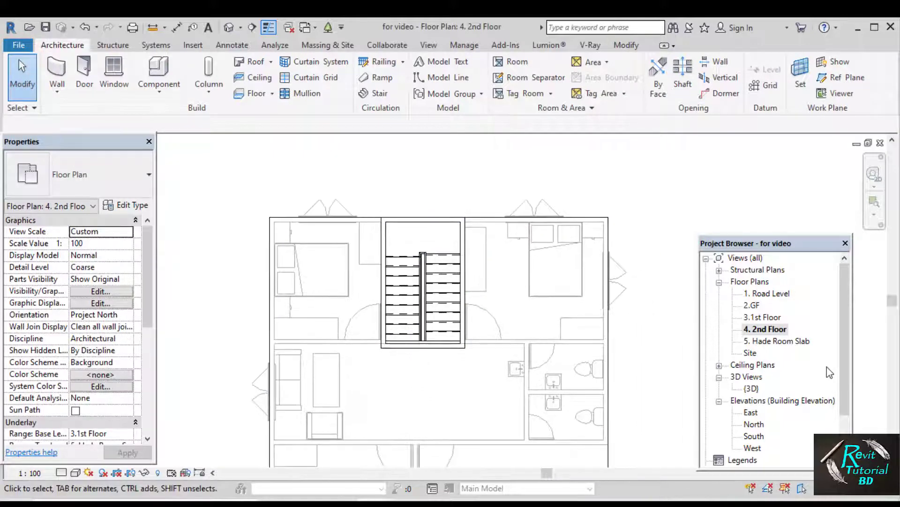
- Open the 5. Hade Room Slab floor plan and set its underlay base level to 4. 2nd Floor
double_click(761, 342)
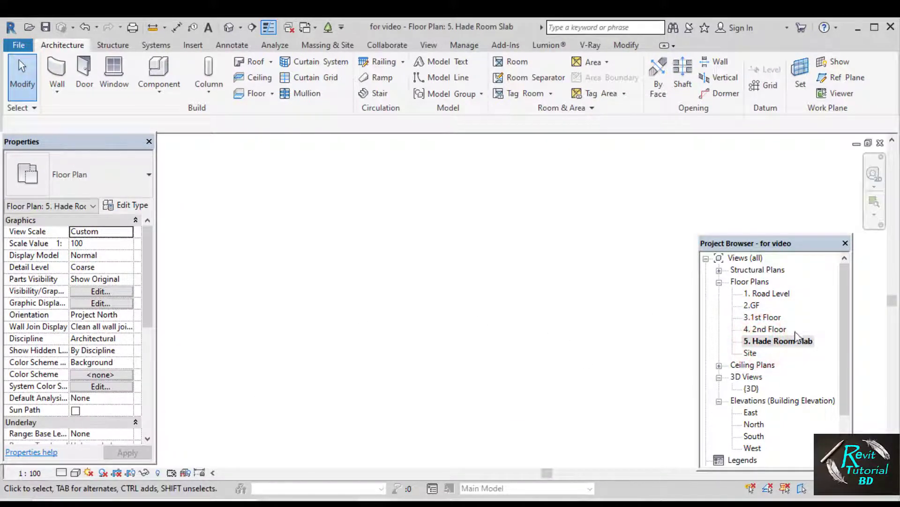
click(782, 344)
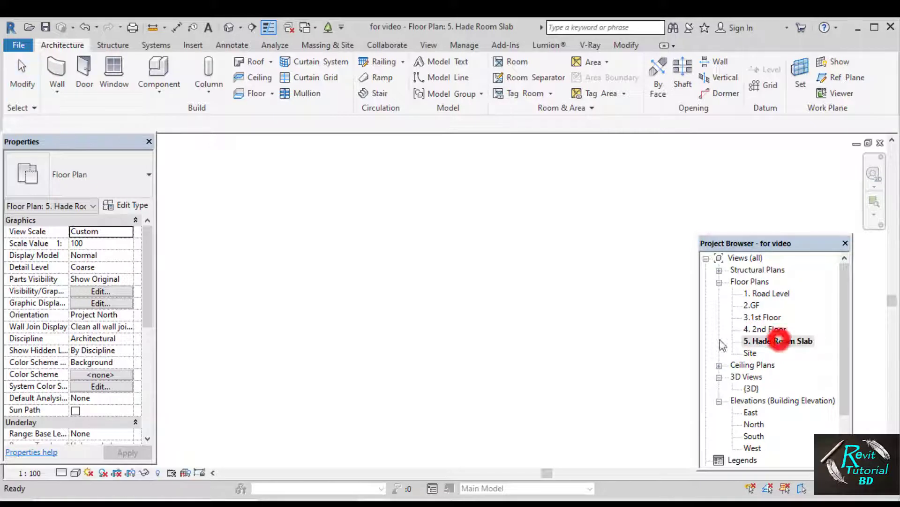
click(118, 434)
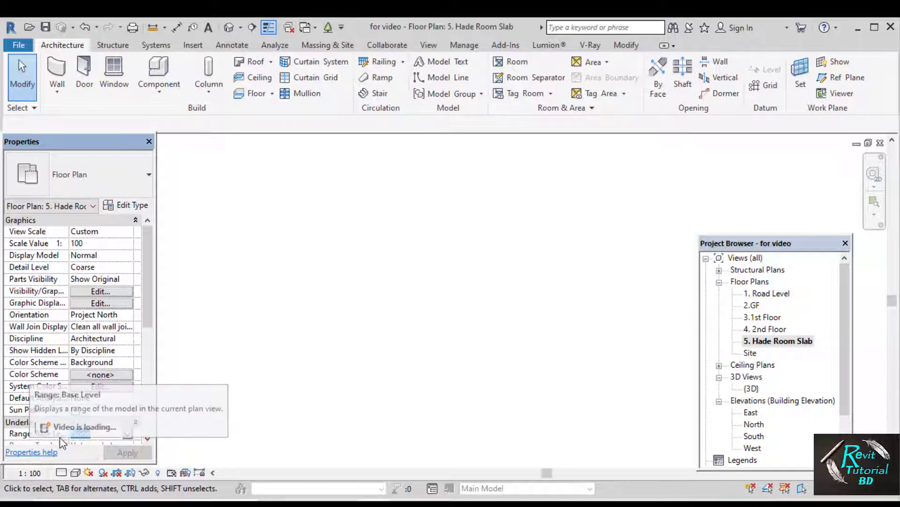
click(127, 434)
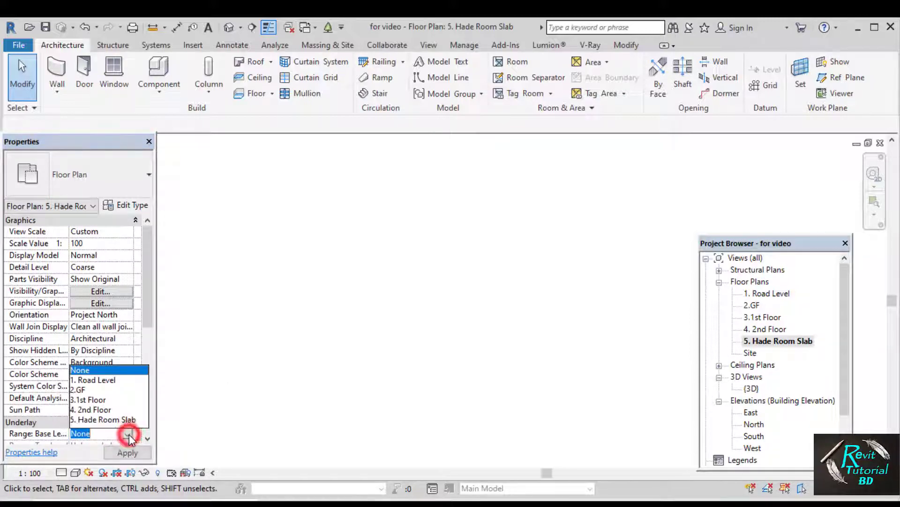
click(108, 410)
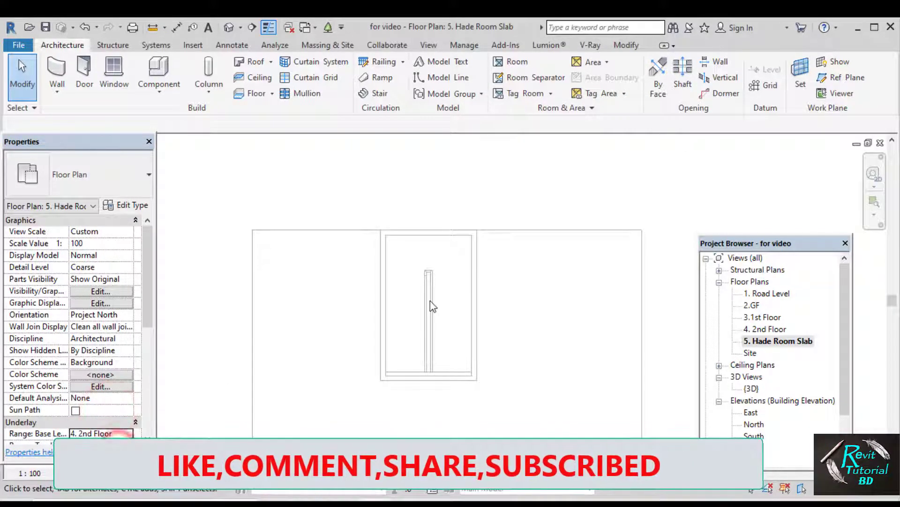
scroll(433, 306, up, 2)
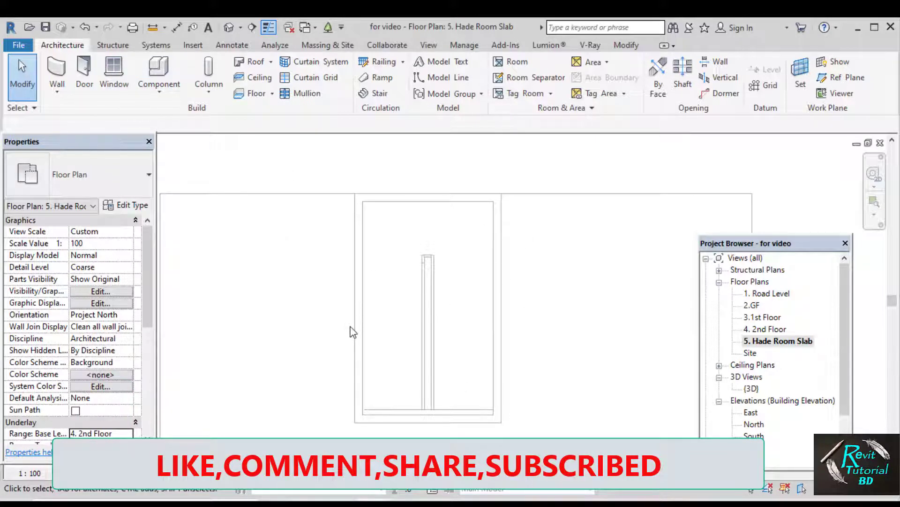
- Create a Generic Floor - 5" slab with a rectangular boundary offset 1' 0" outside the stairwell walls, attaching the walls to its bottom
click(253, 94)
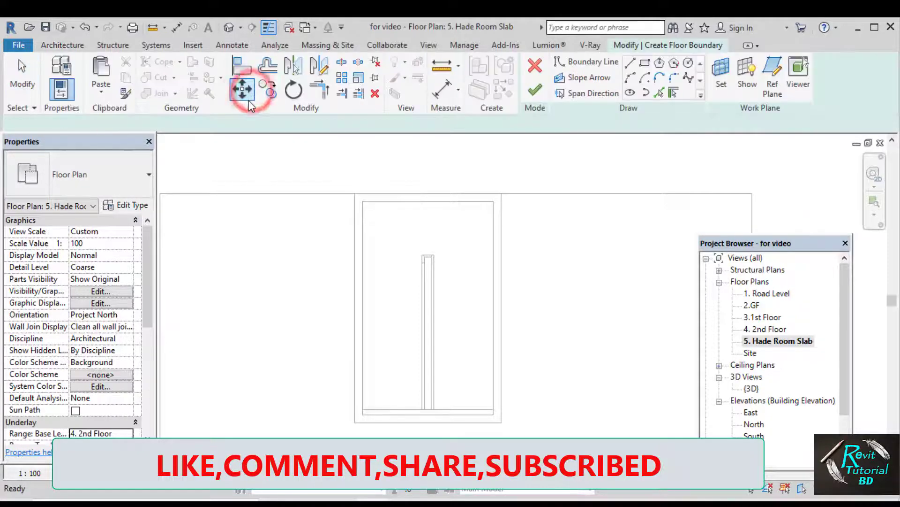
click(645, 63)
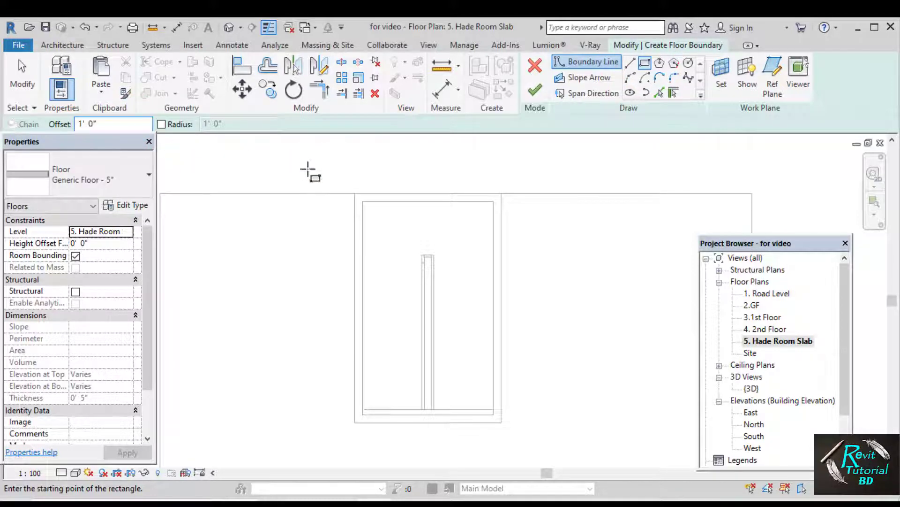
click(355, 195)
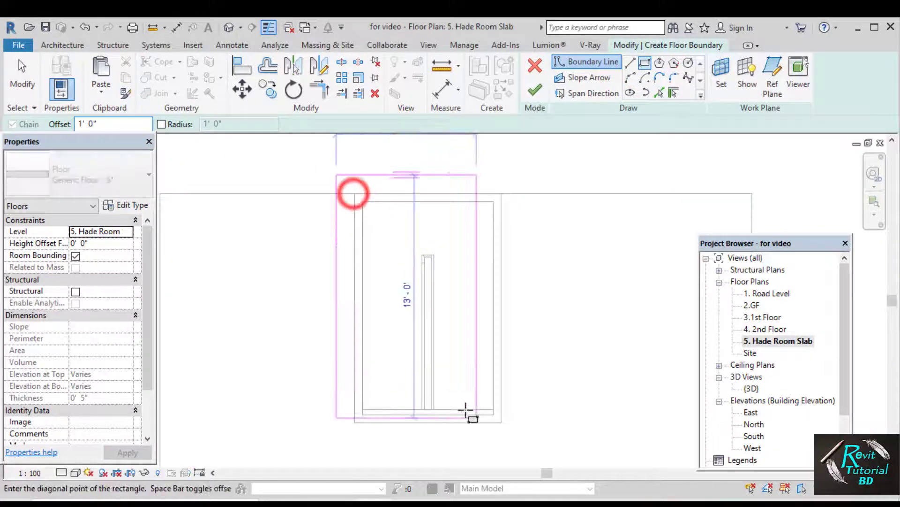
click(500, 422)
click(535, 89)
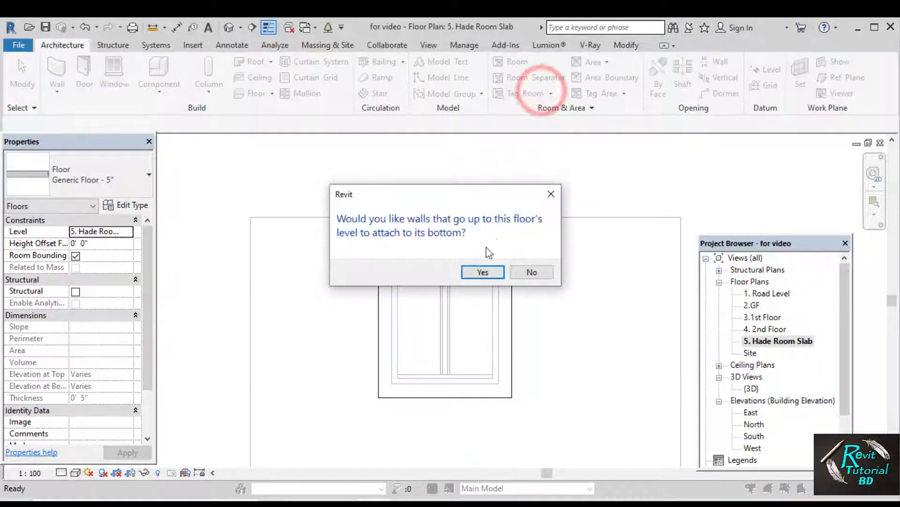
click(482, 272)
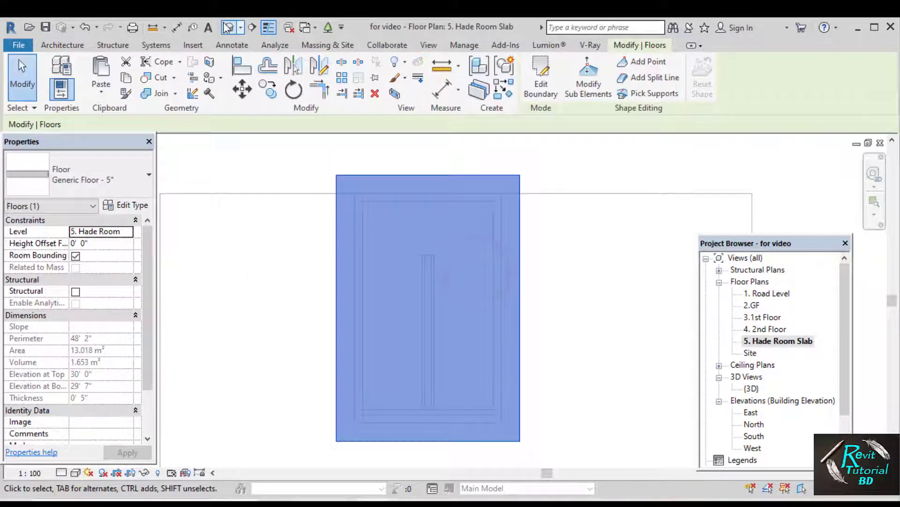
- Inspect the stairwell enclosure and its new roof slab from the front in the 3D view
click(228, 27)
key(Escape)
shift+middle_drag(419, 259, 404, 245)
scroll(418, 232, up, 5)
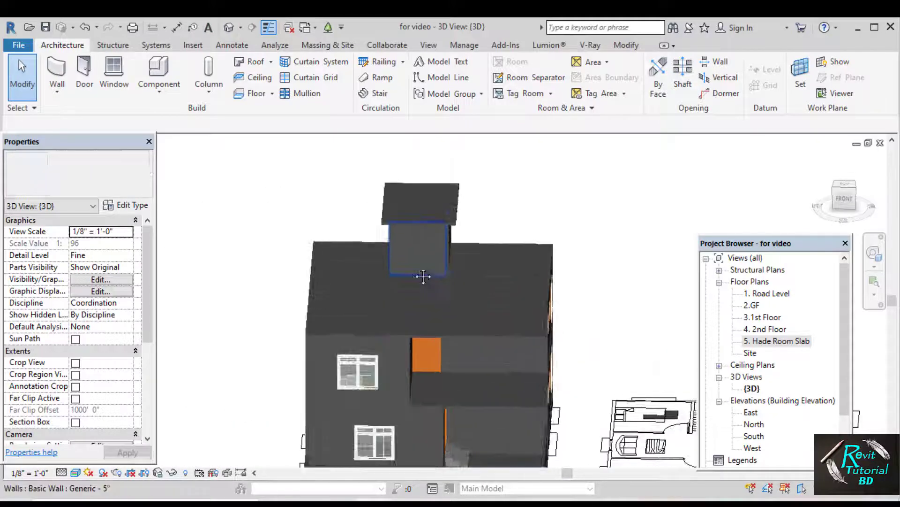
shift+middle_drag(423, 277, 415, 249)
scroll(398, 255, up, 4)
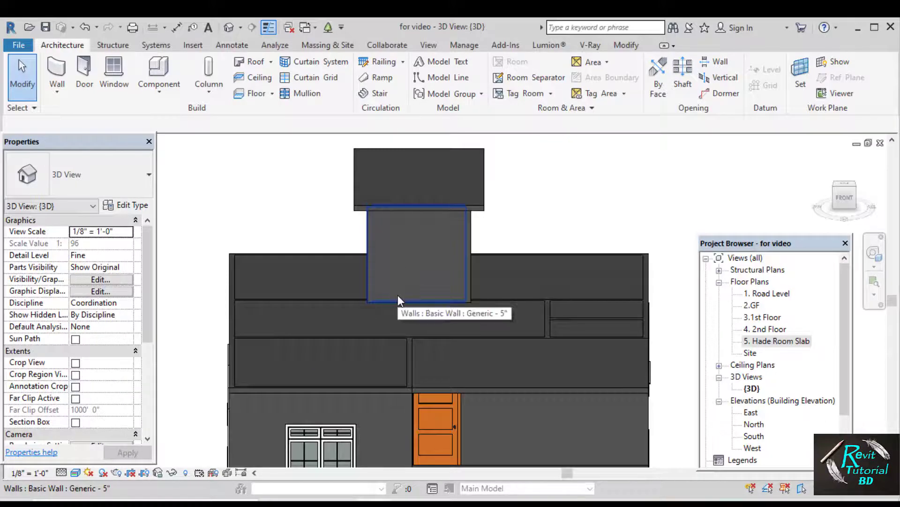
- In the 4. 2nd Floor plan, place a 2'6"x7' M_Door-Interior-Single-6_Panel-Wood door in the stairwell's lower wall, swinging outward and hinged on the right
double_click(768, 343)
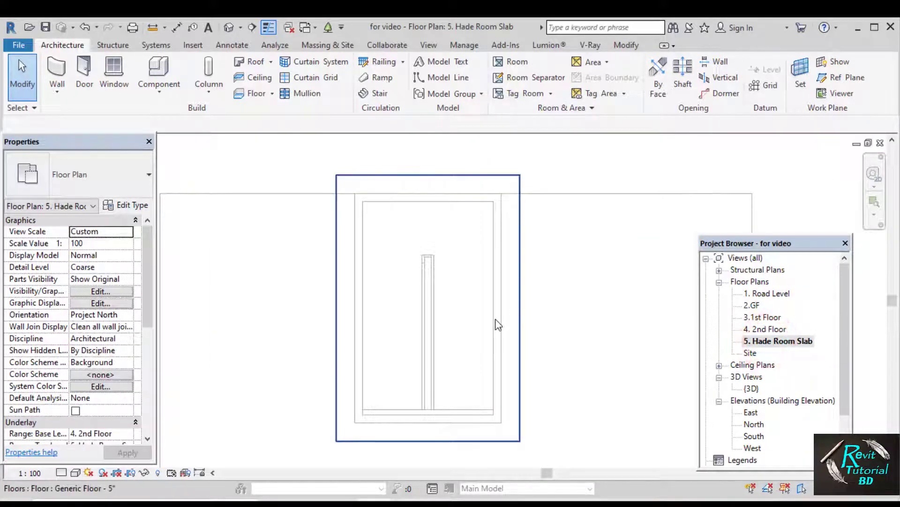
double_click(765, 329)
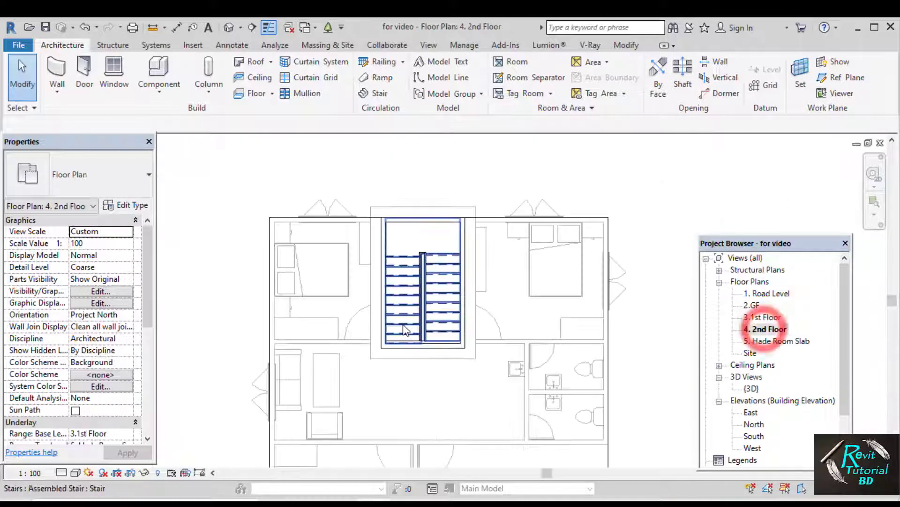
click(85, 74)
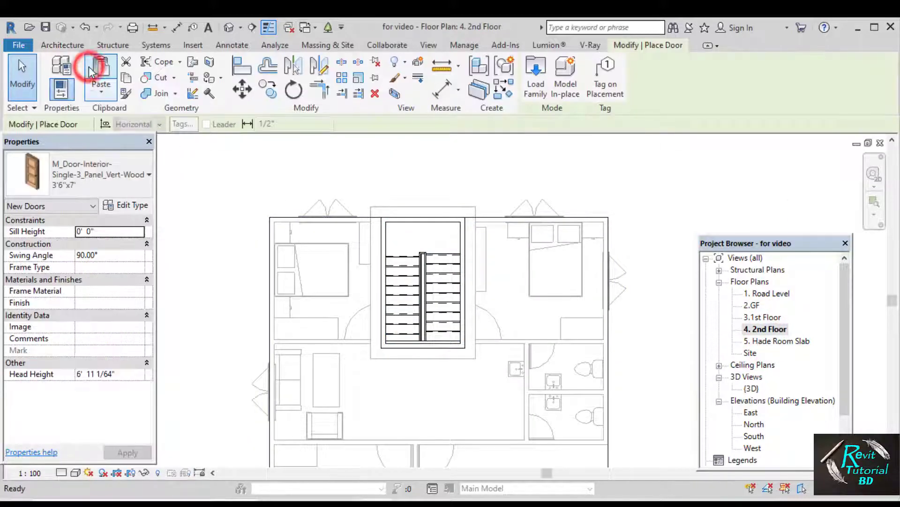
click(92, 189)
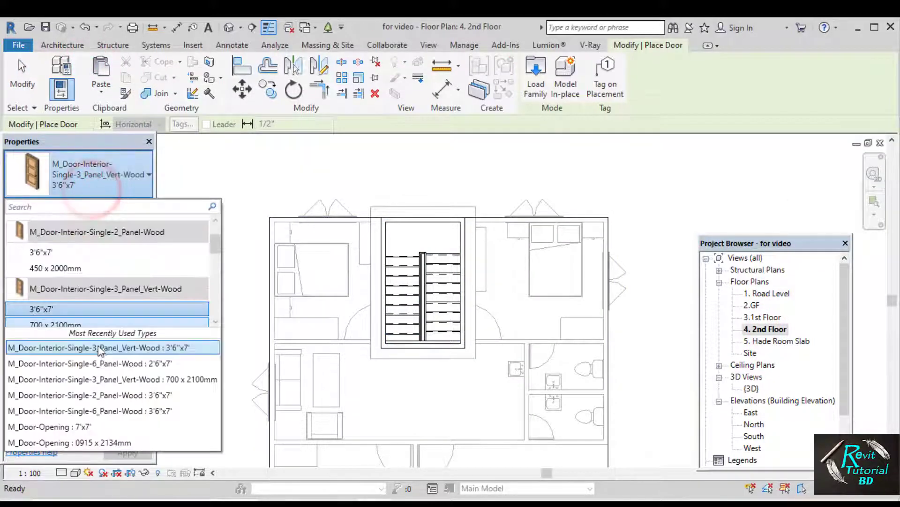
scroll(77, 272, down, 3)
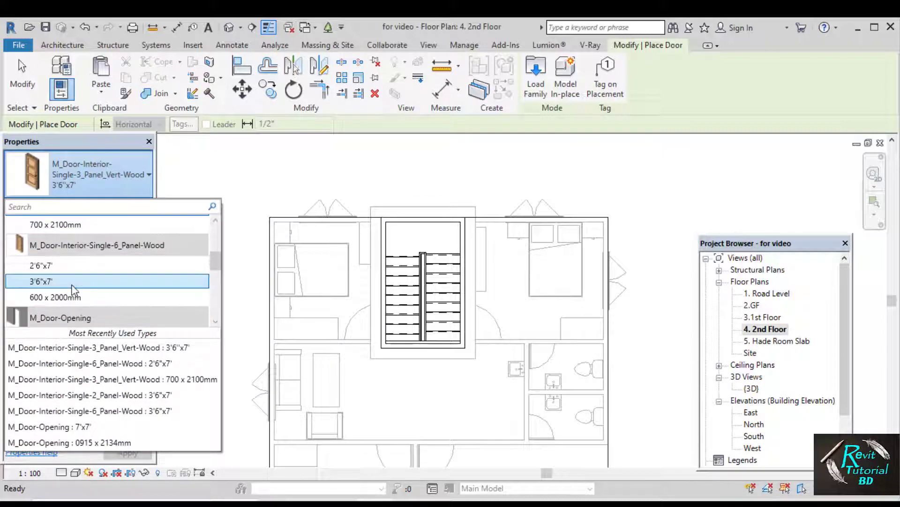
click(70, 265)
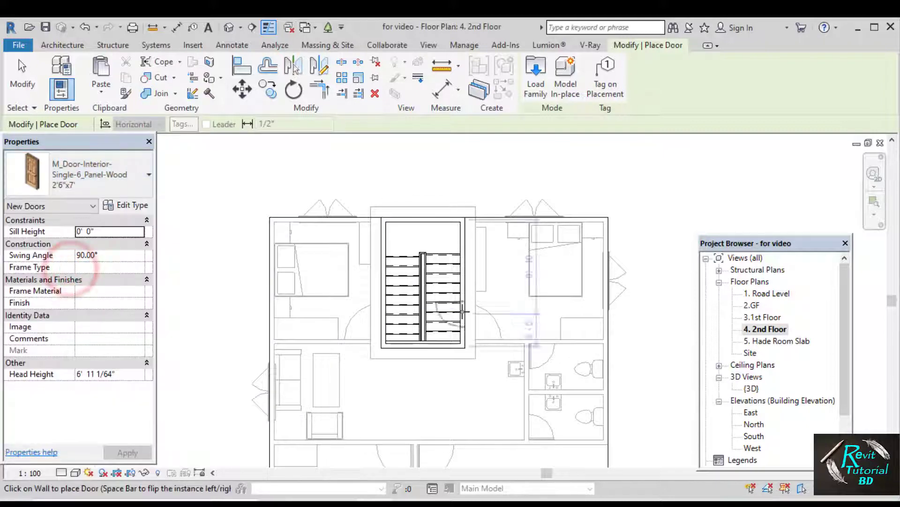
scroll(458, 328, up, 5)
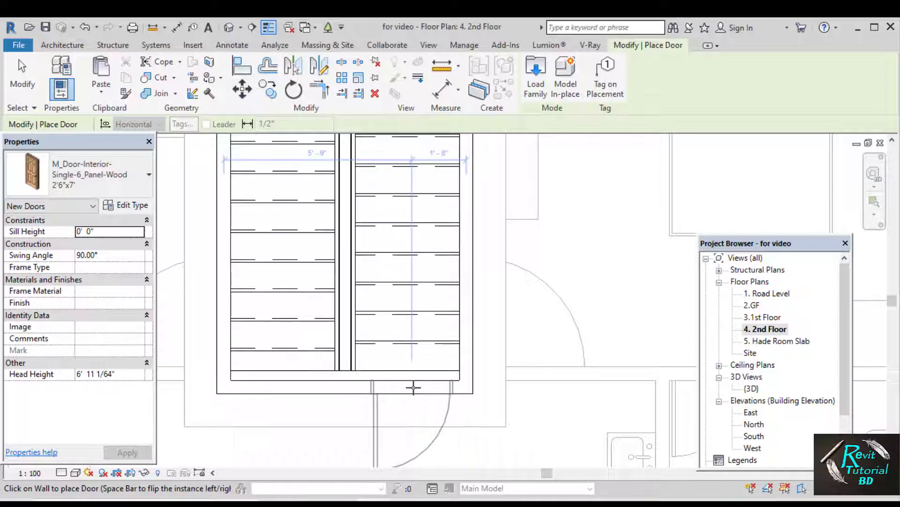
key(space)
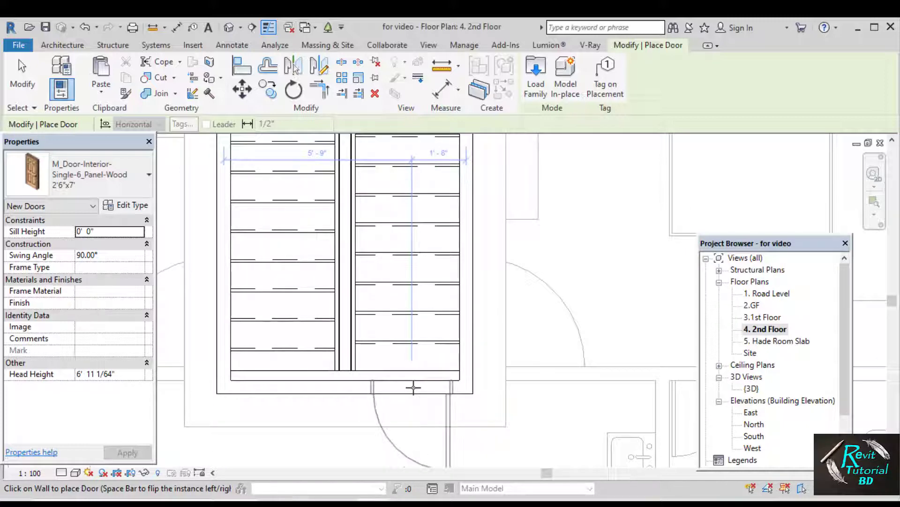
click(408, 385)
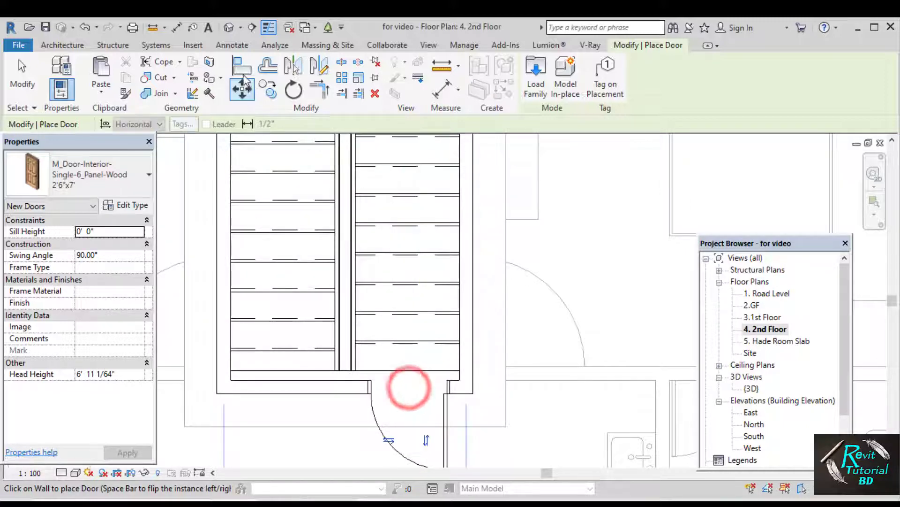
key(Escape)
key(Escape)
- Align the stairwell door's right edge with the inner face of the right-hand stairwell wall
scroll(463, 325, up, 3)
key(a)
key(l)
click(459, 347)
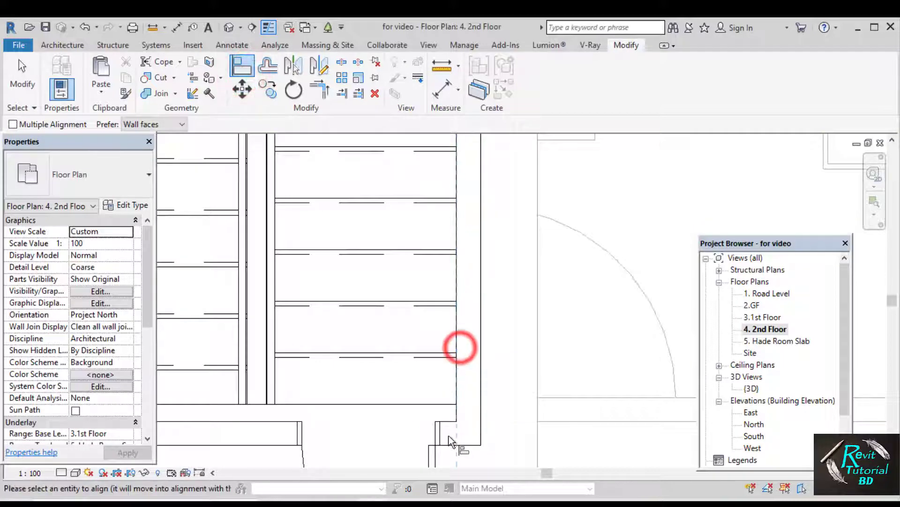
click(445, 433)
click(22, 70)
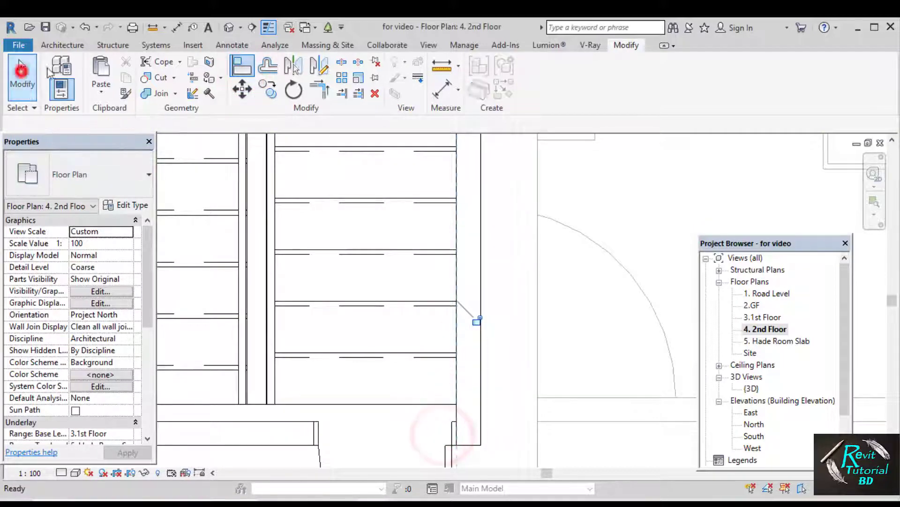
- Examine the stairwell door and the 2nd Floor slab from several angles in the 3D view
click(230, 28)
shift+middle_drag(388, 273, 436, 251)
scroll(529, 242, up, 1)
scroll(522, 246, down, 1)
middle_drag(619, 345, 505, 320)
scroll(495, 283, down, 1)
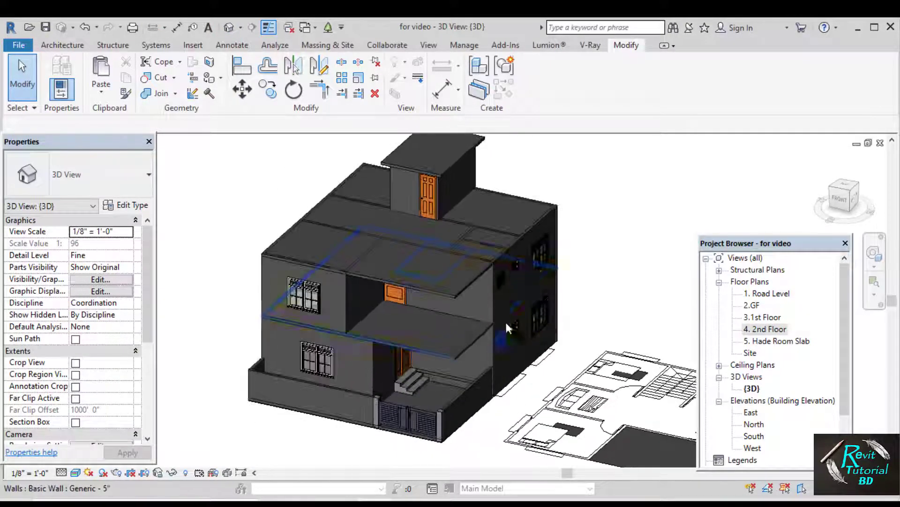
shift+middle_drag(501, 356, 685, 206)
scroll(703, 188, up, 2)
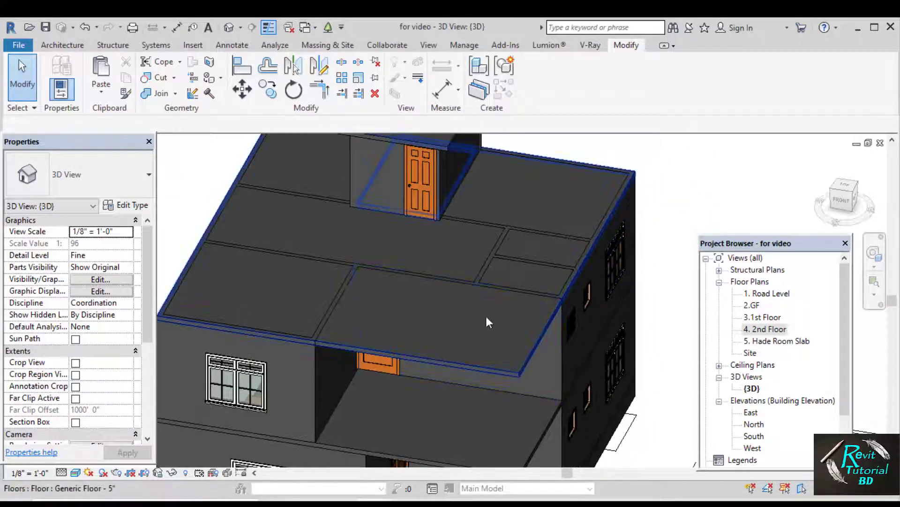
- Select the 2nd Floor slab and open its boundary for editing in the 4. 2nd Floor plan
click(463, 329)
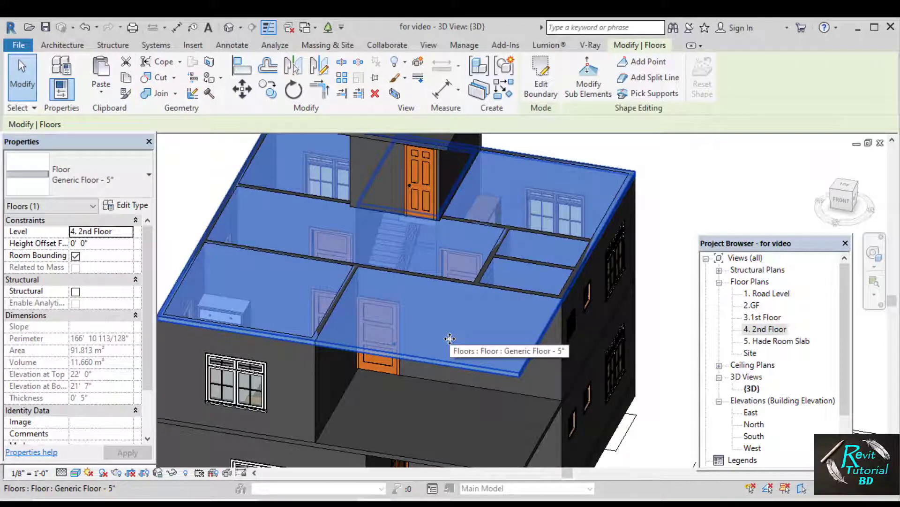
double_click(767, 330)
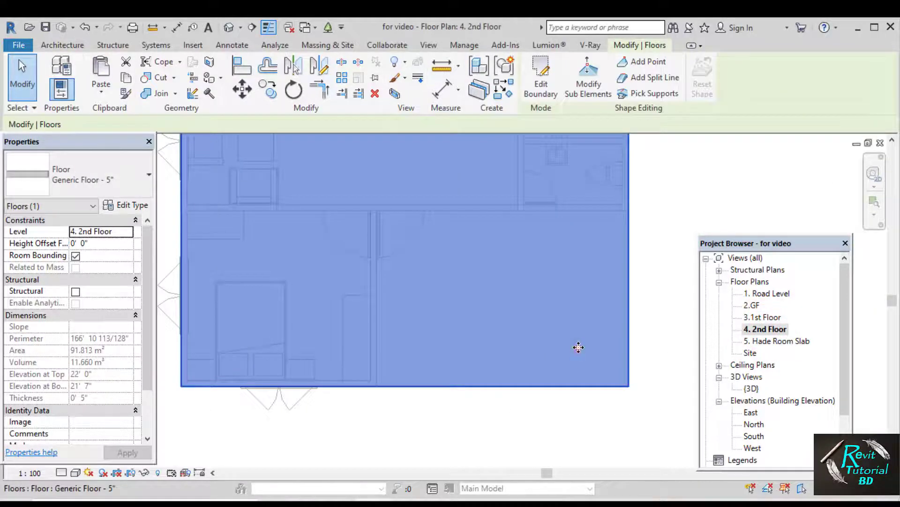
click(579, 347)
click(680, 328)
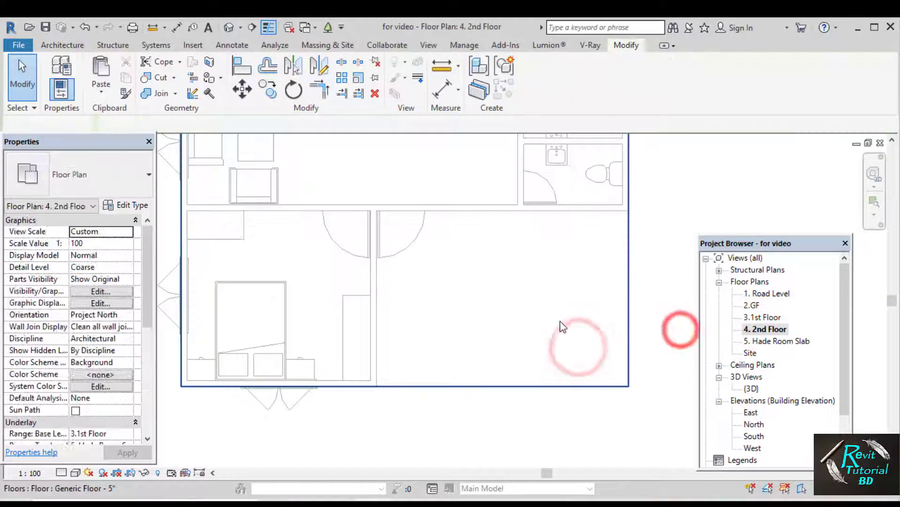
click(560, 321)
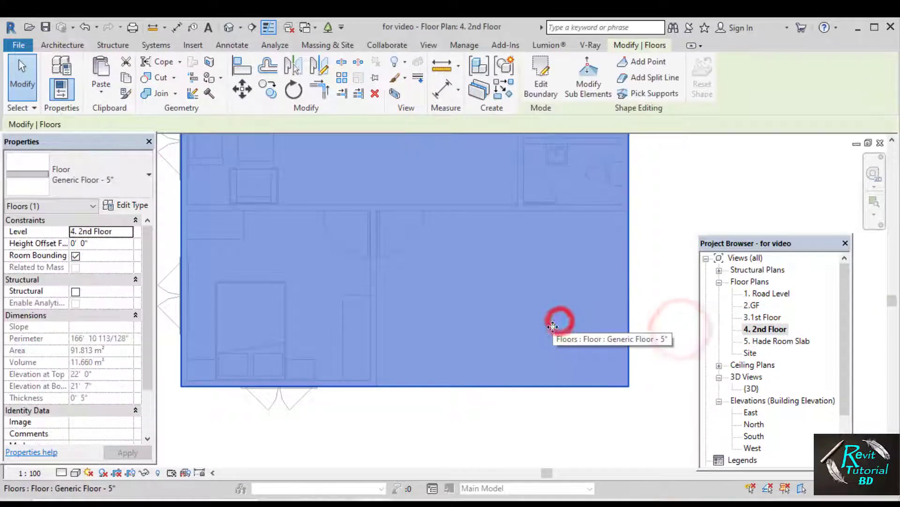
click(541, 87)
middle_drag(559, 243, 518, 226)
scroll(550, 312, up, 2)
scroll(551, 313, down, 1)
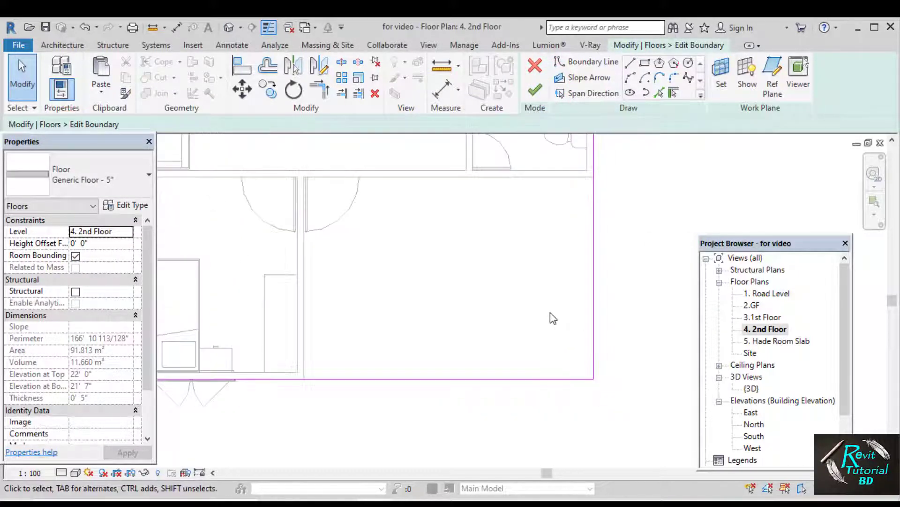
middle_drag(551, 308, 552, 344)
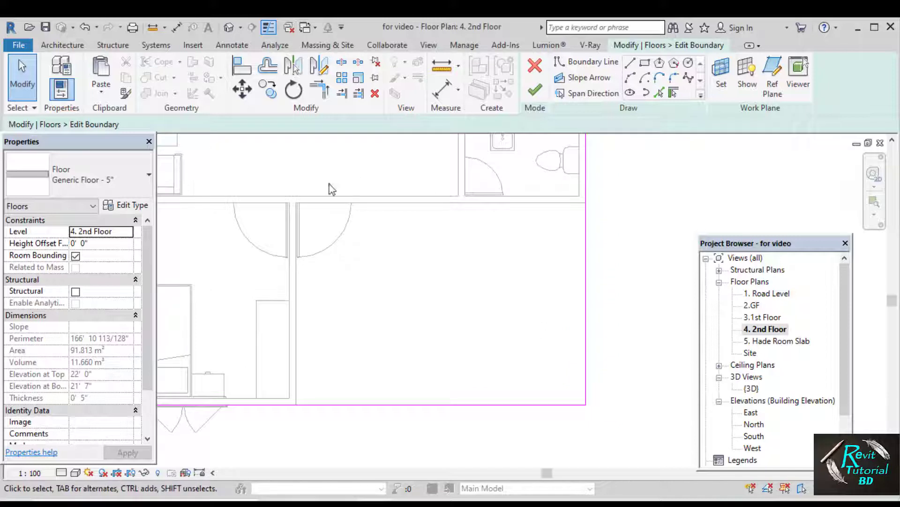
- Offset the 2nd Floor slab's right boundary line inward twice and its lower boundary line inward once, each by 1' 0"
click(271, 75)
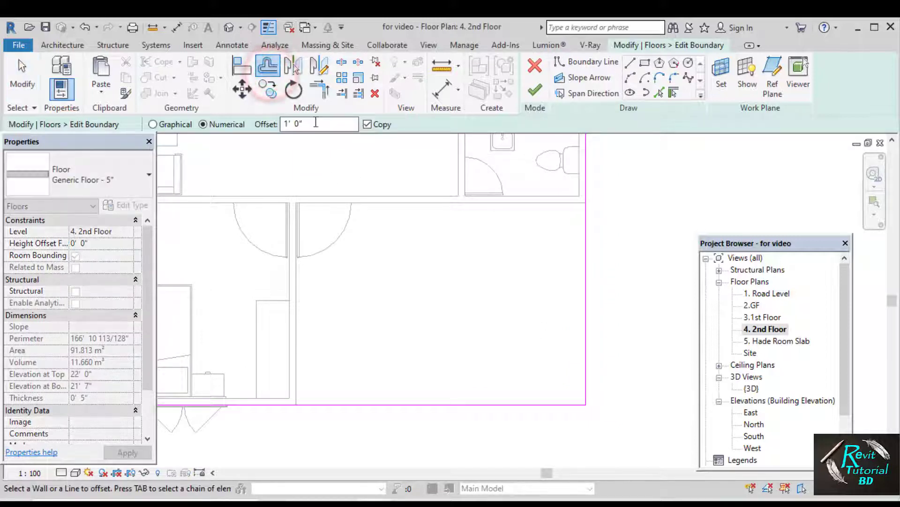
click(582, 260)
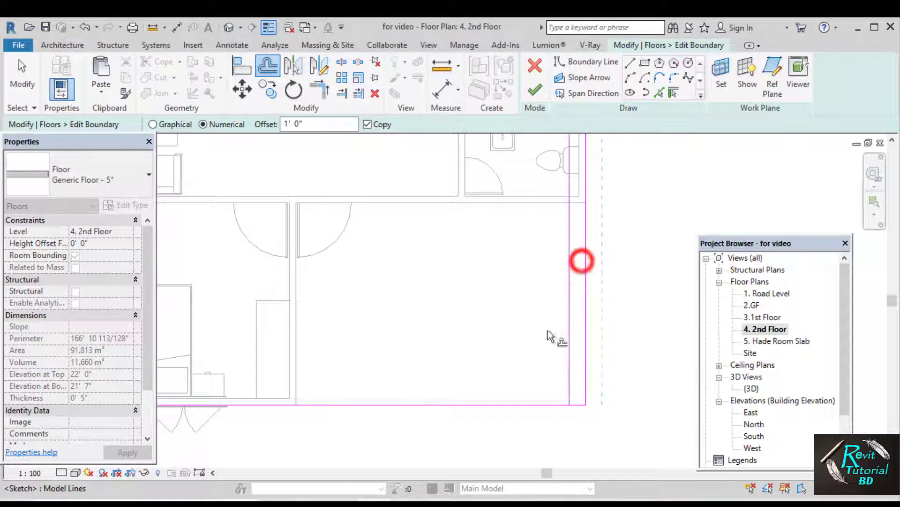
click(522, 401)
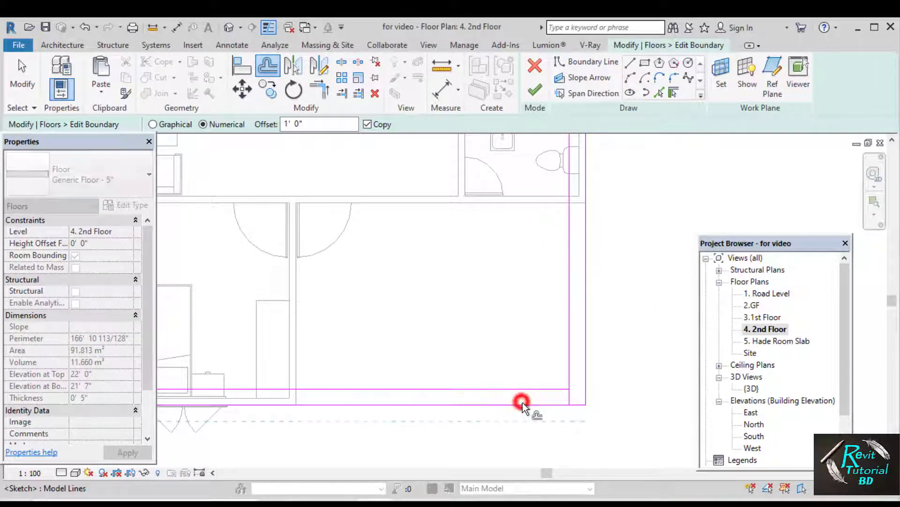
click(565, 300)
middle_drag(464, 310, 407, 301)
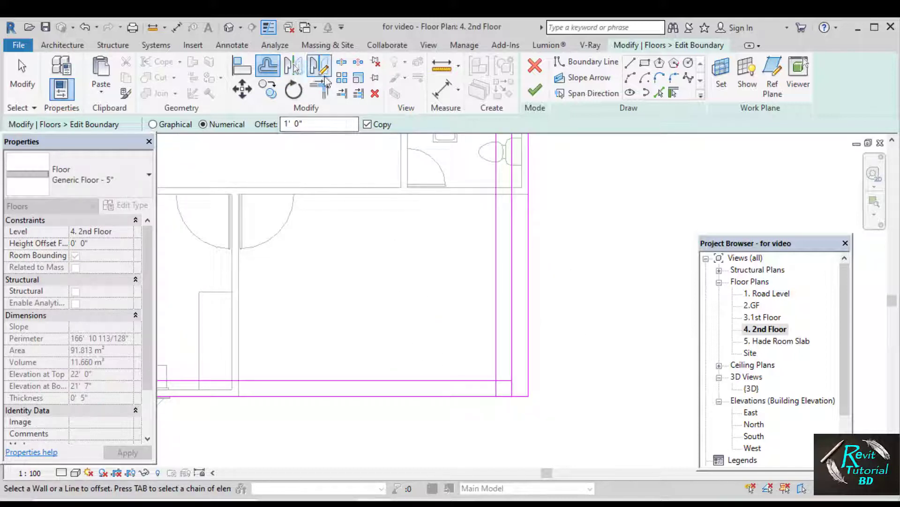
- Trim the innermost vertical offset line and the lower offset line to a corner, keeping the short segment between the vertical lines
click(317, 92)
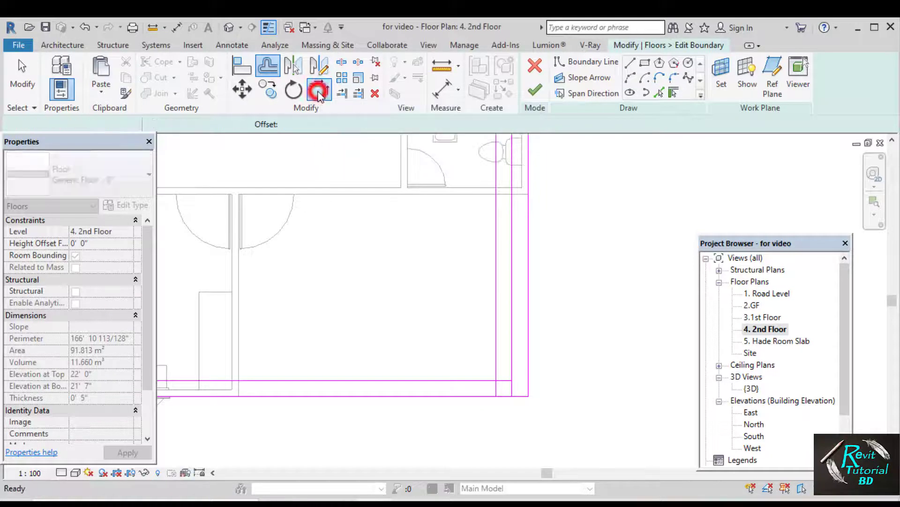
click(495, 364)
click(503, 380)
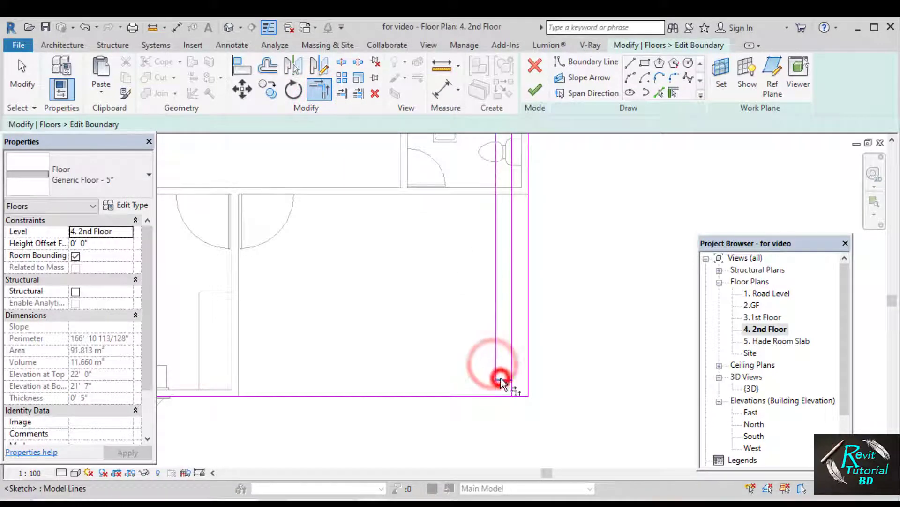
middle_drag(503, 308, 501, 348)
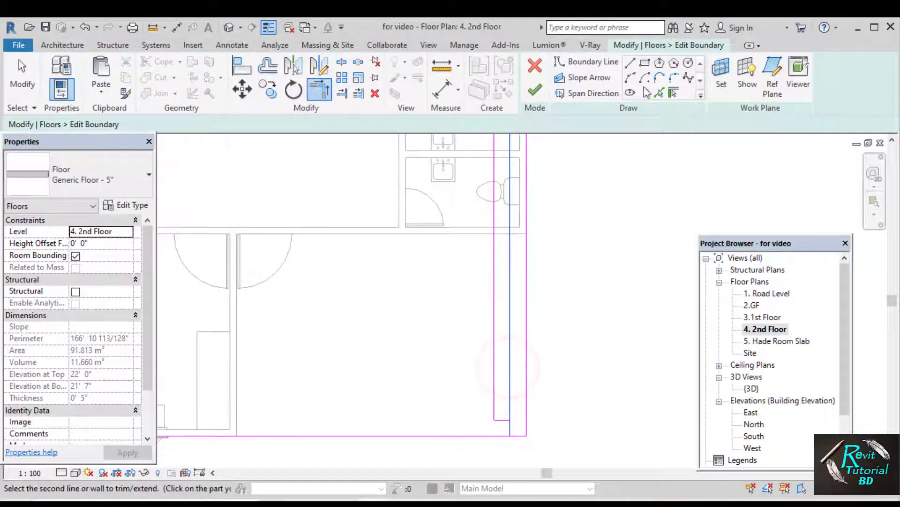
- Draw a short boundary line between the two vertical offset lines, about 2' below the bathroom's lower wall
click(631, 63)
scroll(510, 263, up, 2)
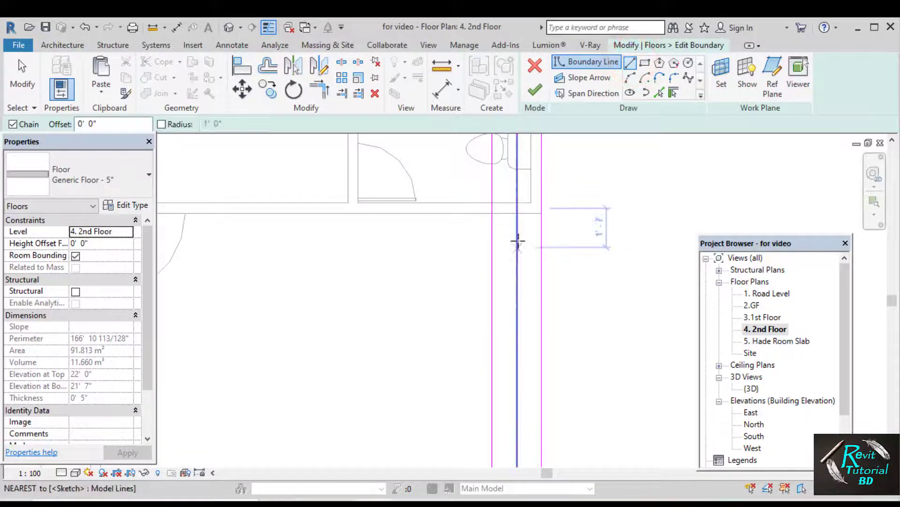
scroll(518, 215, down, 1)
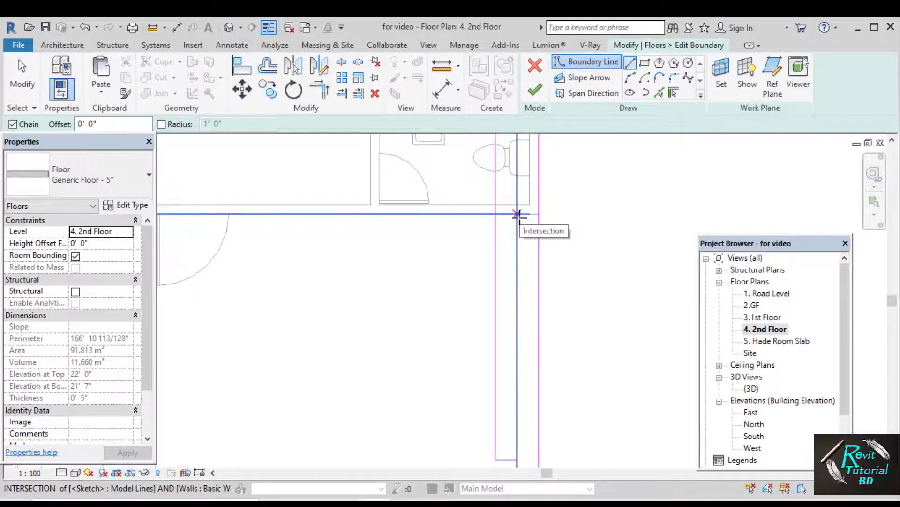
click(518, 249)
click(497, 252)
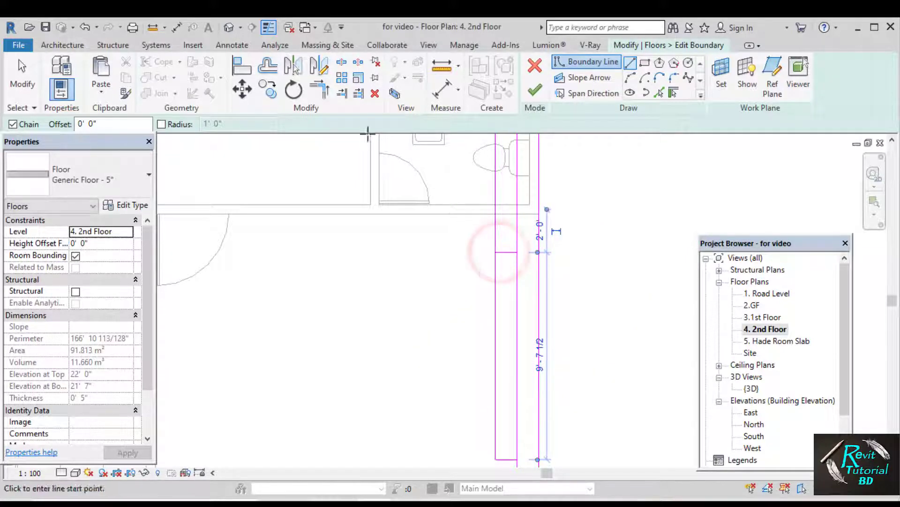
- Trim both upper corners of the narrow strip so its vertical lines end at the short top line
click(320, 89)
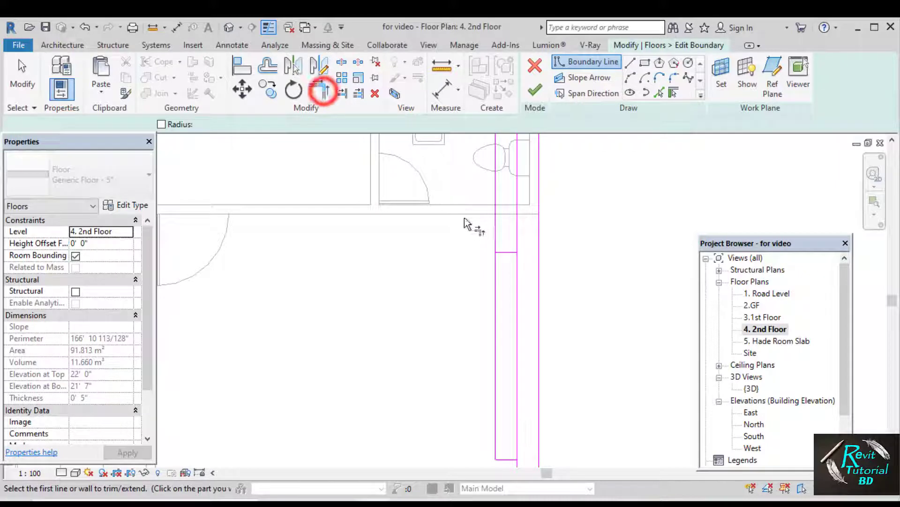
click(496, 261)
click(510, 252)
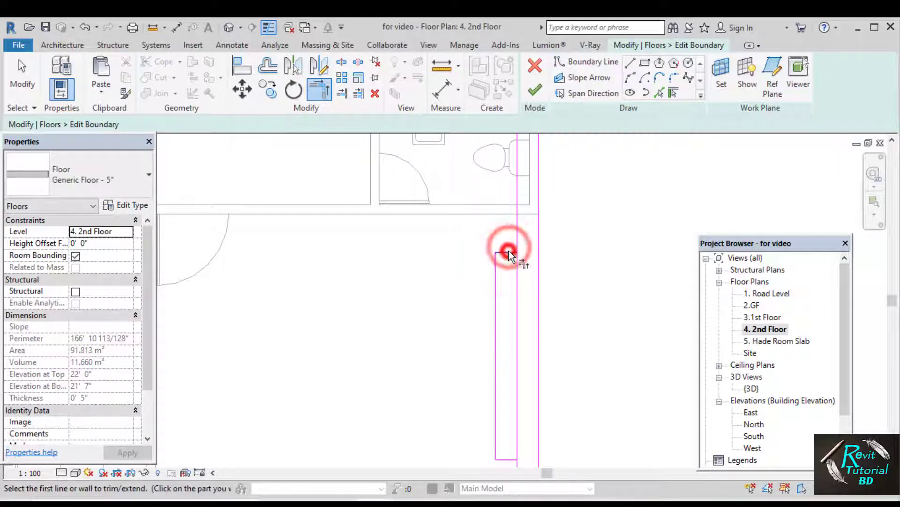
click(514, 262)
scroll(514, 263, down, 3)
scroll(513, 261, up, 2)
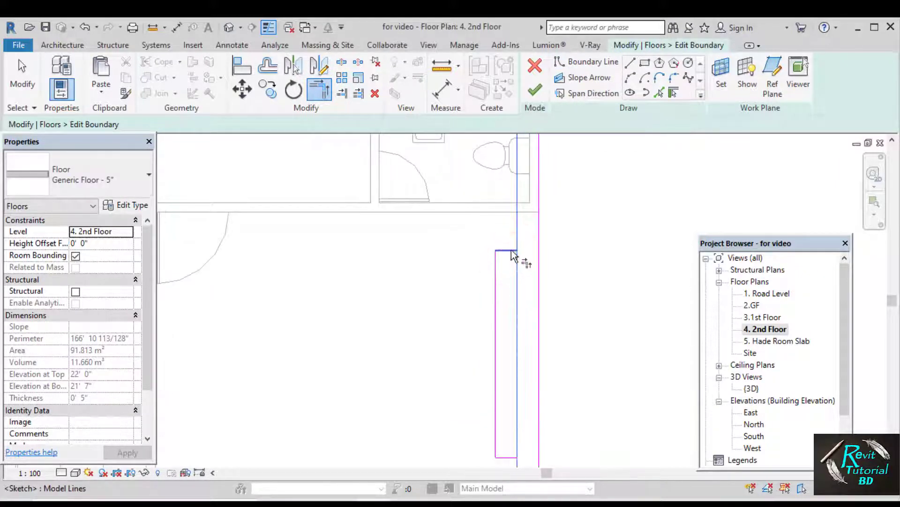
click(511, 252)
key(Escape)
key(Escape)
- Trim the strip's lower-right corner to close the narrow rectangular opening
drag(488, 242, 529, 431)
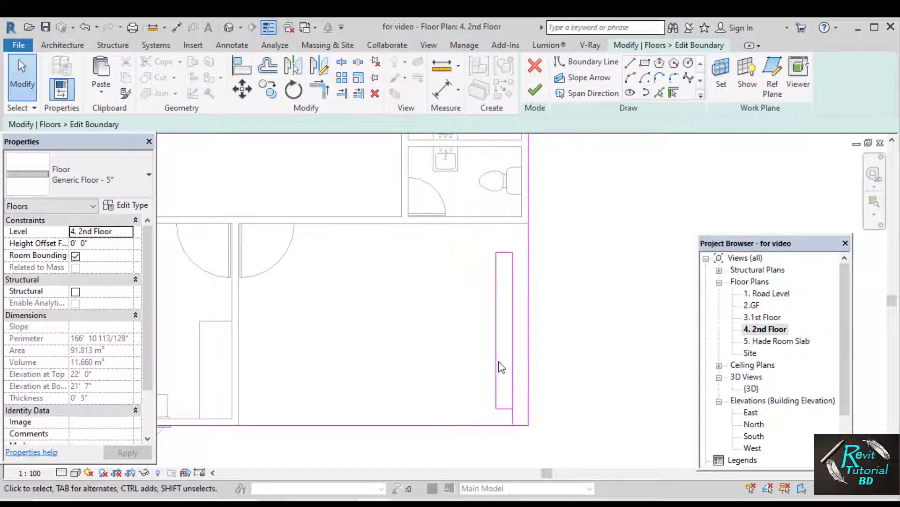
scroll(519, 428, up, 2)
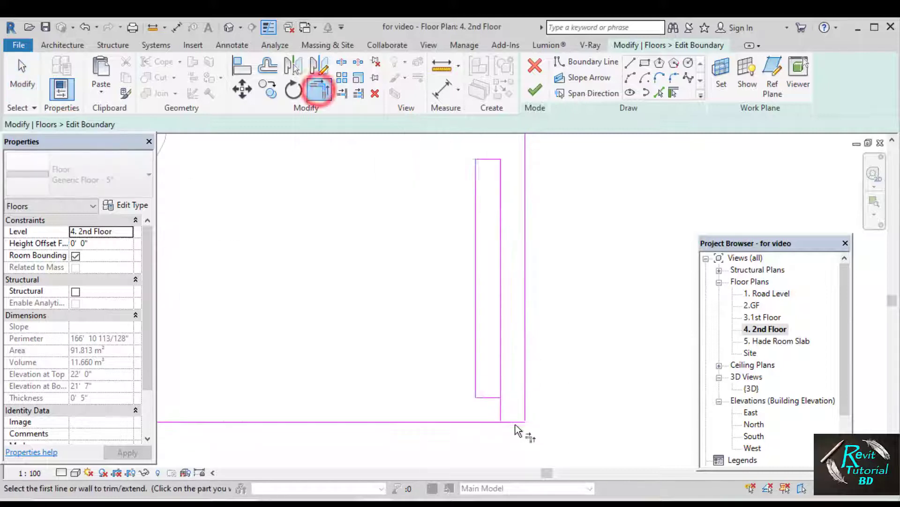
click(487, 398)
click(500, 377)
scroll(500, 376, down, 3)
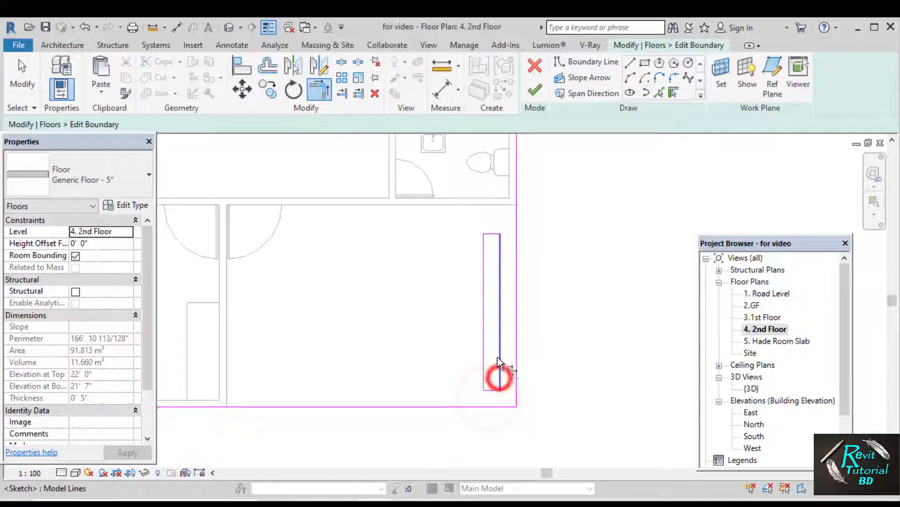
key(Escape)
scroll(477, 259, up, 2)
scroll(533, 257, down, 2)
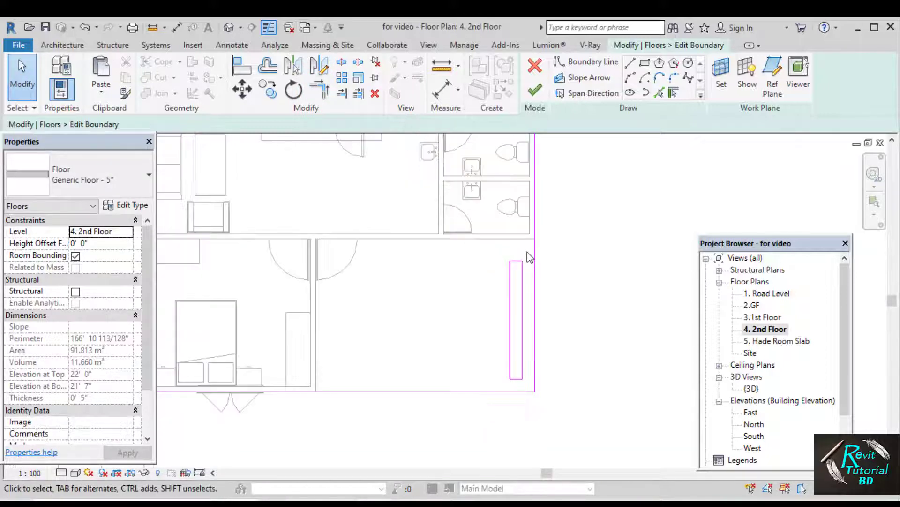
- Make five copies of the strip opening toward the left, with gaps equal to the strip's width, and finish the slab boundary
drag(527, 250, 486, 391)
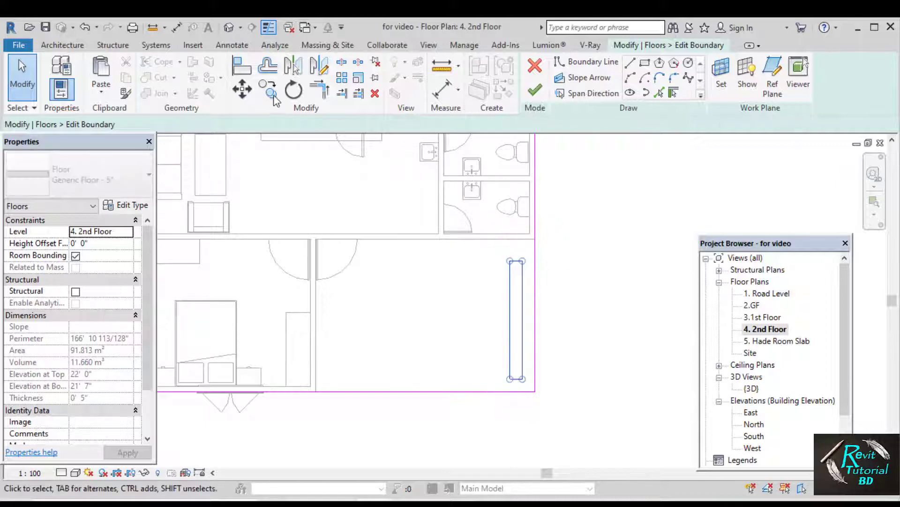
click(268, 89)
click(244, 124)
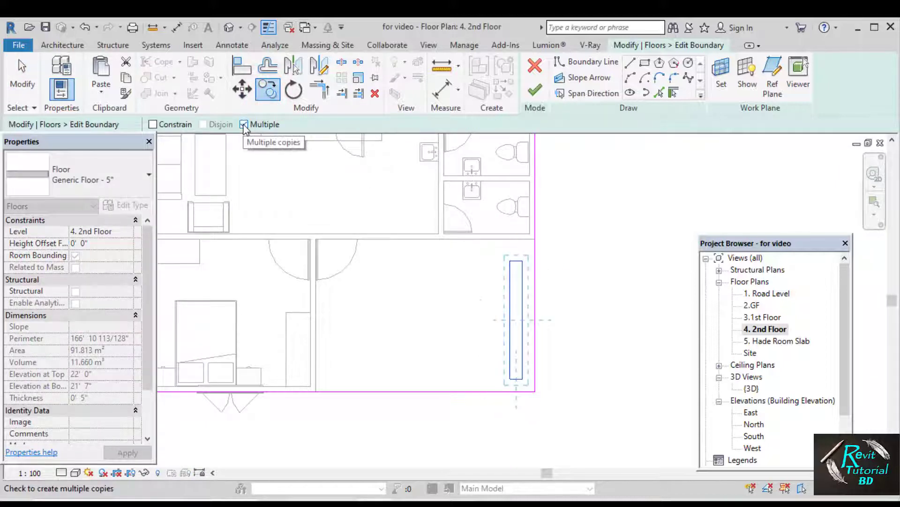
scroll(531, 379, up, 3)
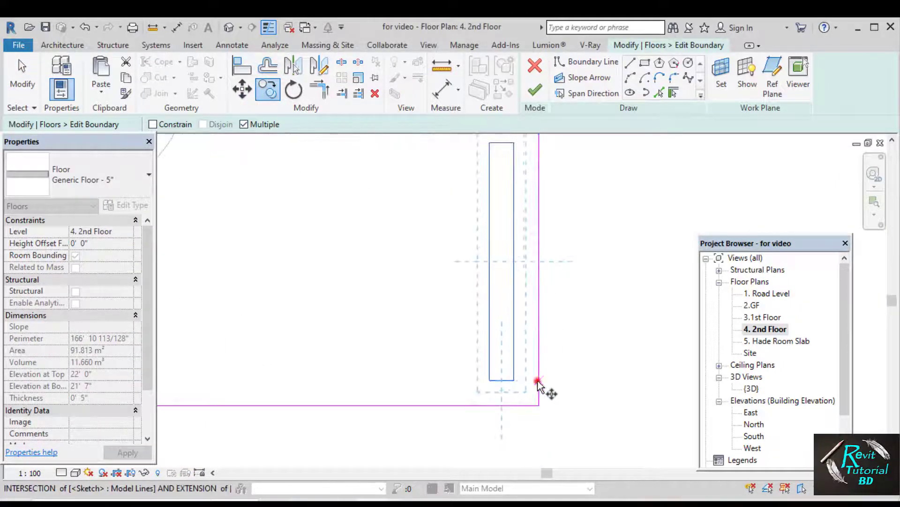
click(538, 381)
click(489, 380)
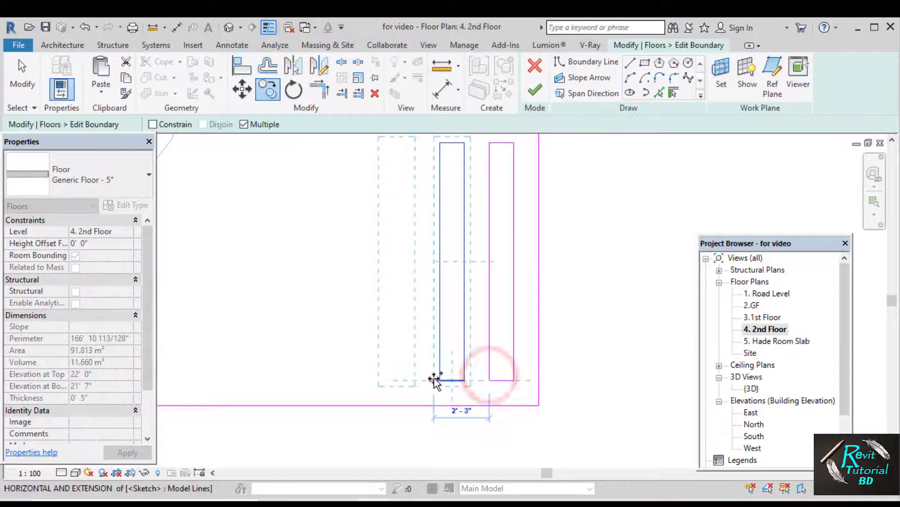
click(438, 378)
click(392, 379)
middle_drag(392, 378, 540, 390)
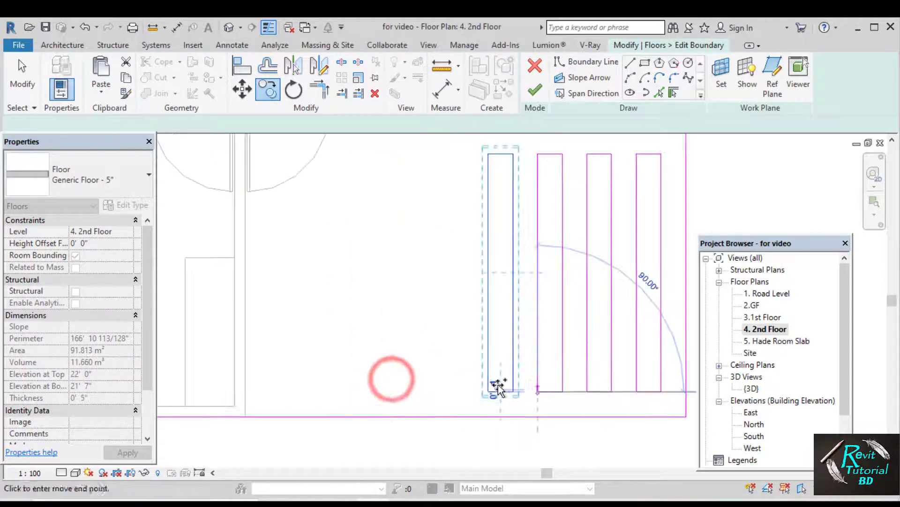
click(484, 387)
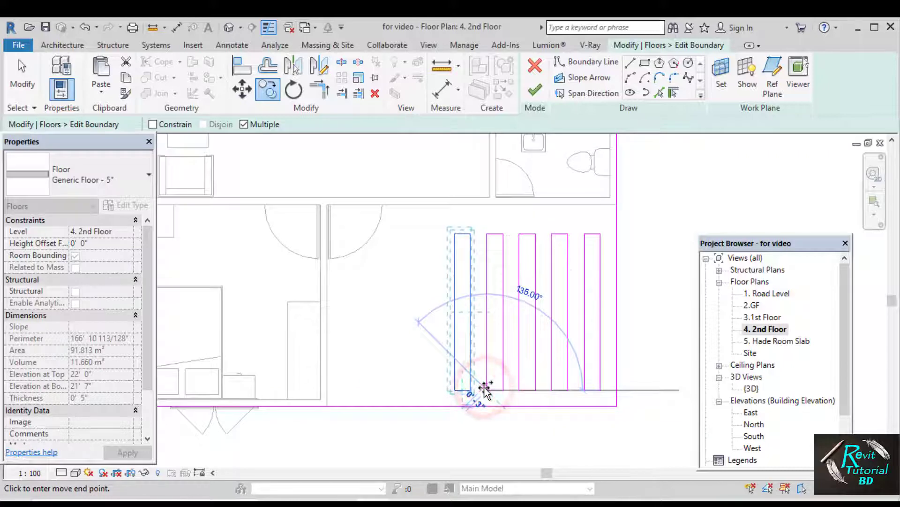
click(454, 387)
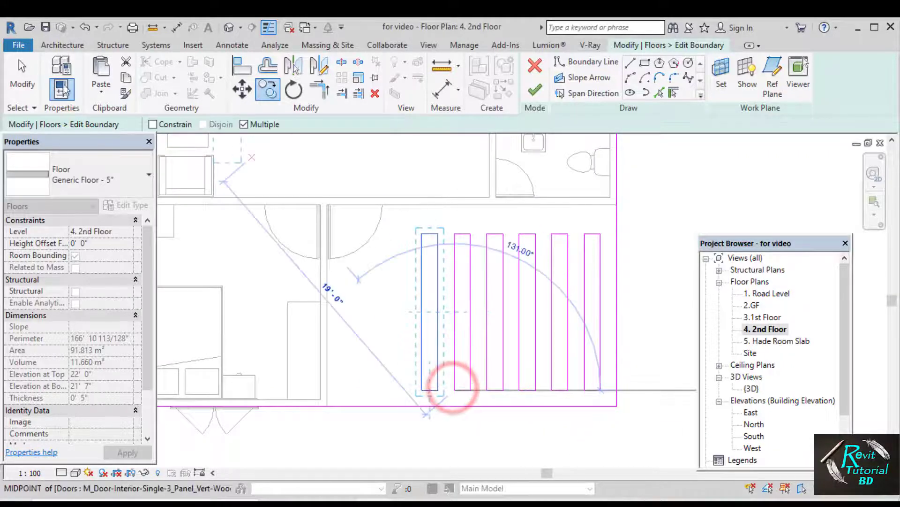
key(Escape)
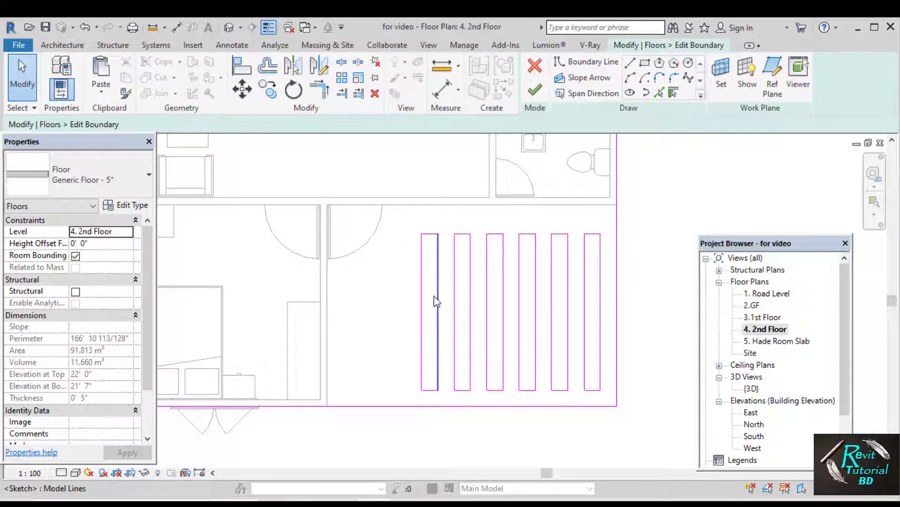
click(536, 90)
click(661, 223)
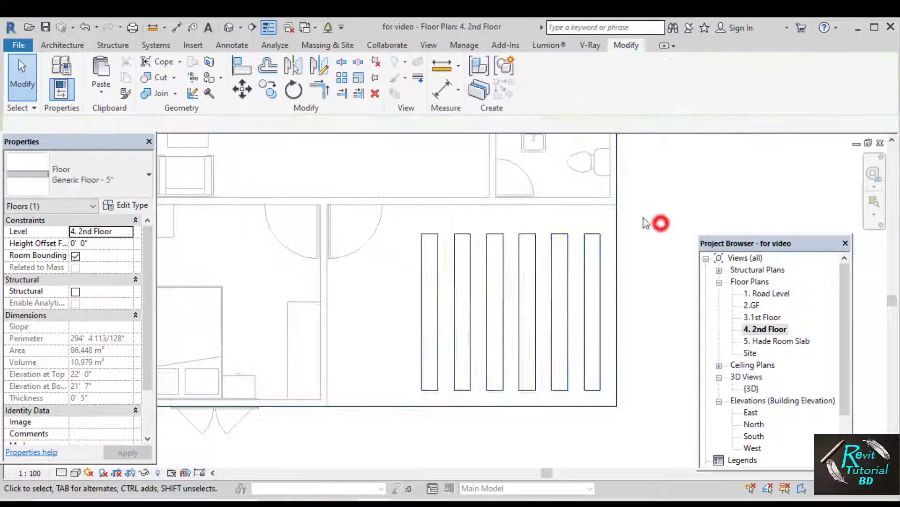
- Examine the slab's strip openings and the stairwell roof from several angles in the 3D view
click(228, 28)
shift+middle_drag(368, 227, 449, 264)
scroll(372, 302, up, 2)
scroll(372, 302, down, 2)
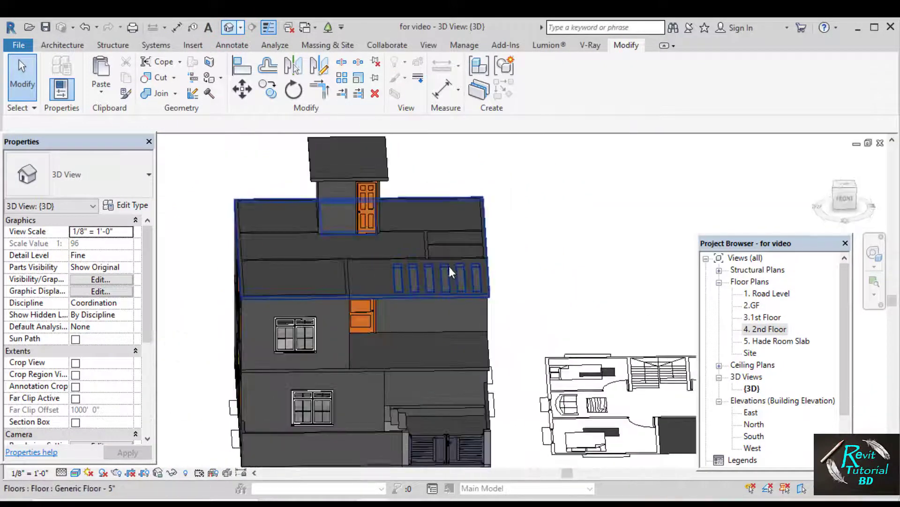
scroll(449, 264, up, 3)
scroll(515, 252, down, 2)
shift+middle_drag(514, 252, 401, 257)
scroll(430, 319, down, 3)
scroll(401, 257, up, 2)
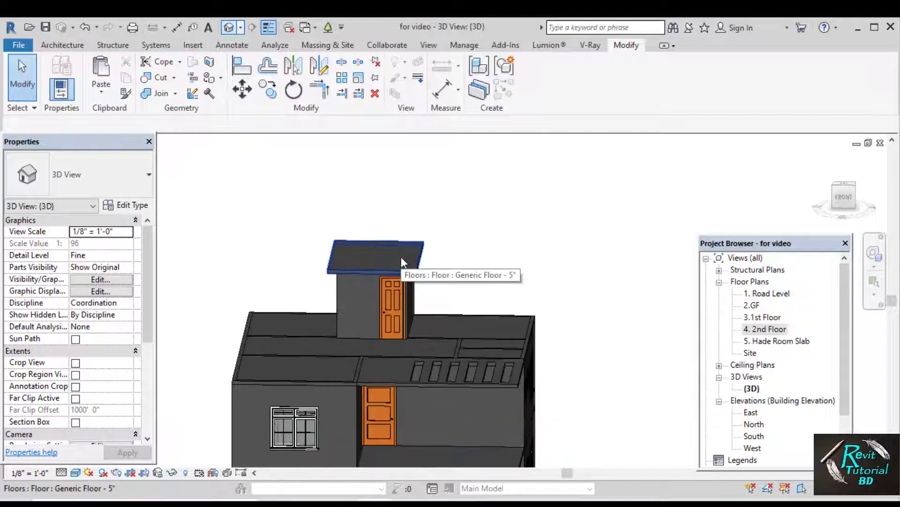
scroll(401, 257, down, 1)
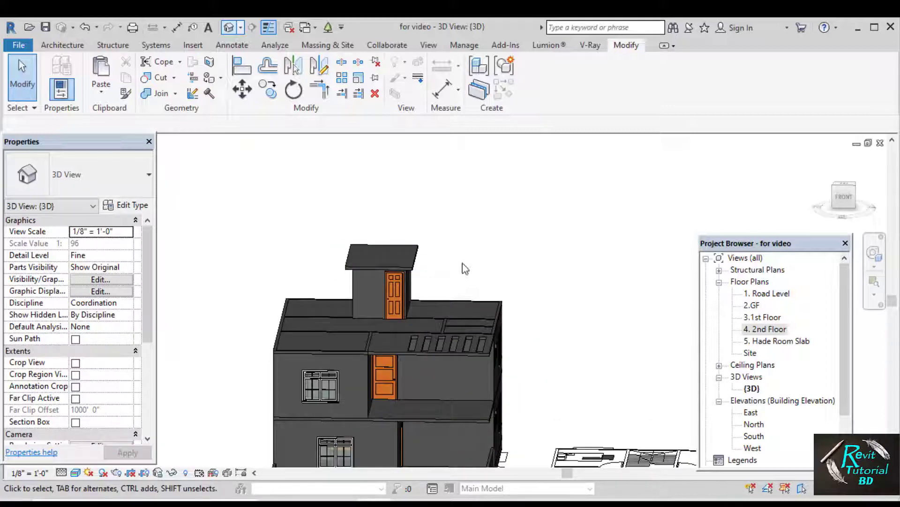
scroll(465, 269, up, 2)
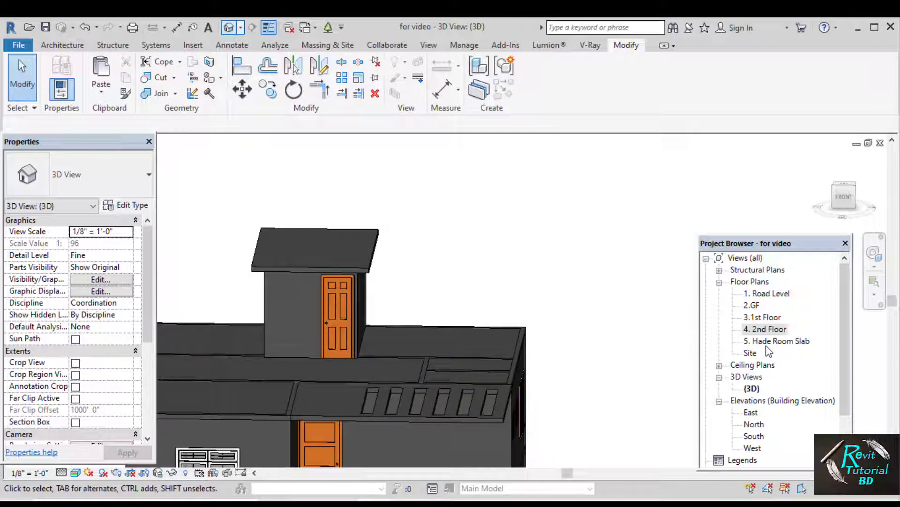
- In the 5. Hade Room Slab plan, select the stairwell roof slab and open its boundary for editing
double_click(776, 341)
click(381, 289)
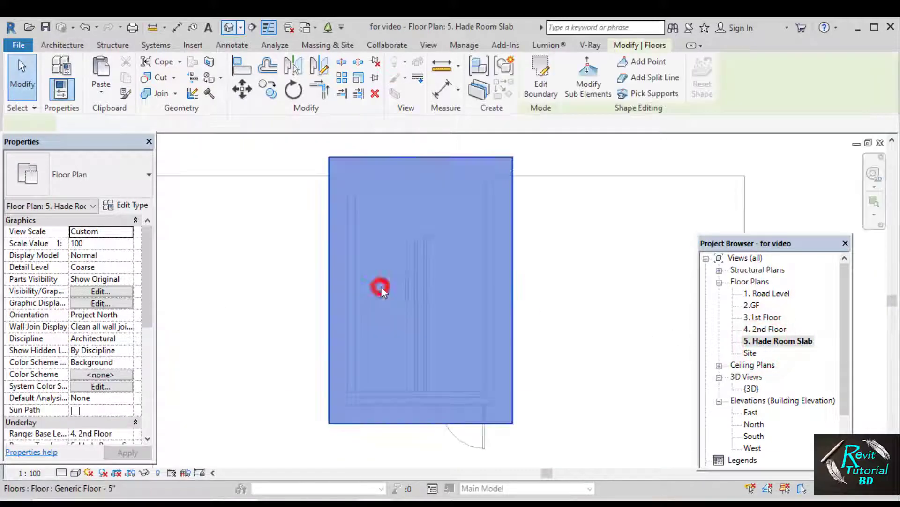
click(540, 77)
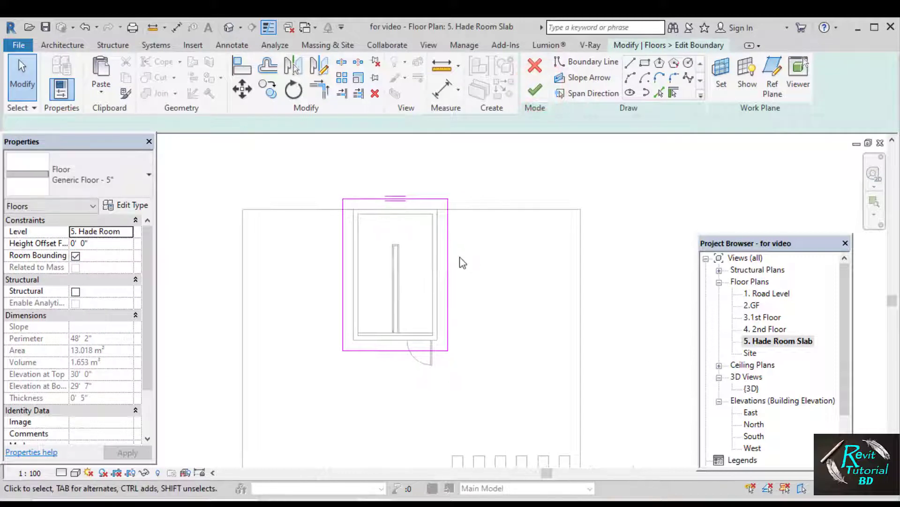
scroll(458, 267, up, 2)
- Align the roof slab's right boundary line with the right edge of the 2nd Floor slab
click(246, 75)
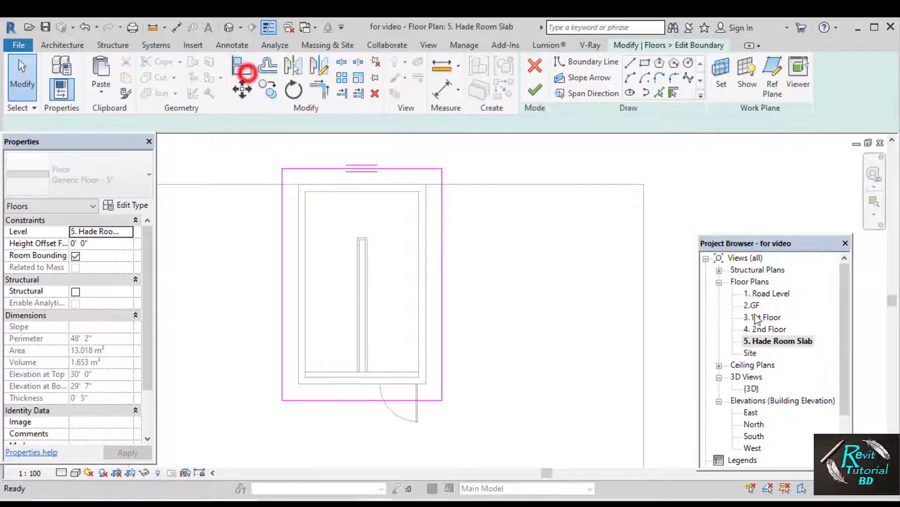
click(645, 258)
click(445, 253)
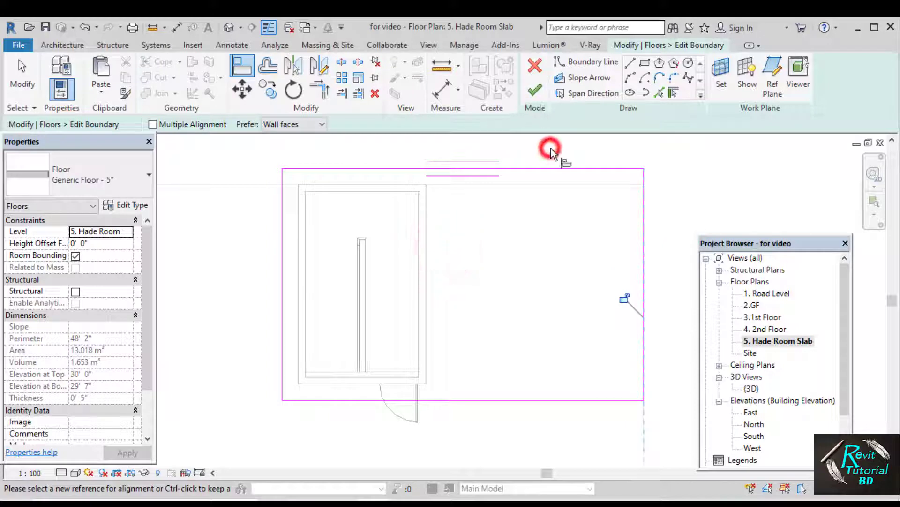
scroll(551, 148, down, 2)
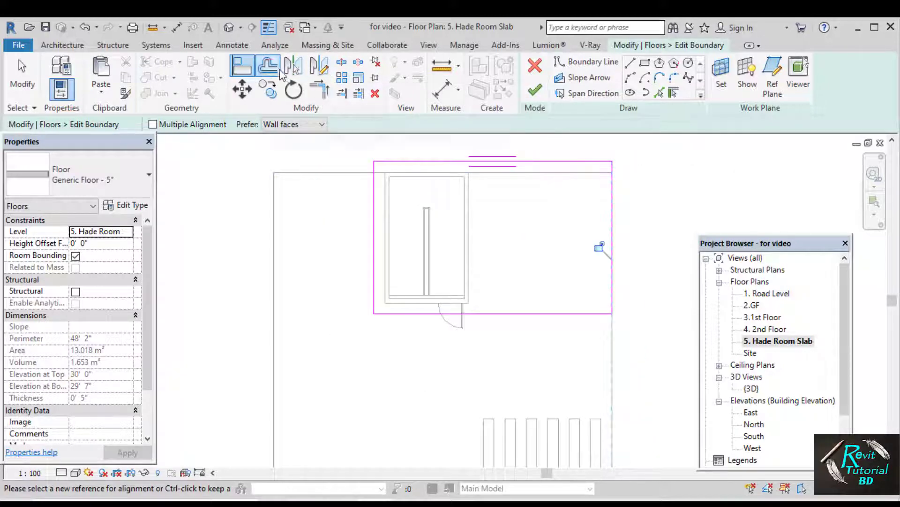
- Offset copies of the roof slab's right and lower boundary lines 1' 0" inward, and the new vertical line another 1' 0" inward
click(280, 71)
scroll(610, 229, up, 1)
click(609, 228)
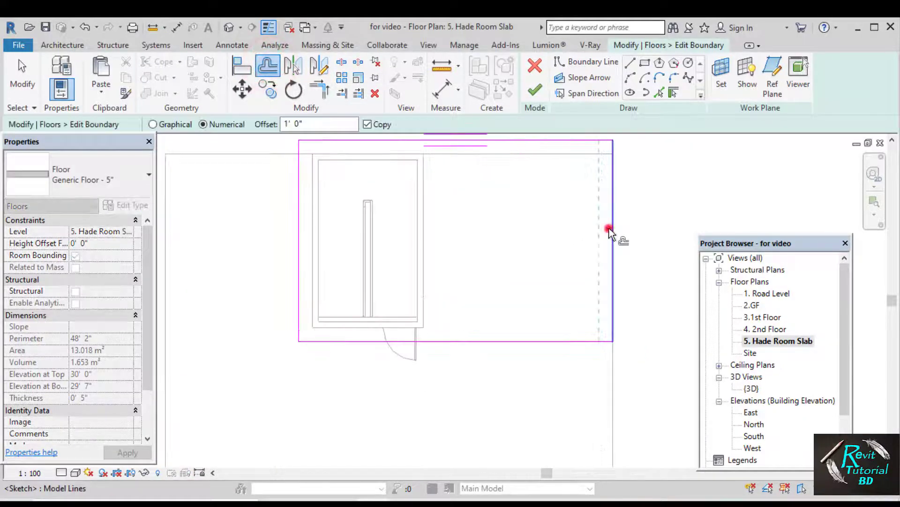
click(561, 338)
middle_drag(522, 332, 469, 357)
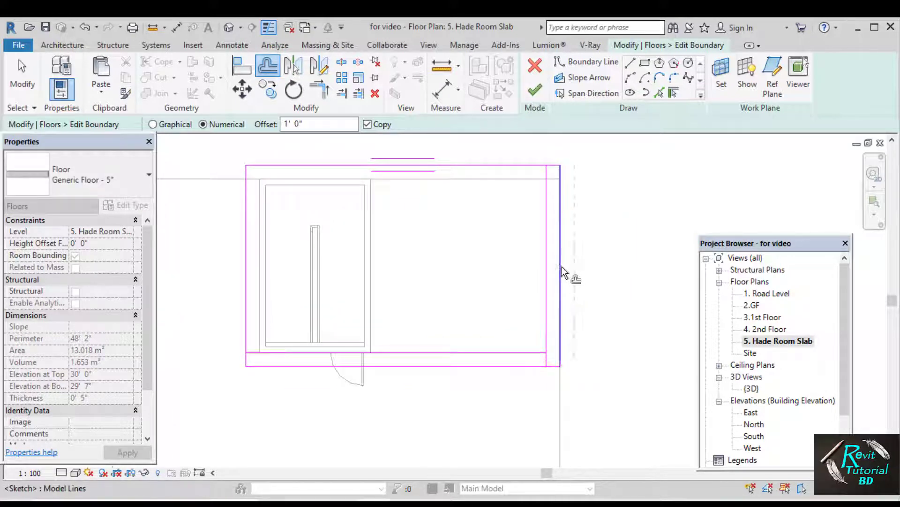
scroll(556, 278, up, 2)
click(543, 290)
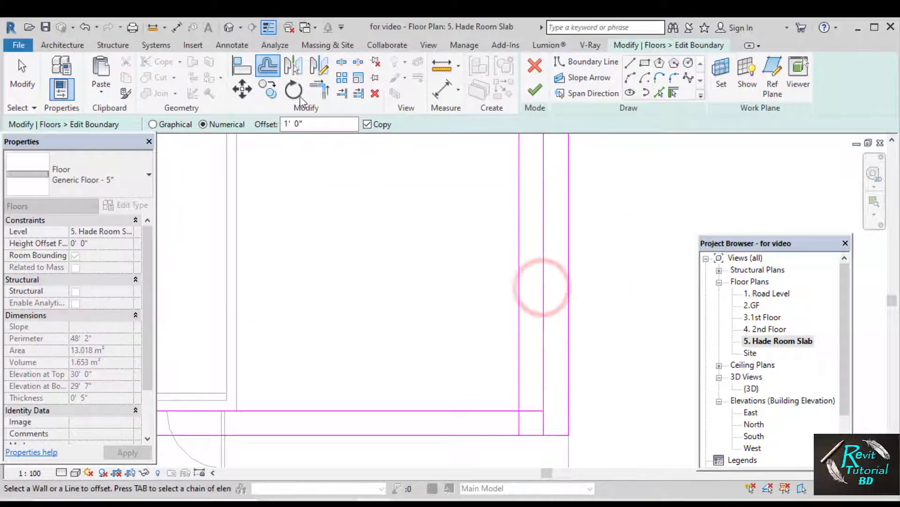
- Trim both inner vertical lines to the inner horizontal line to form the strip opening's two lower corners
click(323, 91)
click(528, 411)
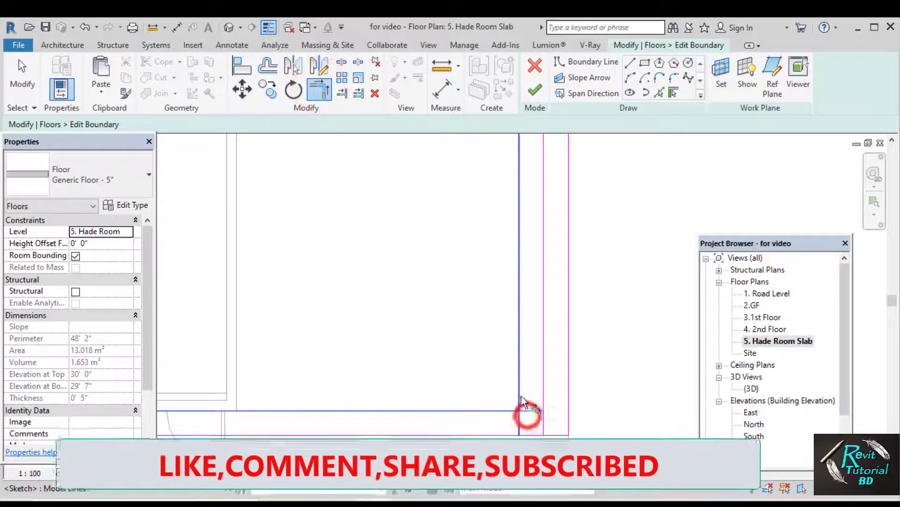
click(520, 394)
click(533, 411)
click(542, 401)
scroll(492, 338, down, 4)
scroll(487, 225, up, 4)
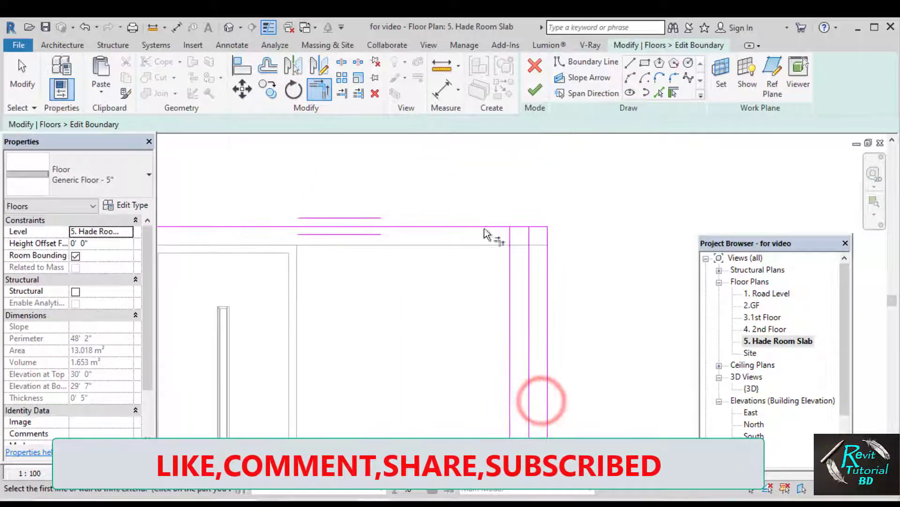
- Close the strip opening with a boundary line about 2' 2 1/2" below the slab's upper edge and trim both upper corners
click(630, 64)
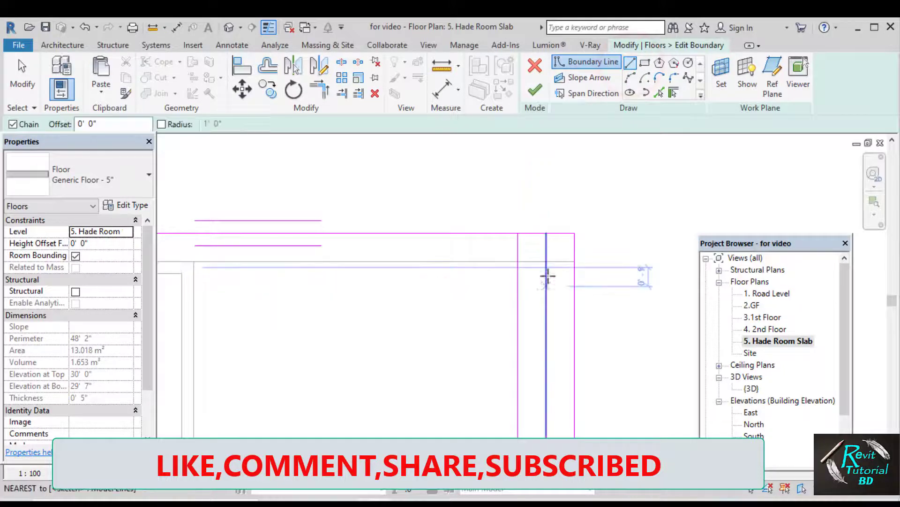
middle_drag(549, 258, 565, 206)
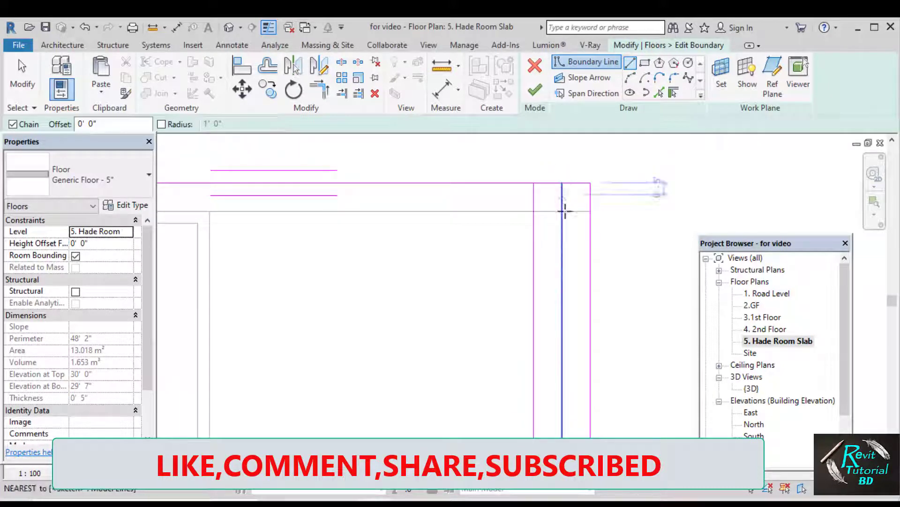
click(559, 246)
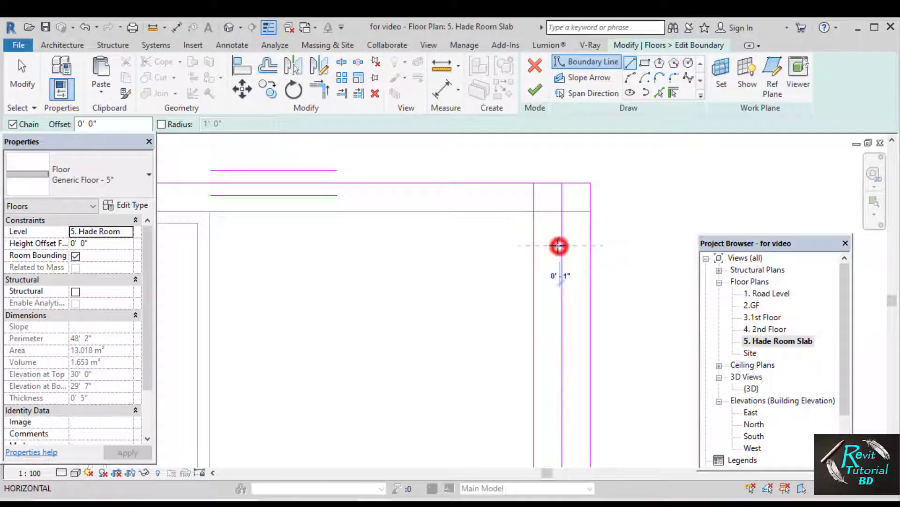
click(531, 246)
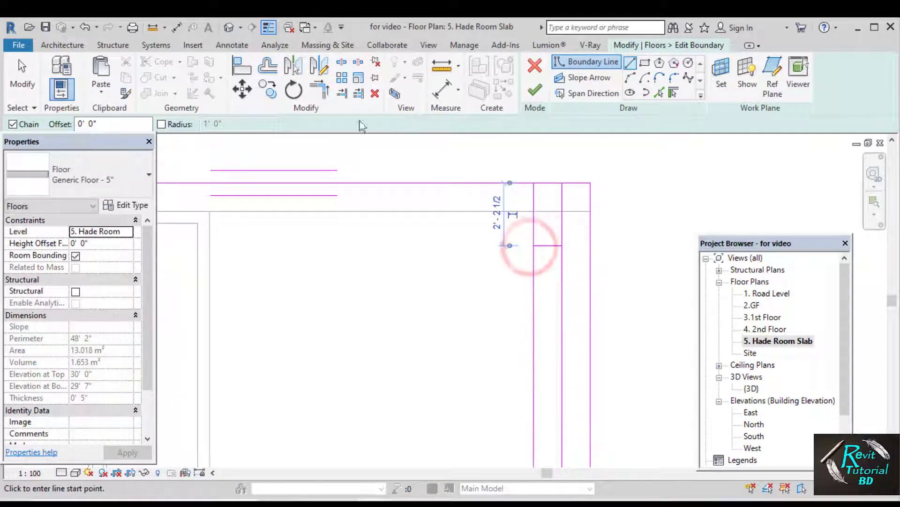
click(319, 89)
click(544, 246)
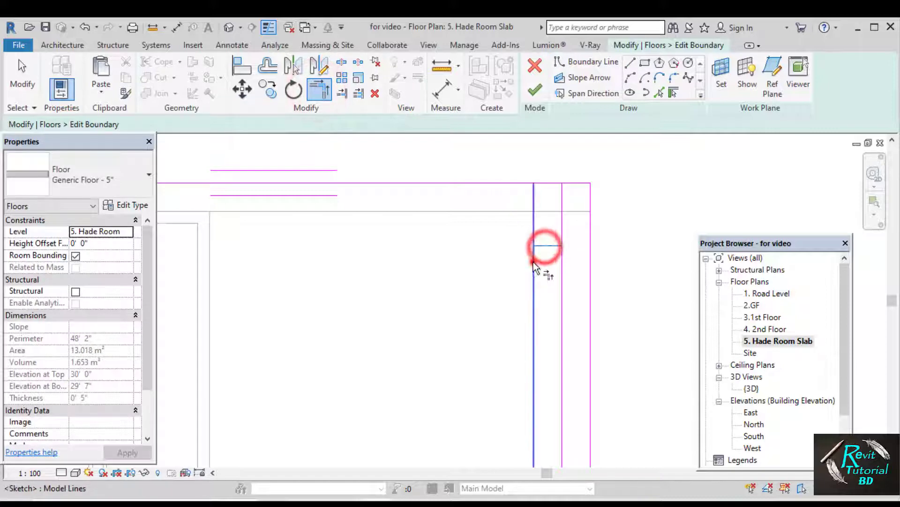
click(547, 245)
click(560, 260)
scroll(559, 262, down, 5)
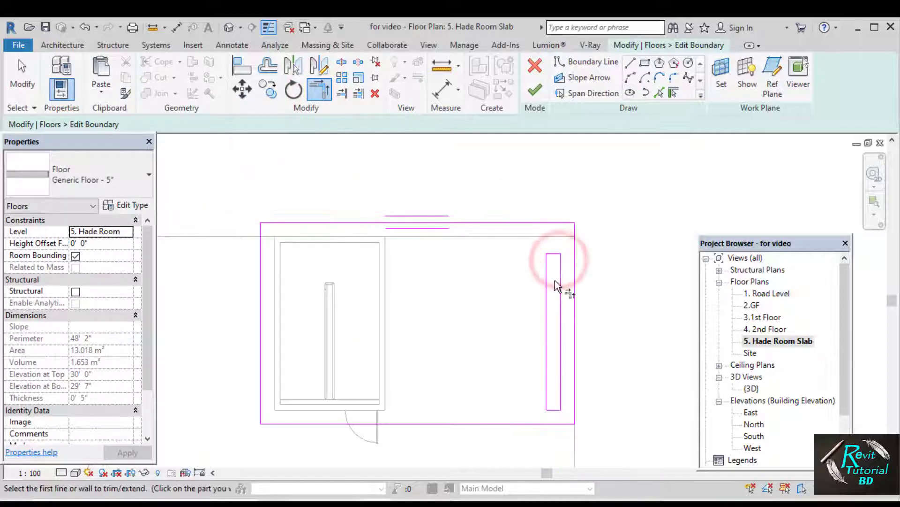
key(Escape)
scroll(556, 277, up, 3)
scroll(593, 216, down, 2)
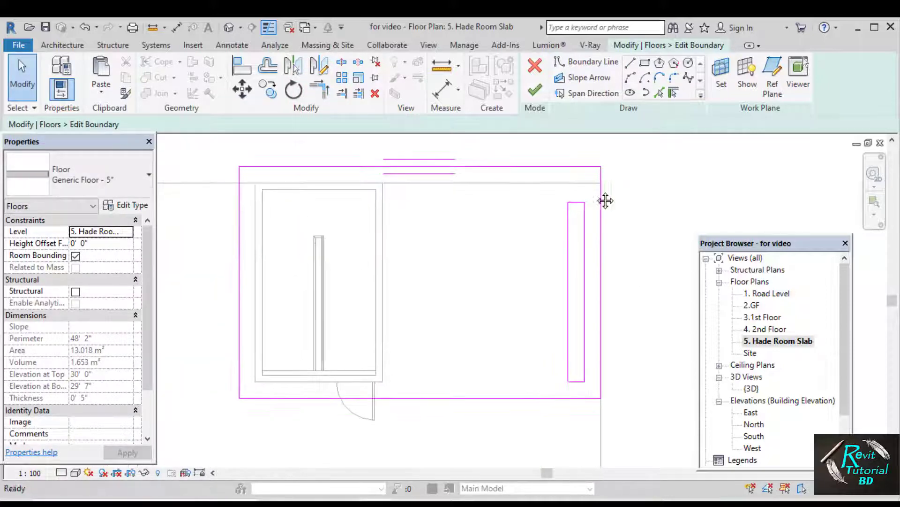
- Make five copies of the roof slab's strip opening toward the stairwell, each 2' 0" from the previous one
drag(552, 344, 544, 397)
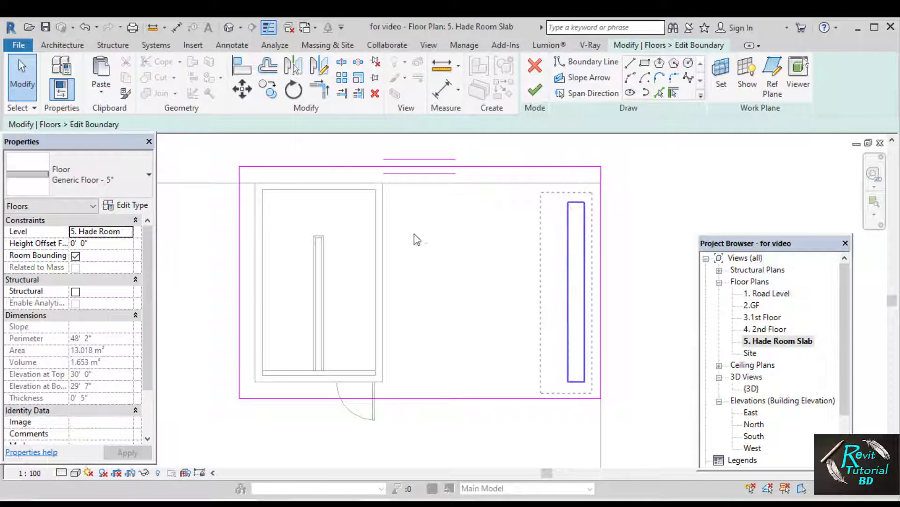
click(269, 89)
scroll(577, 375, up, 1)
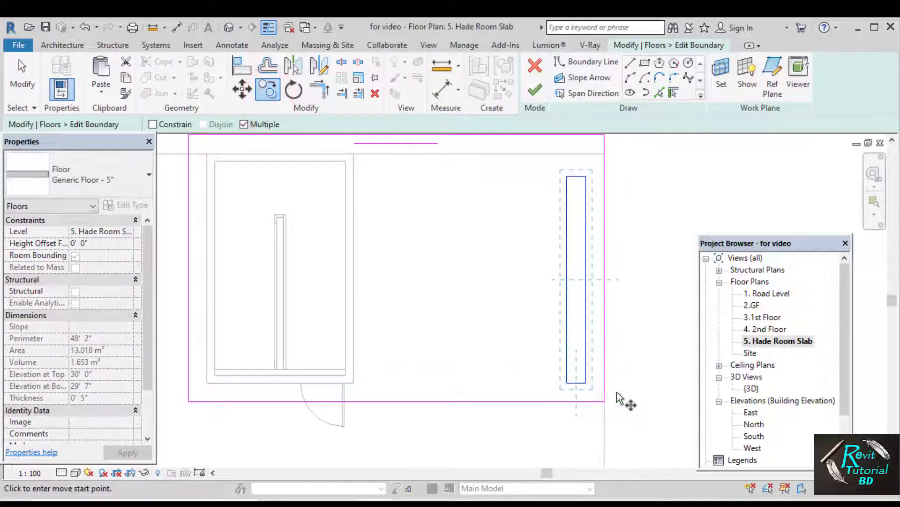
scroll(620, 398, up, 2)
click(596, 376)
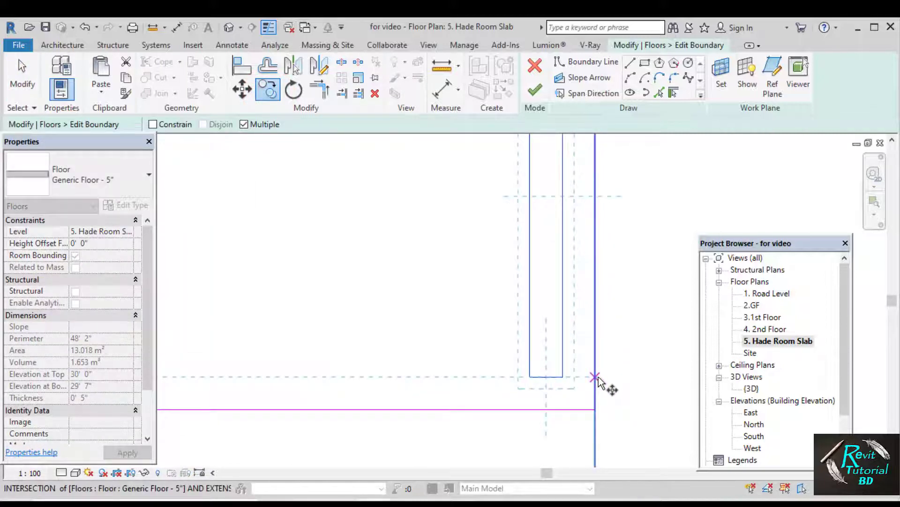
click(529, 376)
click(463, 376)
middle_drag(400, 378, 522, 388)
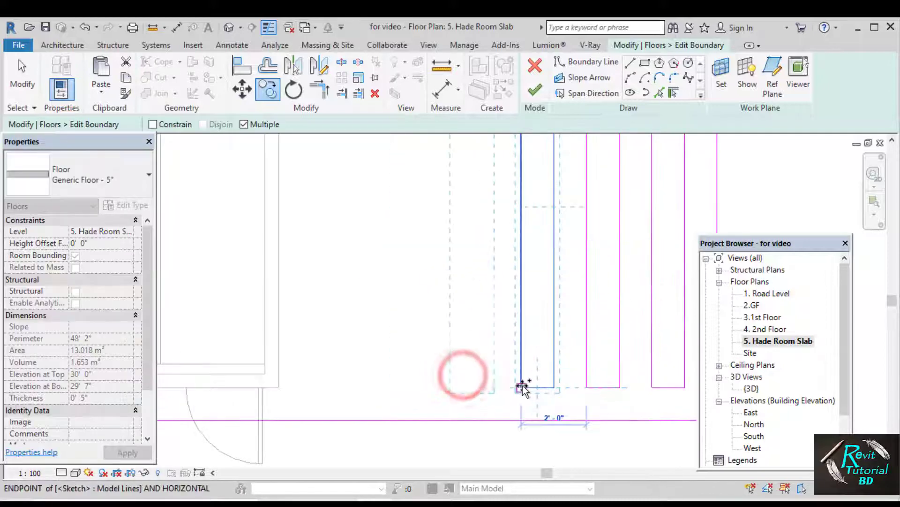
click(520, 387)
click(455, 388)
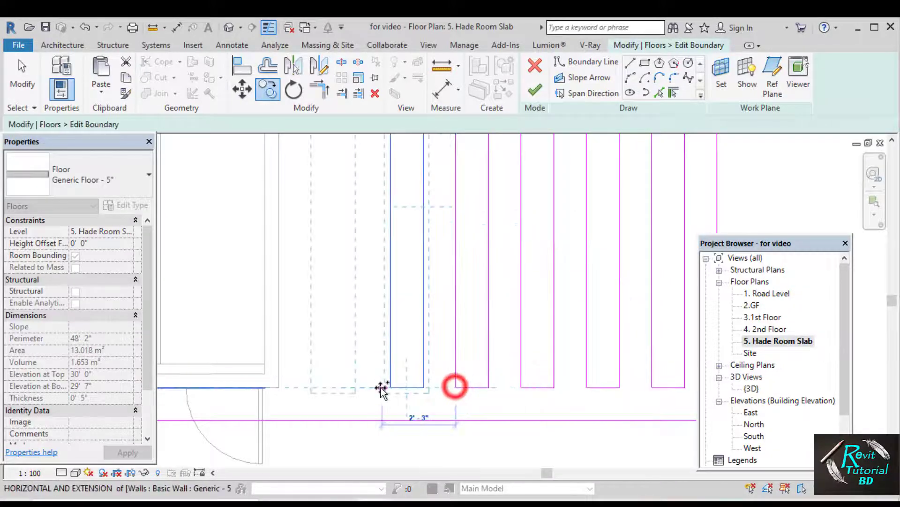
click(389, 388)
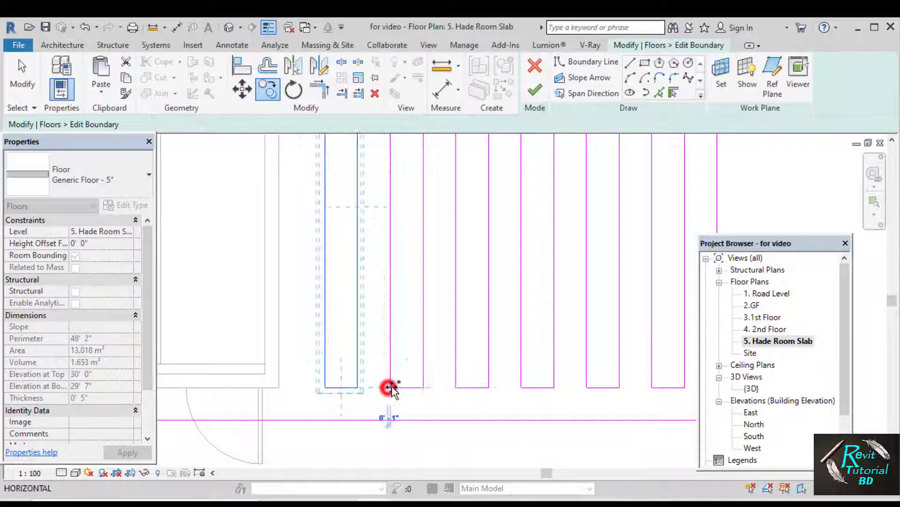
- Finish the roof slab boundary with the walls attached to its bottom, and inspect the slab in the 3D view
click(535, 88)
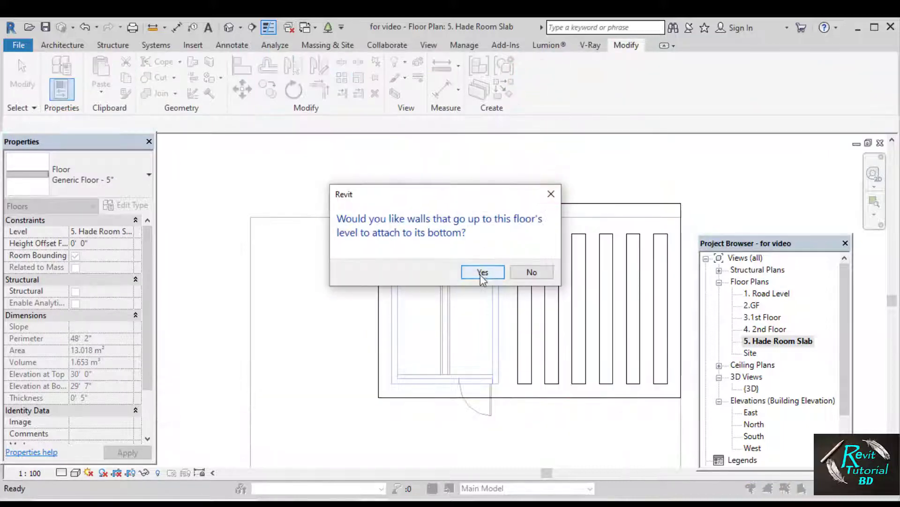
click(483, 272)
scroll(480, 275, up, 3)
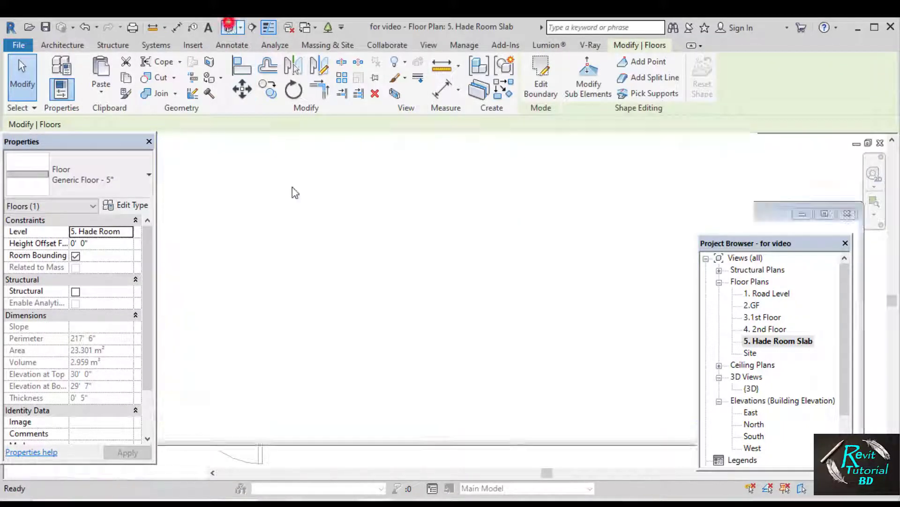
shift+middle_drag(485, 255, 571, 274)
scroll(515, 261, up, 2)
scroll(560, 275, down, 1)
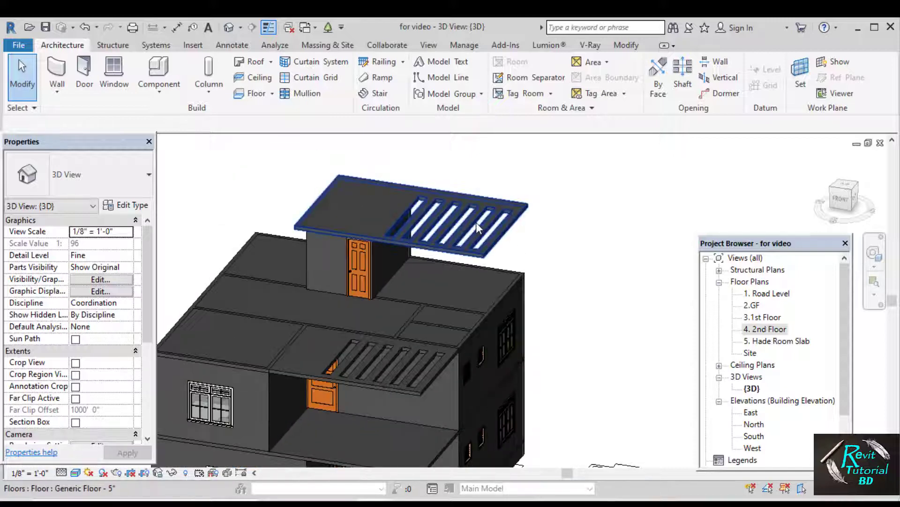
shift+middle_drag(480, 275, 480, 315)
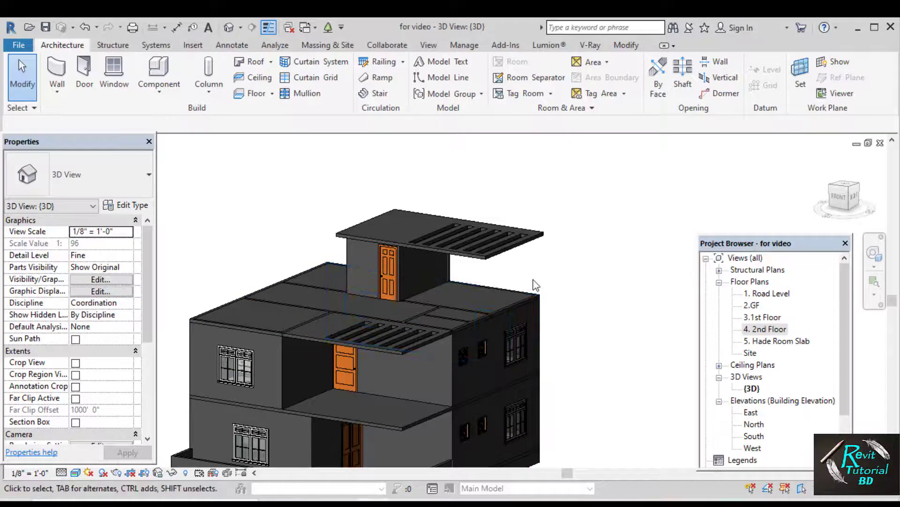
shift+middle_drag(533, 291, 498, 295)
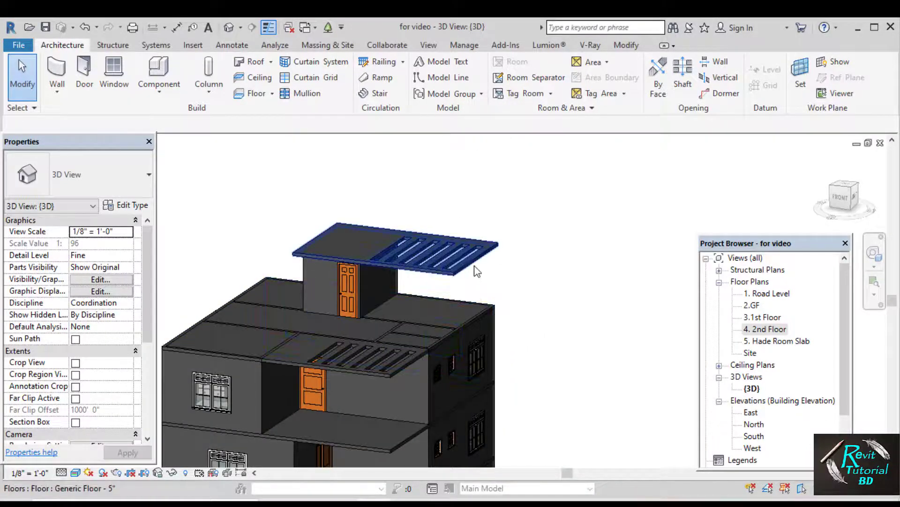
- In the 4. 2nd Floor plan, draw a Generic - 5" wall up to 5. Hade Room Slab along the right slab edge, spanning the strip openings
double_click(765, 329)
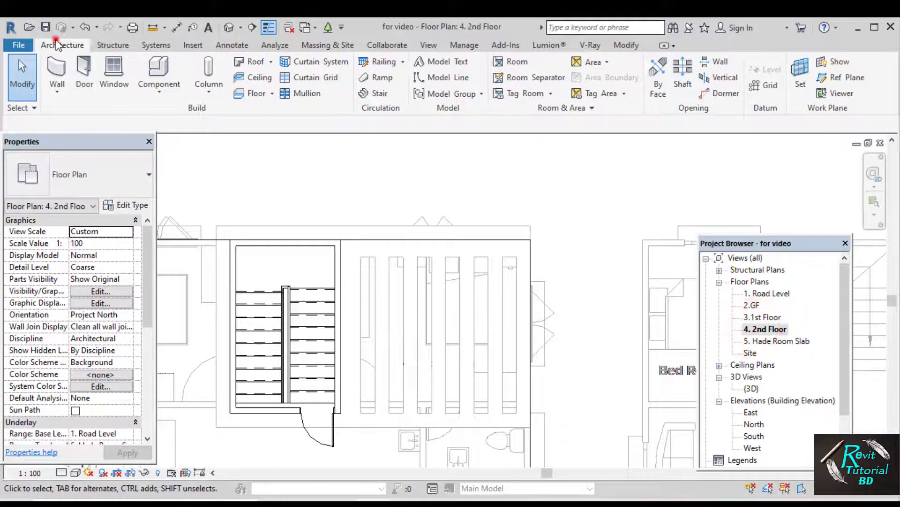
click(57, 70)
scroll(516, 253, up, 2)
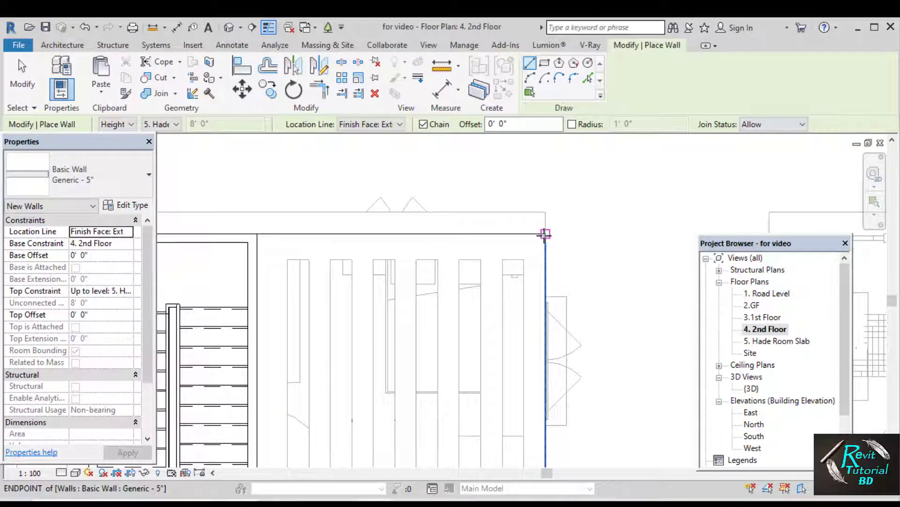
click(544, 233)
middle_drag(542, 328, 528, 187)
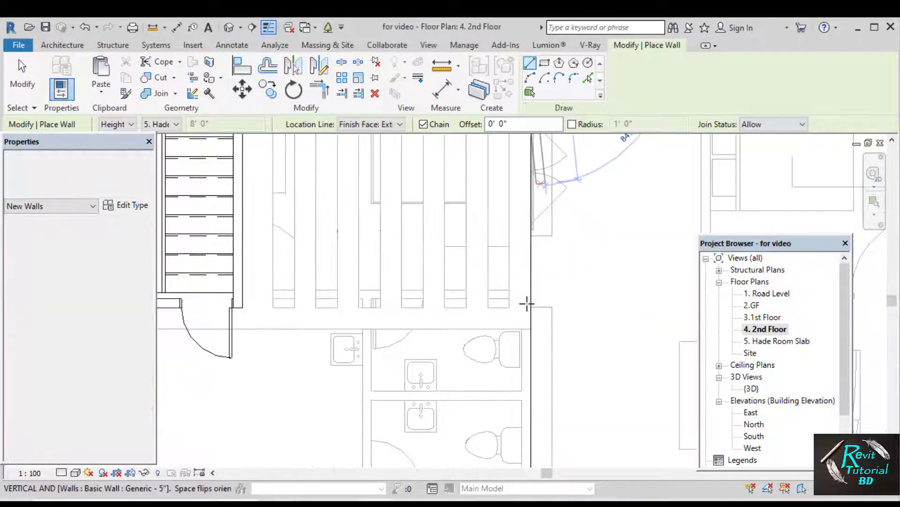
click(528, 327)
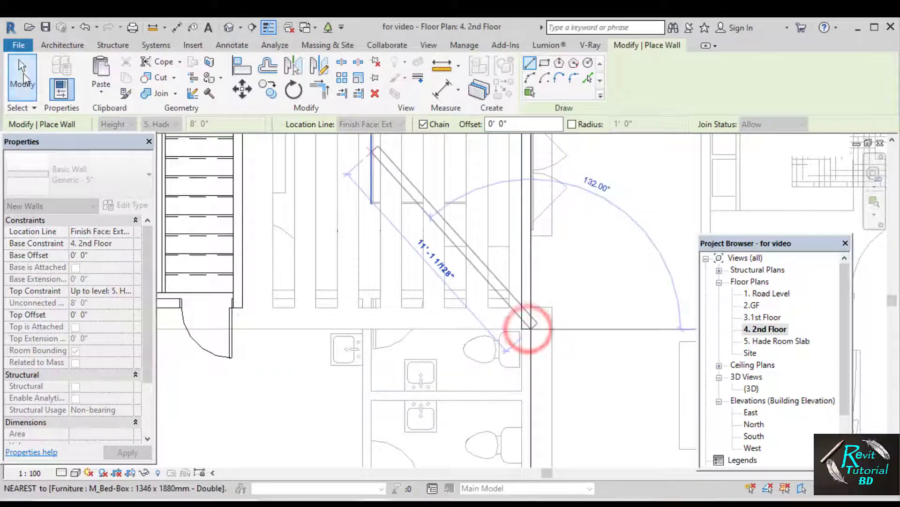
click(23, 77)
- Examine the new side wall under the slotted roof slab from several angles in the 3D view
click(233, 28)
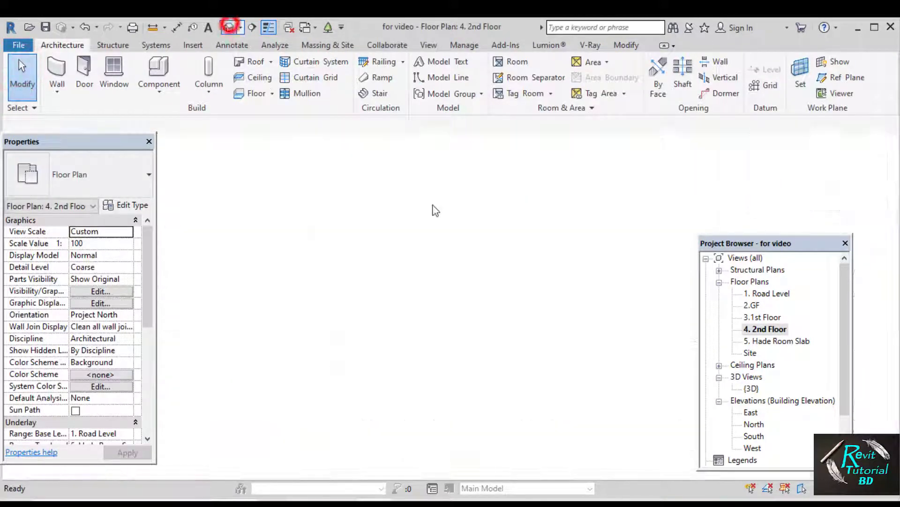
shift+middle_drag(544, 234, 441, 179)
shift+middle_drag(435, 274, 441, 322)
scroll(471, 285, up, 3)
scroll(470, 285, down, 2)
scroll(456, 268, up, 1)
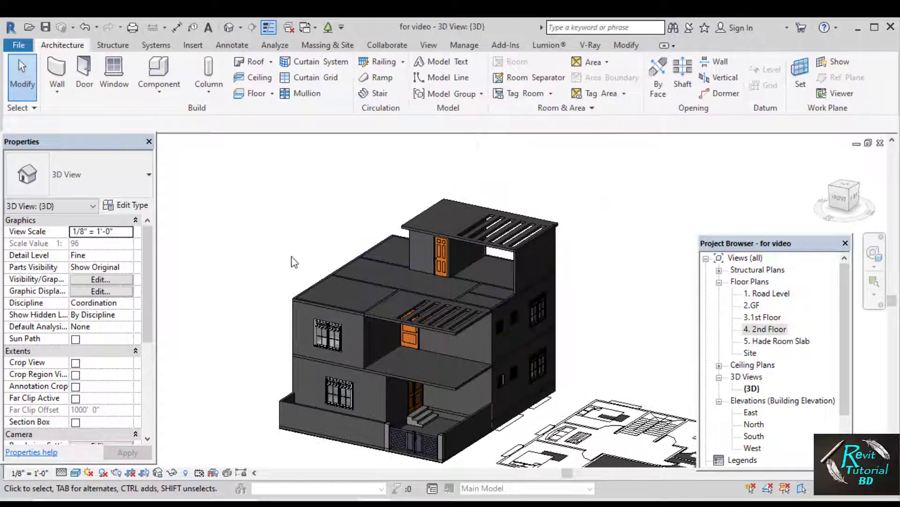